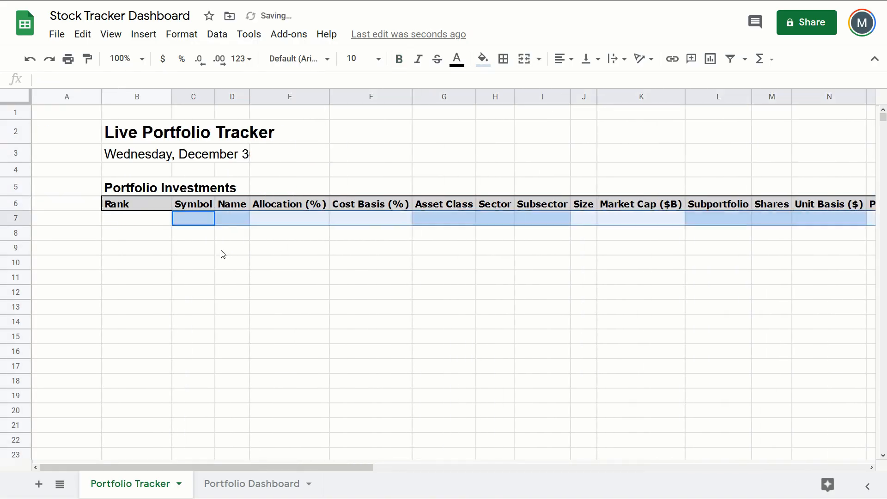
left_click(352, 142)
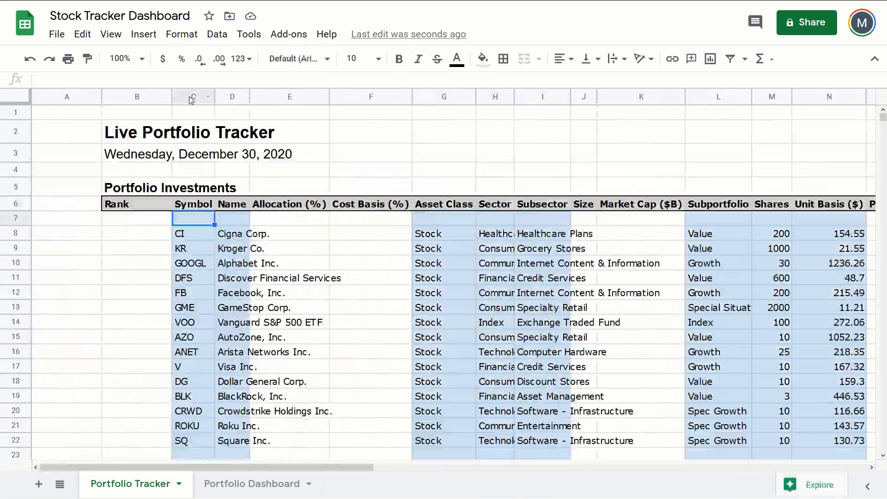
left_click(378, 235)
left_click(430, 383)
left_click(650, 180)
key("ctrl+shift+Down")
left_click(307, 162)
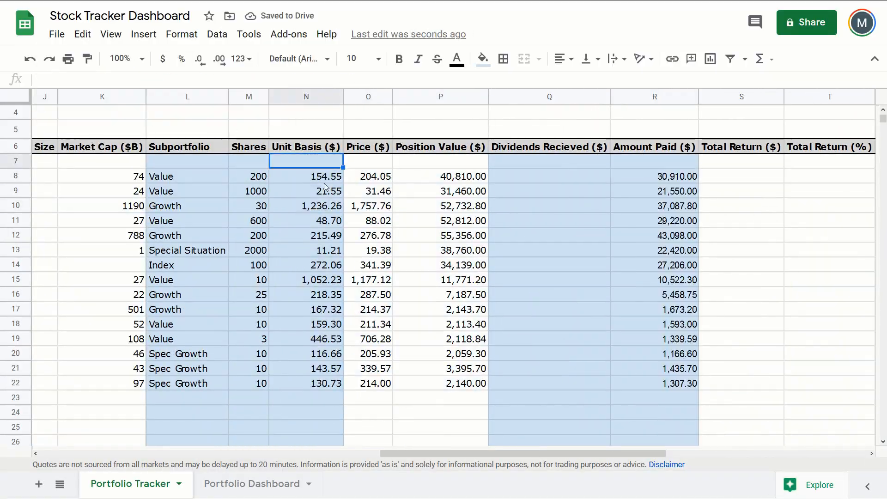
left_click(691, 194)
left_click(192, 197)
key("F4")
left_click(281, 142)
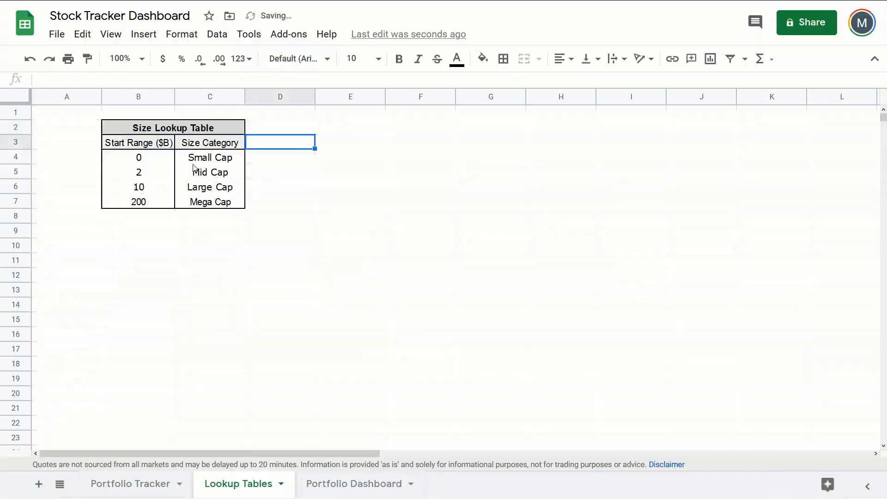
left_click(130, 484)
left_click(137, 247)
left_click(584, 227)
left_click_drag(320, 198, 507, 406)
left_click(117, 337)
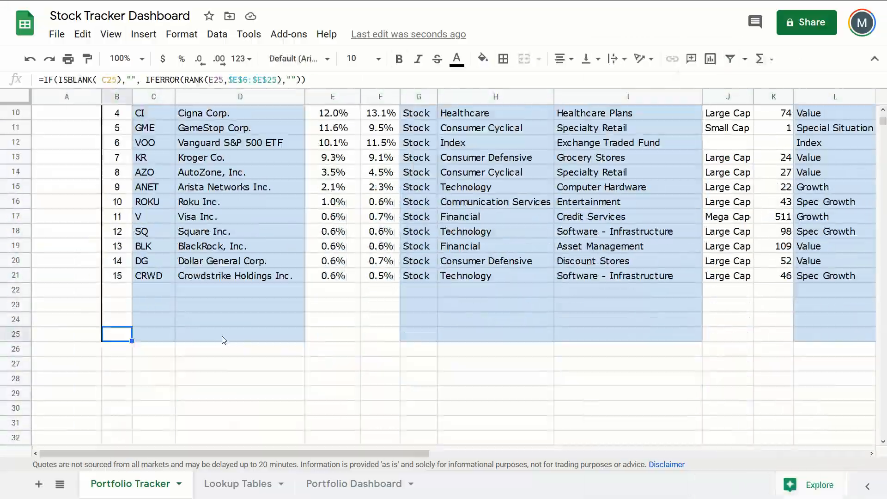
left_click_drag(519, 356, 634, 357)
left_click(125, 152)
key("ctrl+minus")
left_click_drag(112, 155, 242, 365)
left_click(525, 43)
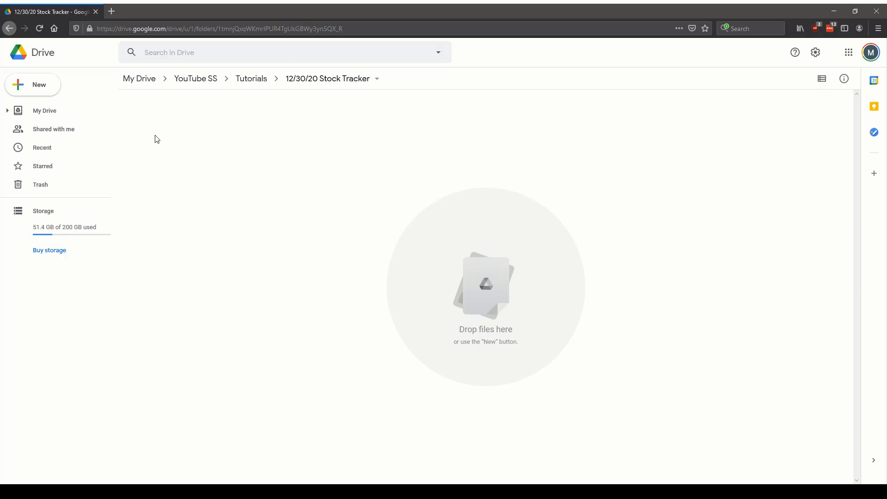
- Create a blank Google Sheets spreadsheet in the 12/30/20 Stock Tracker folder and name it Stock Tracker Dashboard
left_click(40, 85)
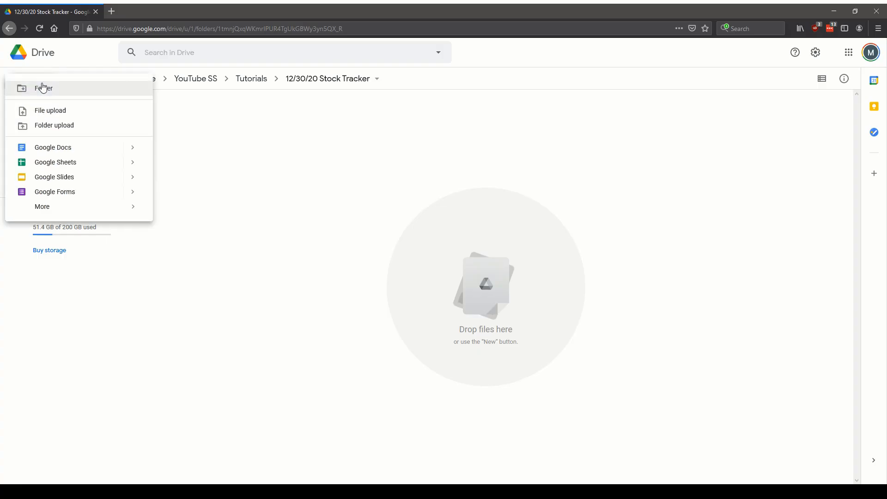
left_click(74, 166)
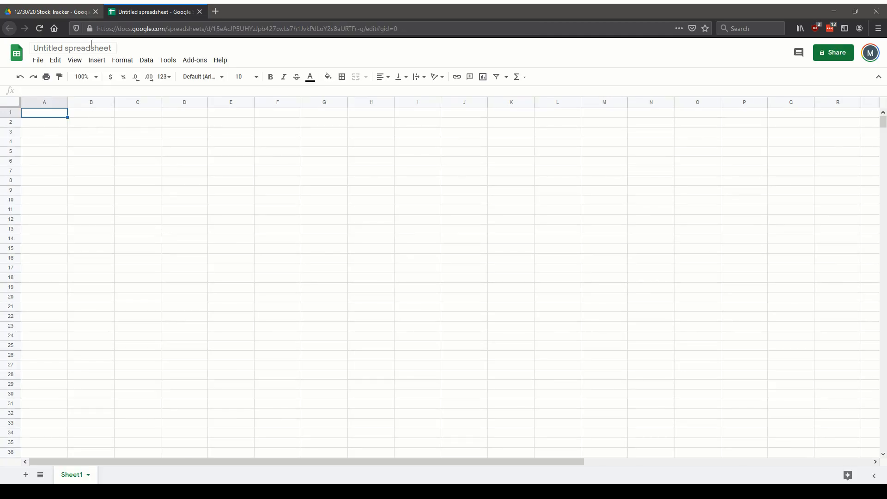
left_click(94, 48)
type("Stock Tracker Dashboard")
key("Return")
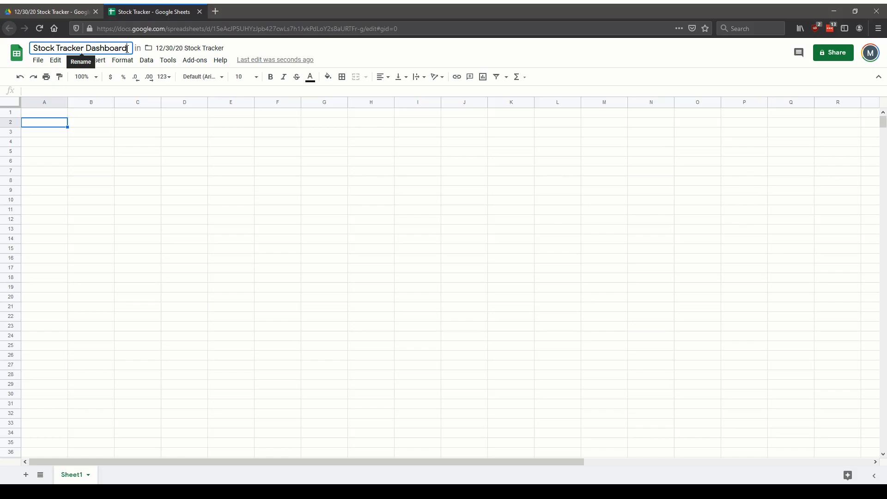
left_click(95, 123)
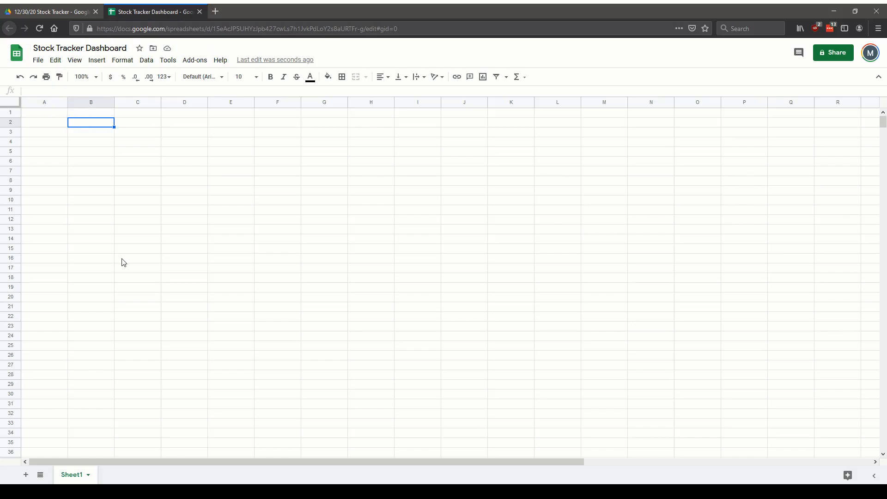
- Rename the existing sheet, Sheet1, as Portfolio Tracker
double_click(81, 480)
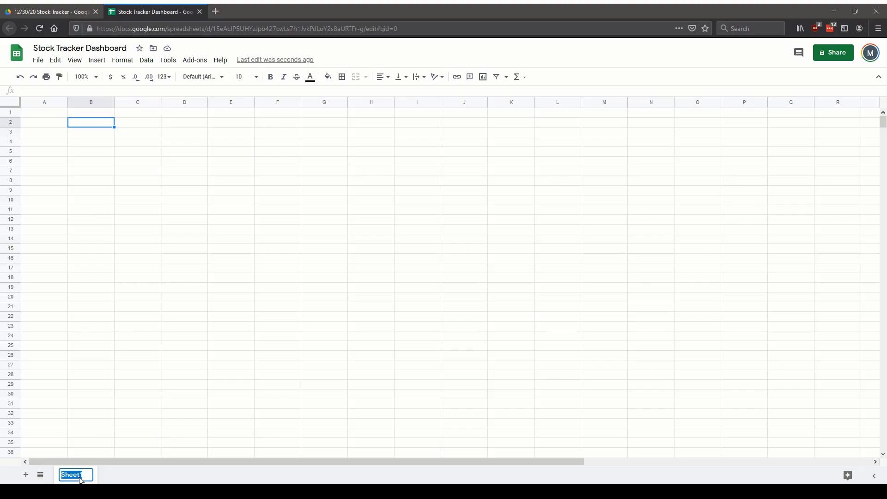
type("Portfolio Tracker")
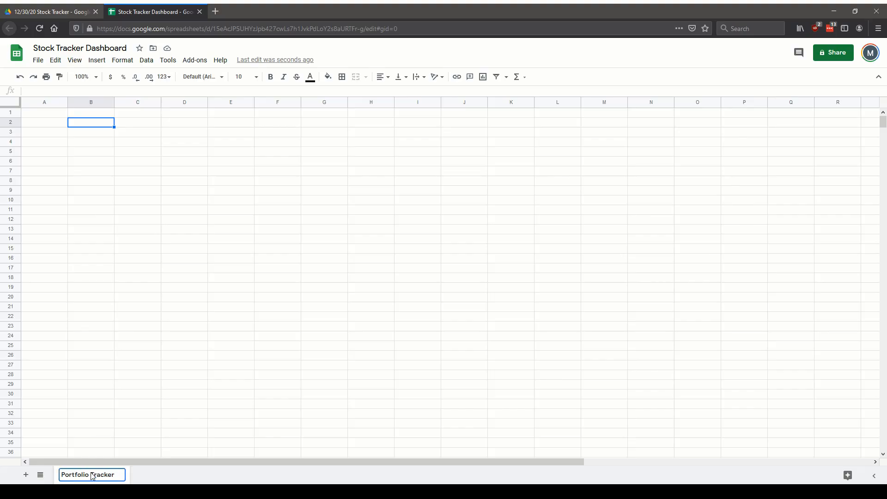
left_click(99, 434)
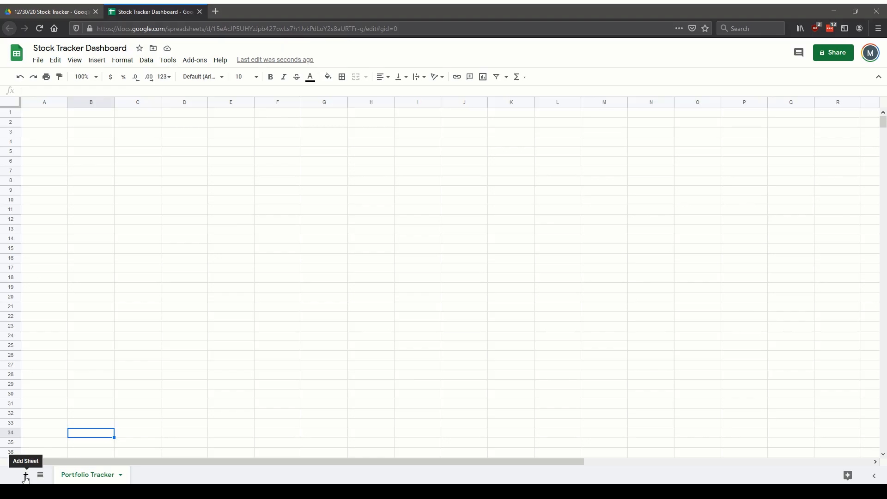
- Add a second sheet to the spreadsheet and name it Portfolio Dashboard
left_click(26, 476)
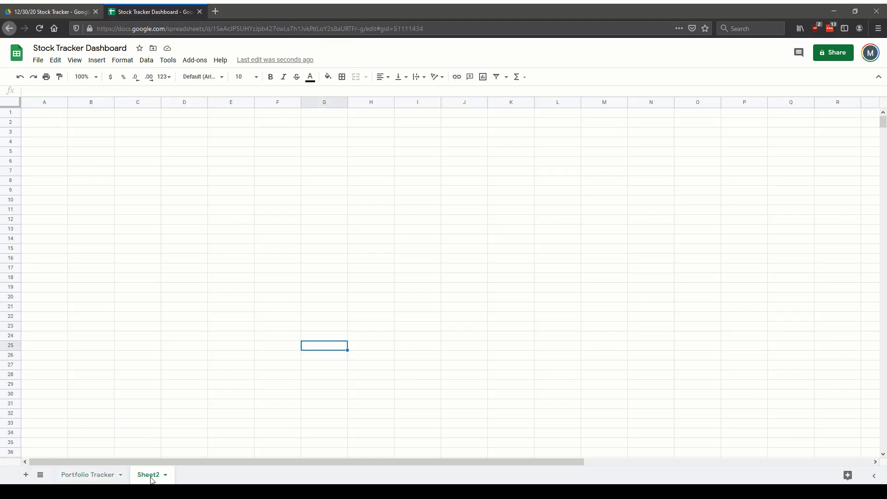
double_click(149, 475)
type("Portfolio Dashboard")
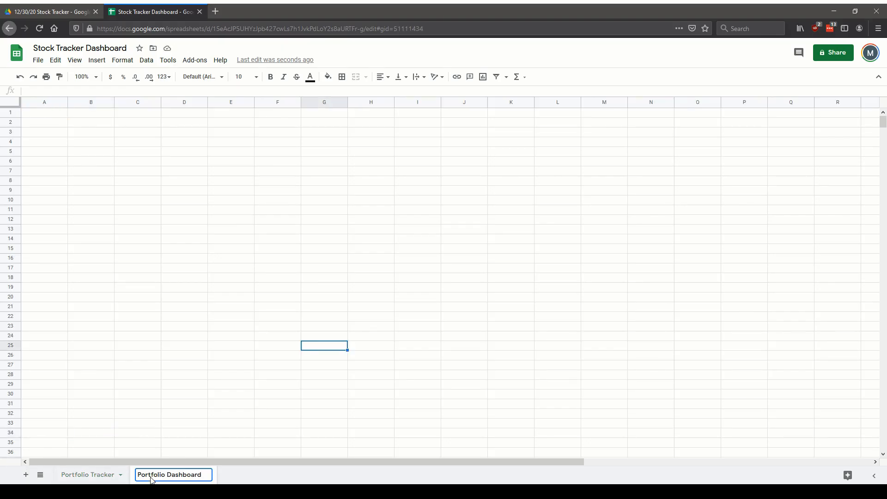
left_click(180, 414)
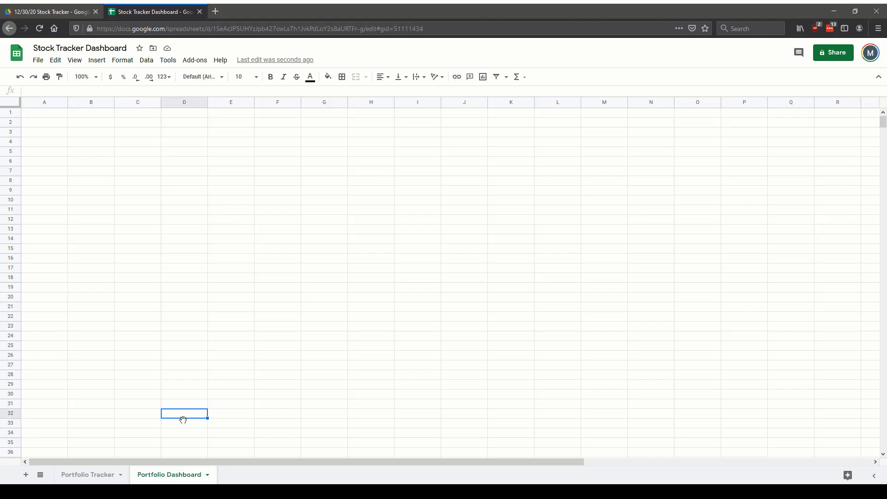
- Enlarge the browser page to 150% and show the spreadsheet in full screen
left_click(94, 476)
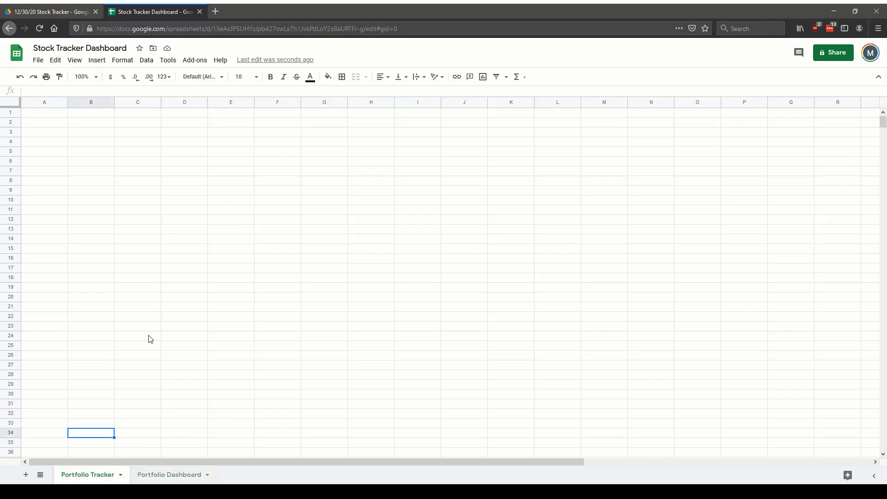
left_click(104, 122)
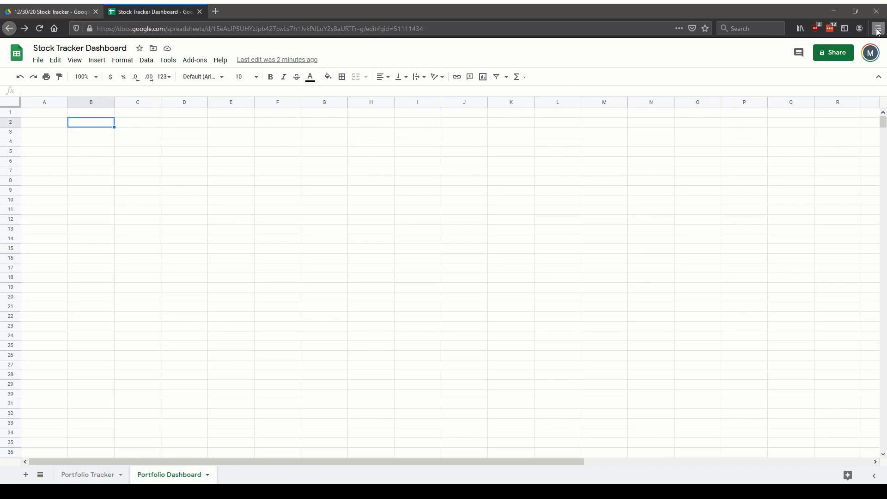
key("ctrl+plus")
key("ctrl+plus")
key("ctrl+plus")
key("ctrl+plus")
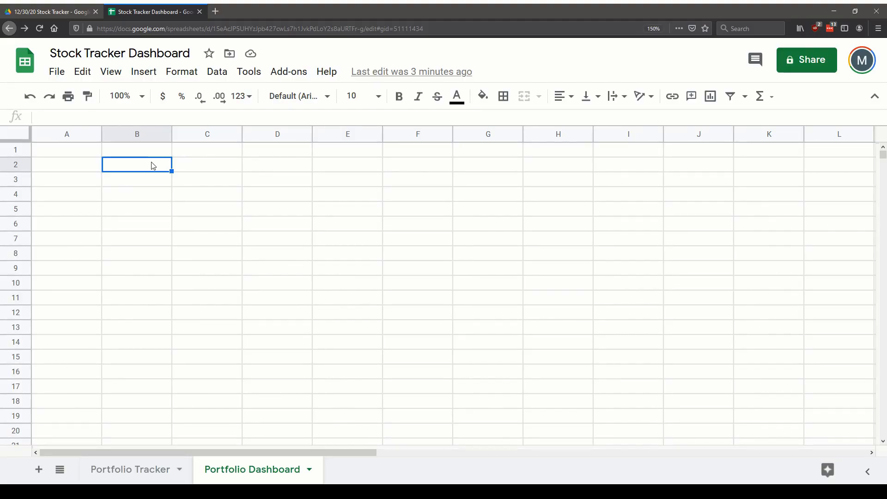
key("F11")
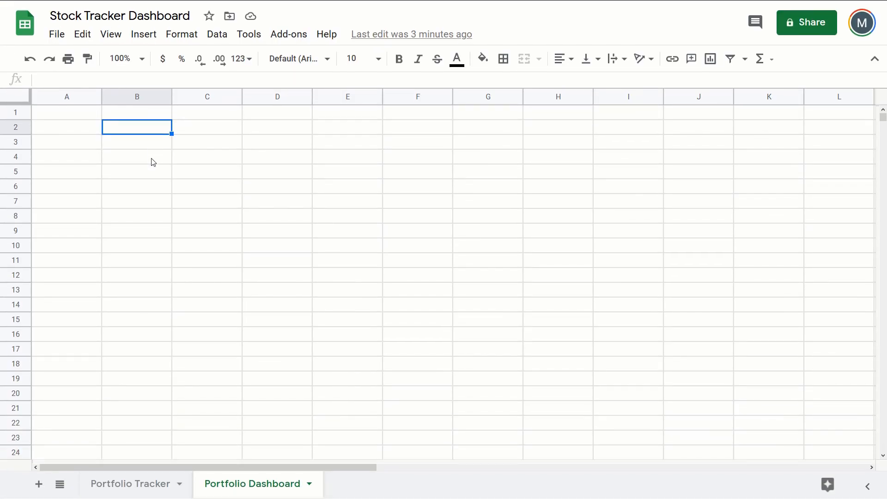
key("F11")
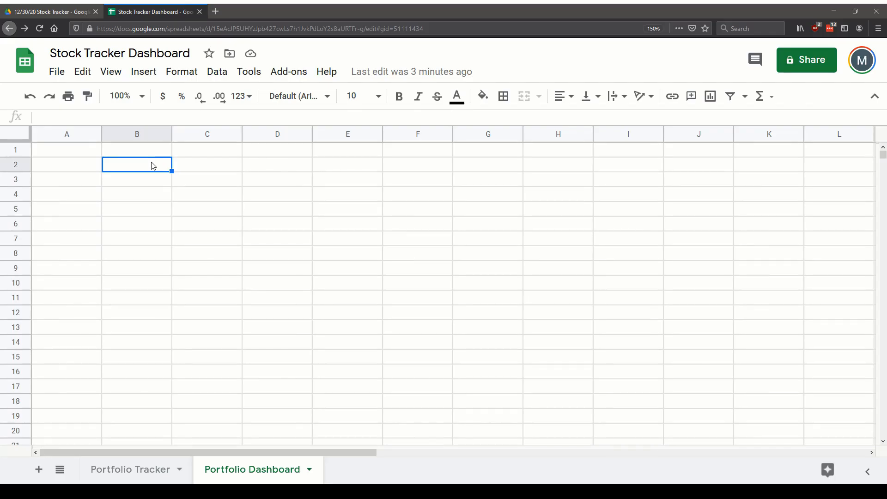
key("F11")
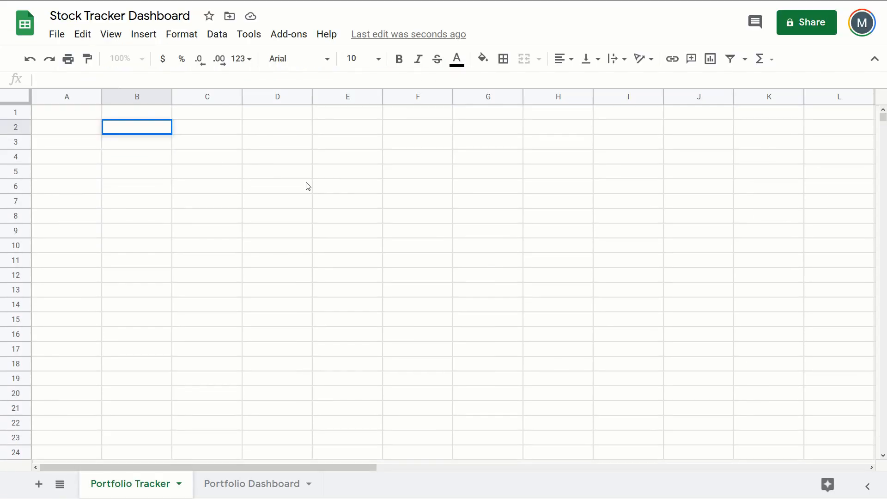
- On the Portfolio Tracker sheet, enter the title Live Portfolio Tracker in B2 and the formula =TODAY() in B3
type("Live Portfolio Tracker")
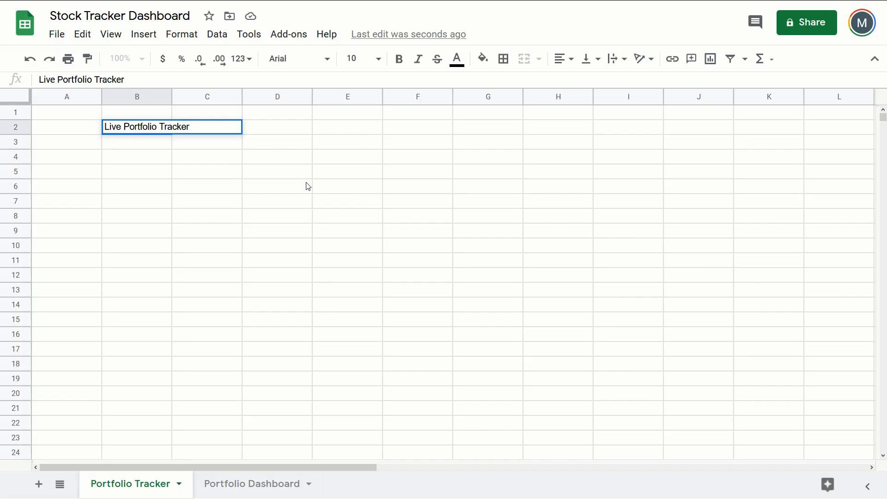
key("Return")
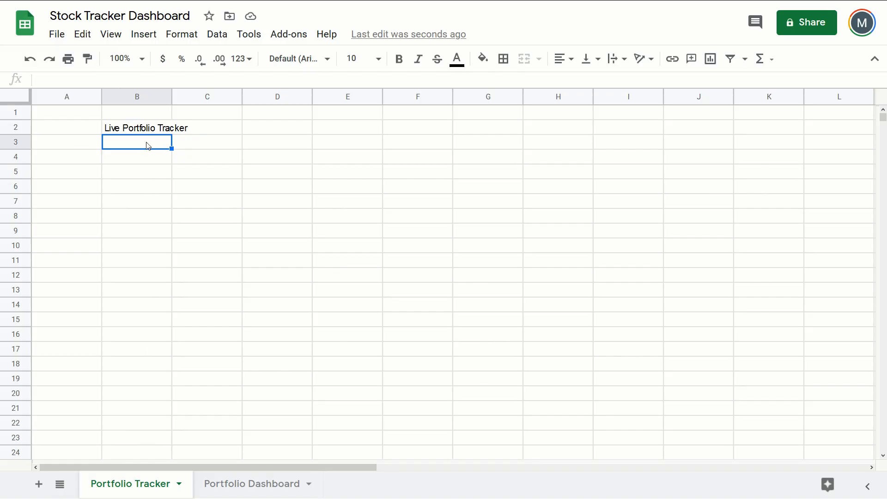
type("=TODAY()")
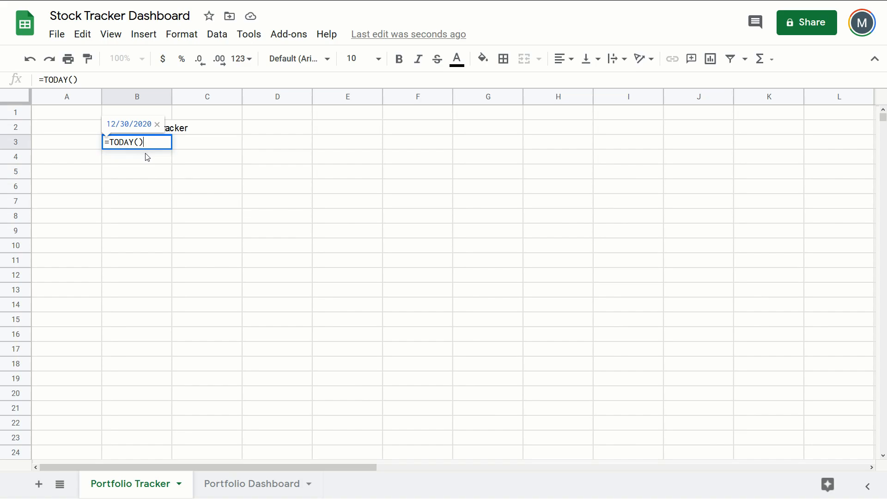
key("Return")
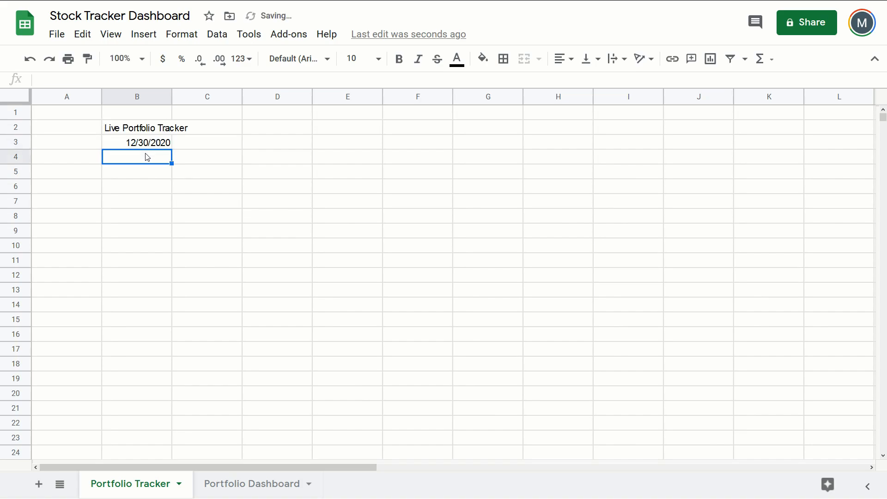
- Enter the section heading Portfolio Investments in cell B5
key("Down")
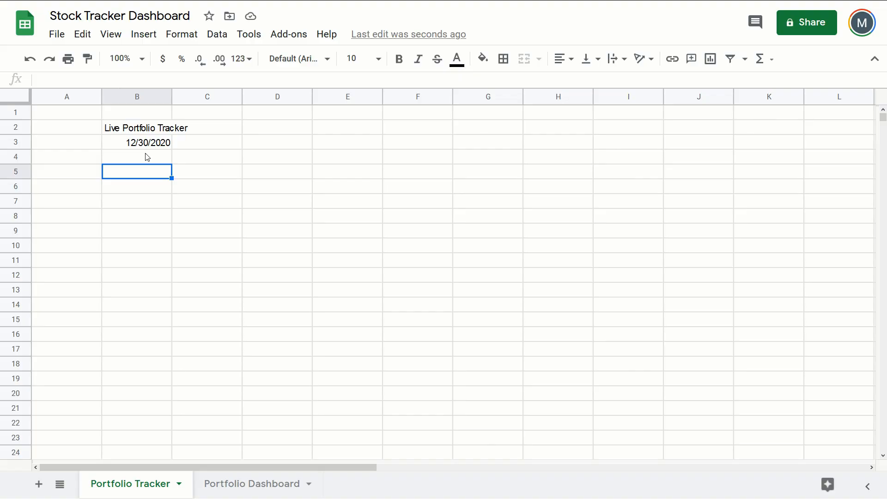
type("Portfolio Investments")
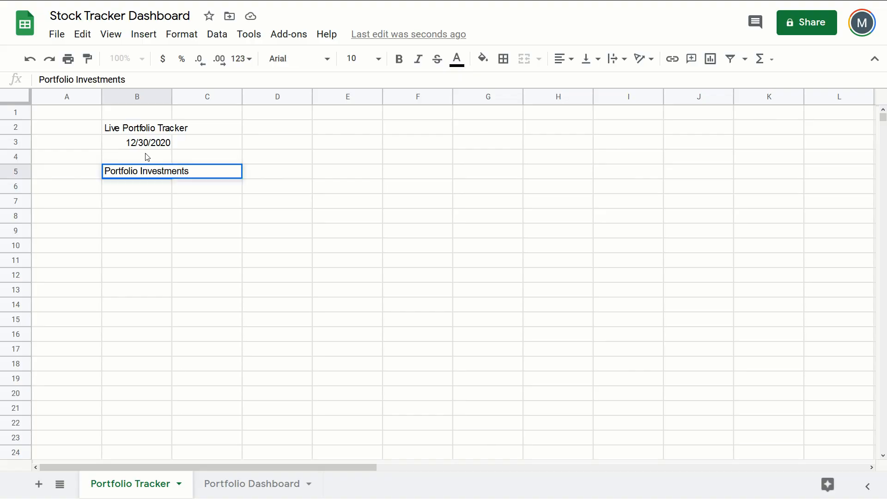
key("Return")
- Fill row 6 from B6 with headers Rank, Symbol, Name, Allocation (%), Cost Basis (%), Asset Class, Sector, Subsector, Size, Market Cap ($B), Subportfolio
key("shift+space")
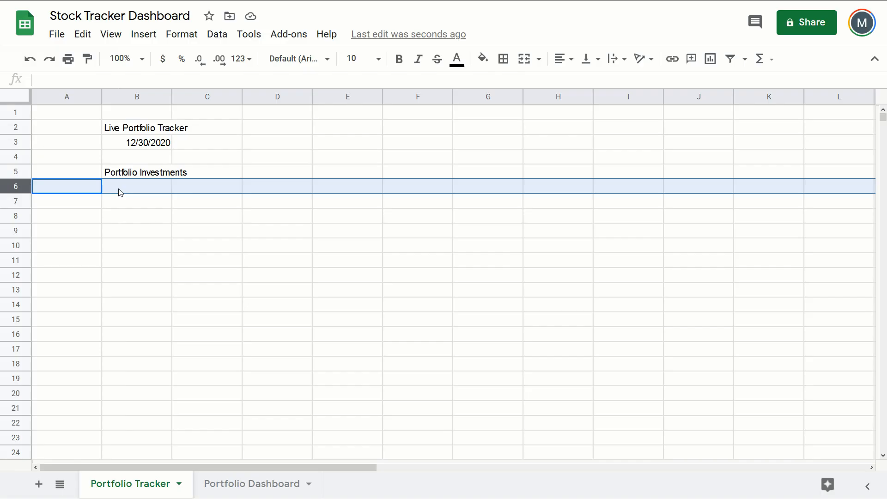
left_click(119, 192)
type("Rank\tSymbol\tName\tAllocation (%)\tCost Basis (%)\tAsset Class\tSector\tSubsector\tSize\tMarket Cap ($B)\tSubportfolio")
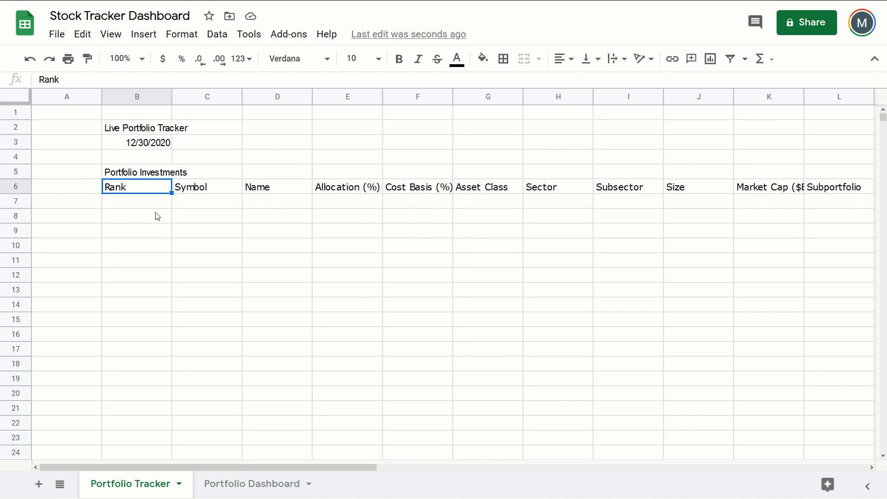
- Review the row 6 headers of the investments table from Symbol through Size
key("Right")
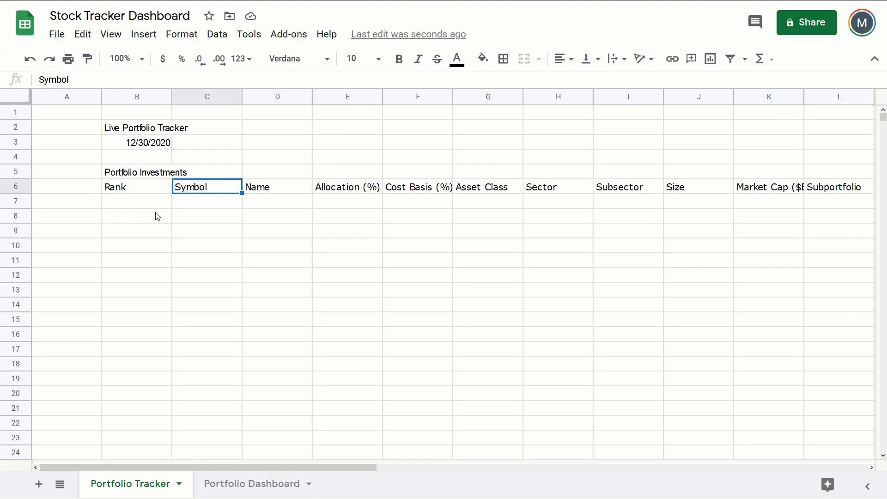
key("Right")
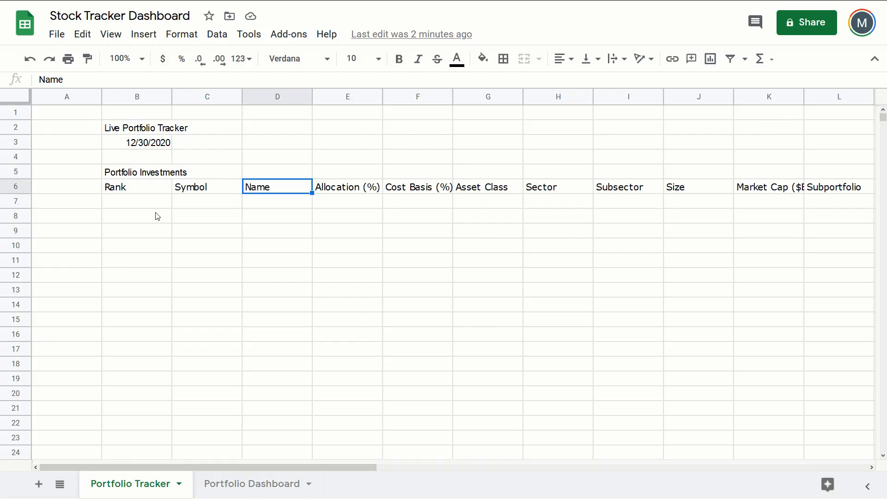
key("Right")
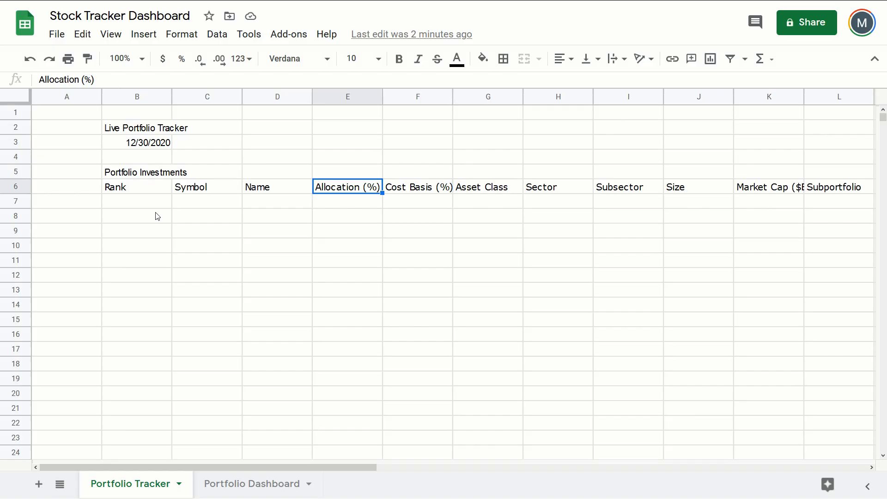
key("Right")
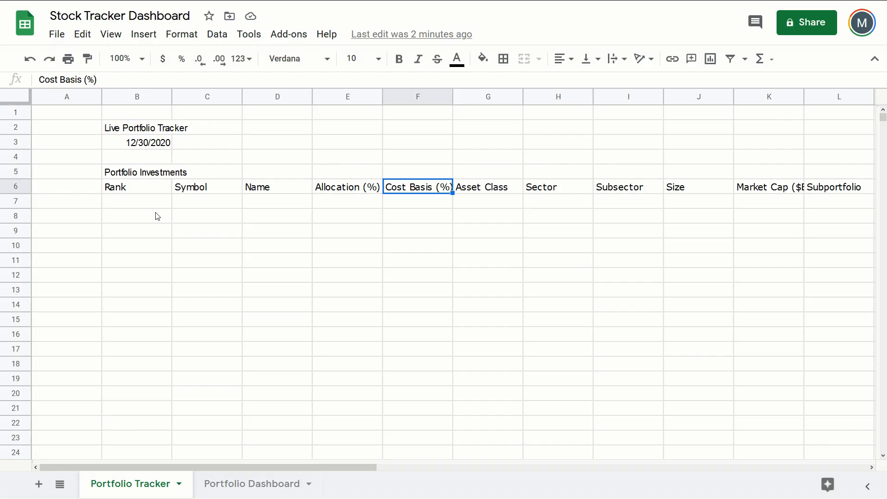
key("Right")
key("Down")
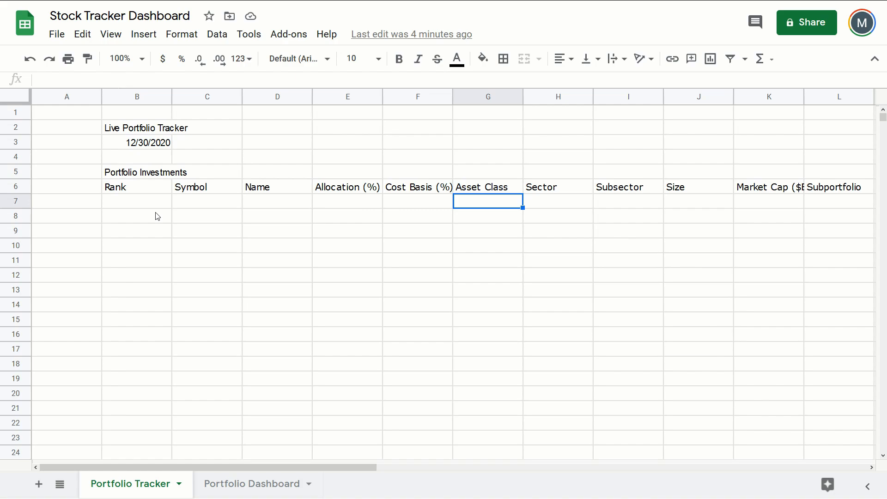
key("Right")
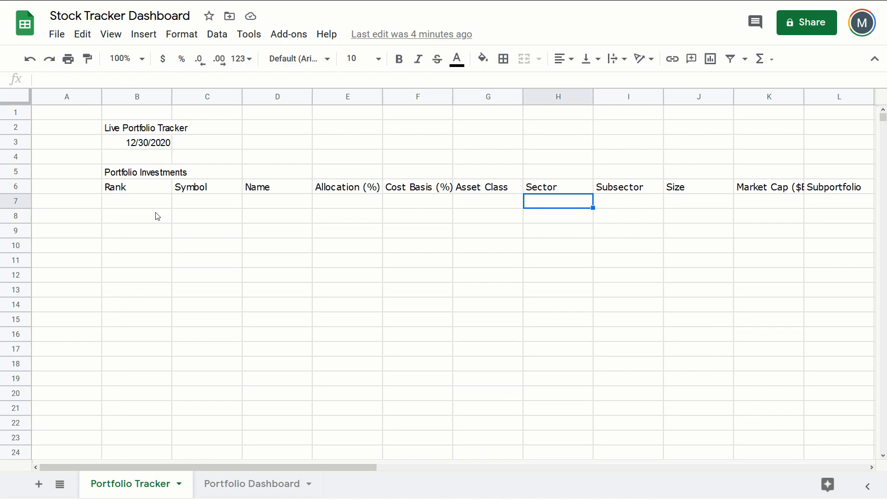
key("Right")
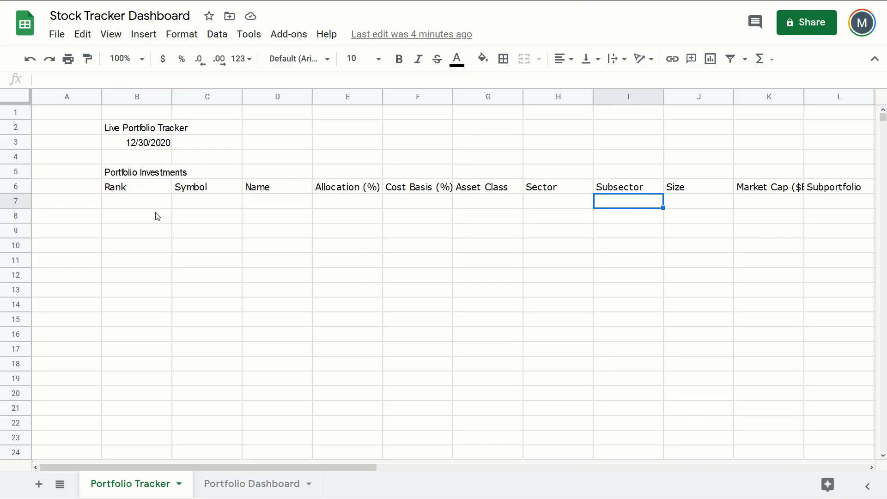
scroll(426, 205, "right", 4)
left_click(426, 205)
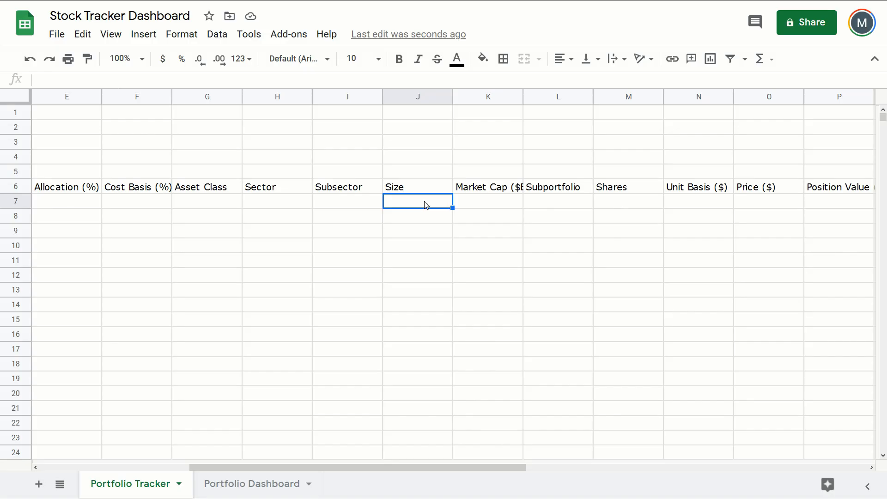
- Widen column K to fit the Market Cap ($B) header
left_click(497, 190)
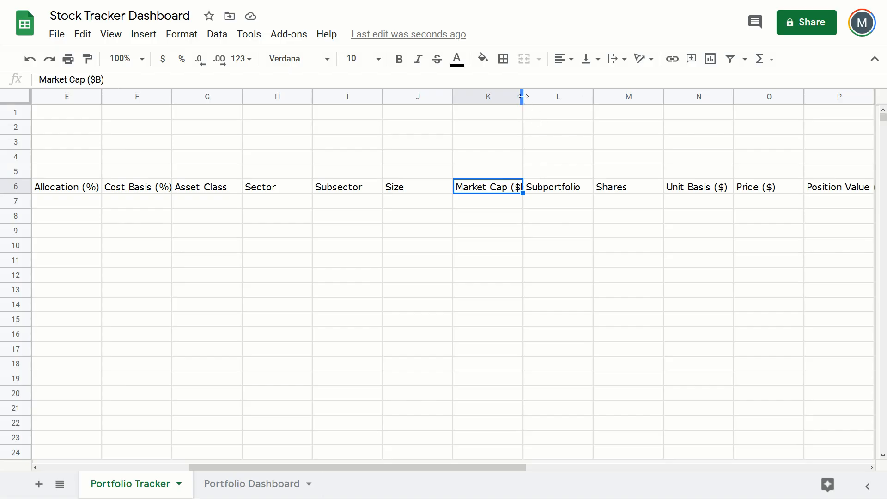
left_click_drag(522, 96, 541, 98)
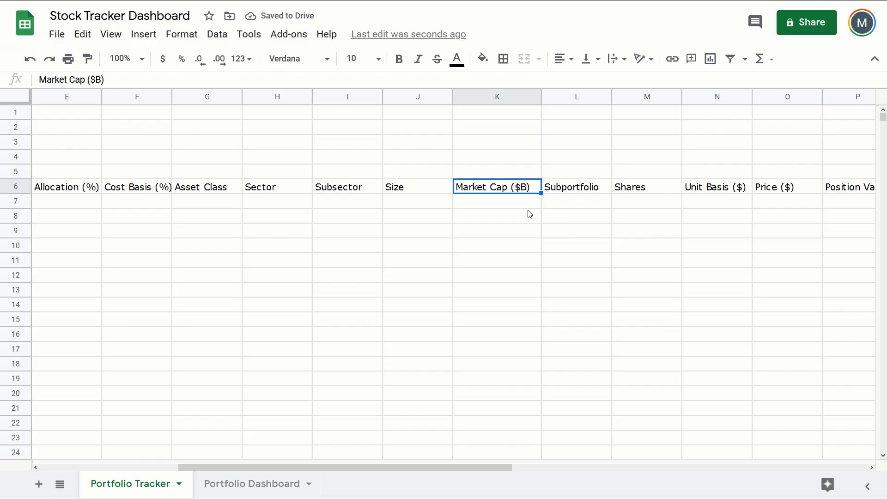
double_click(541, 98)
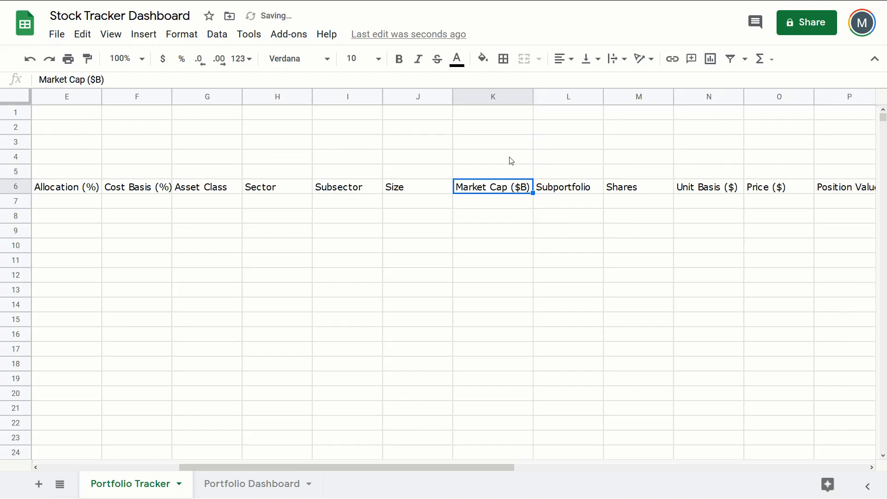
key("Down")
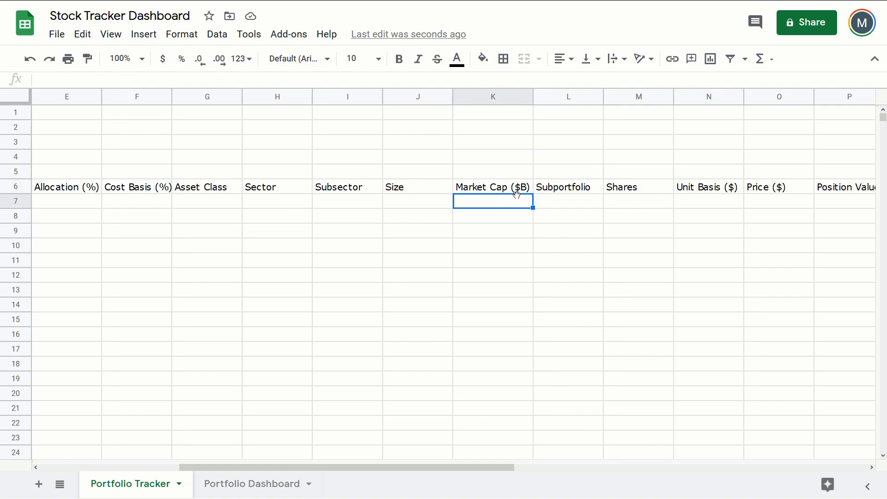
- Go over the Subportfolio to Price ($) columns and fit column P's width to the Position Value ($) header
left_click(561, 203)
scroll(364, 204, "right", 3)
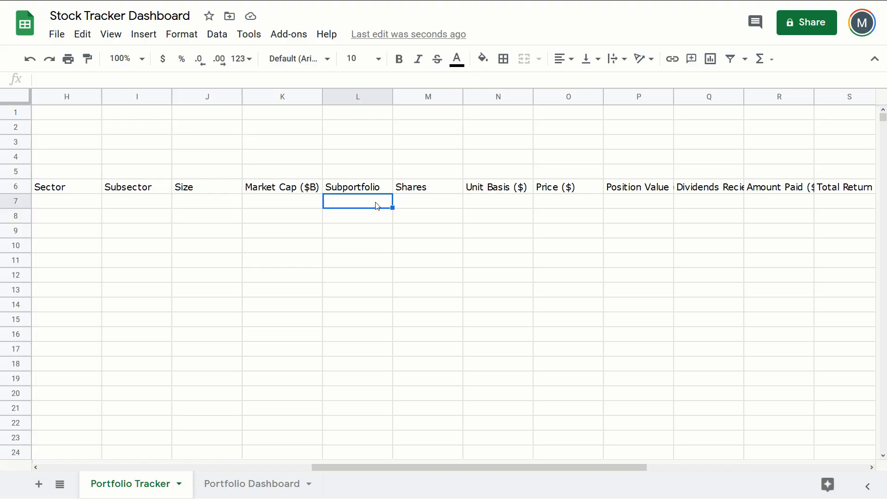
left_click(518, 203)
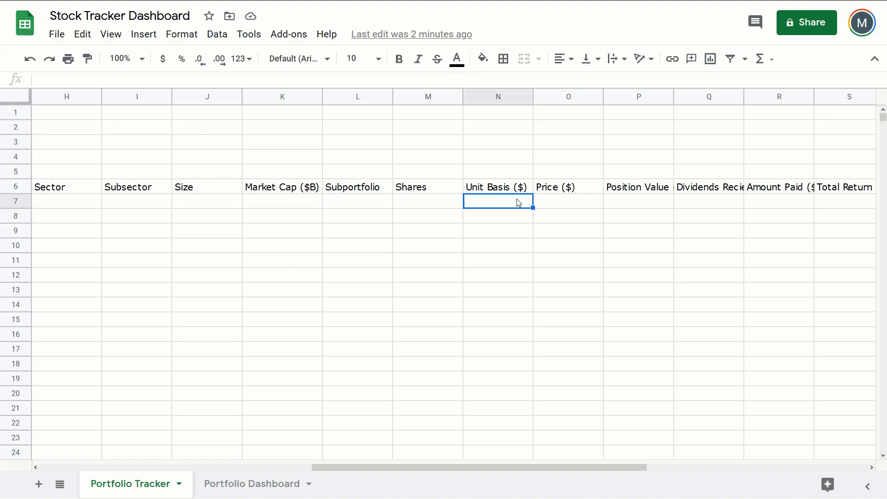
left_click(589, 205)
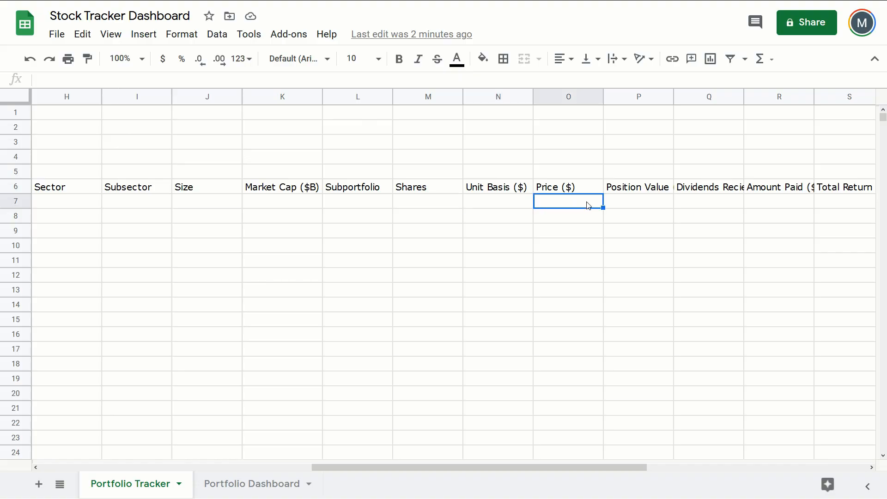
left_click(637, 201)
double_click(674, 96)
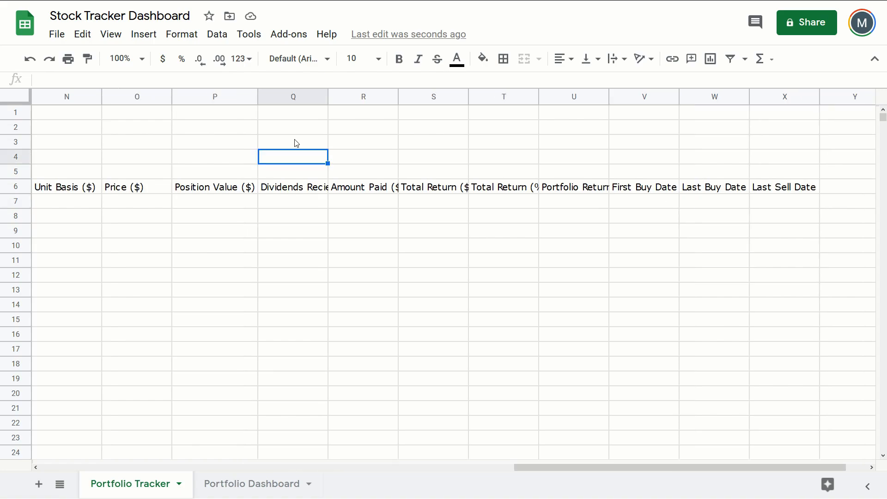
- Fit the widths of columns Q through X to their header text in row 6
left_click(294, 96)
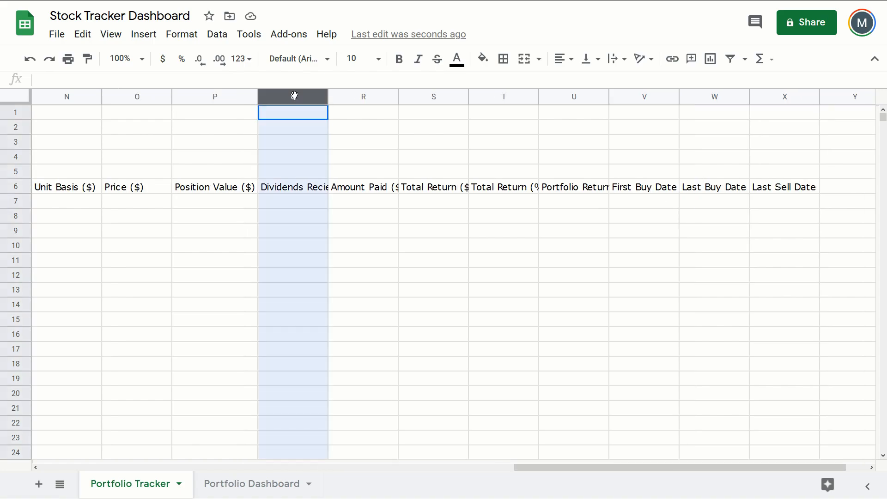
left_click_drag(294, 96, 783, 103)
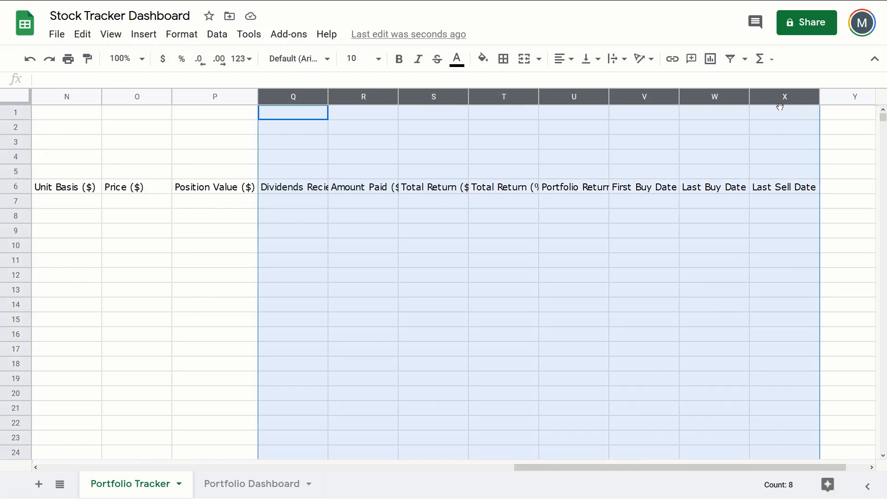
double_click(819, 96)
left_click_drag(296, 187, 829, 193)
- Review the row 6 headers from the dividends column through Last Sell Date, covering amount paid, returns and buy dates
left_click(341, 204)
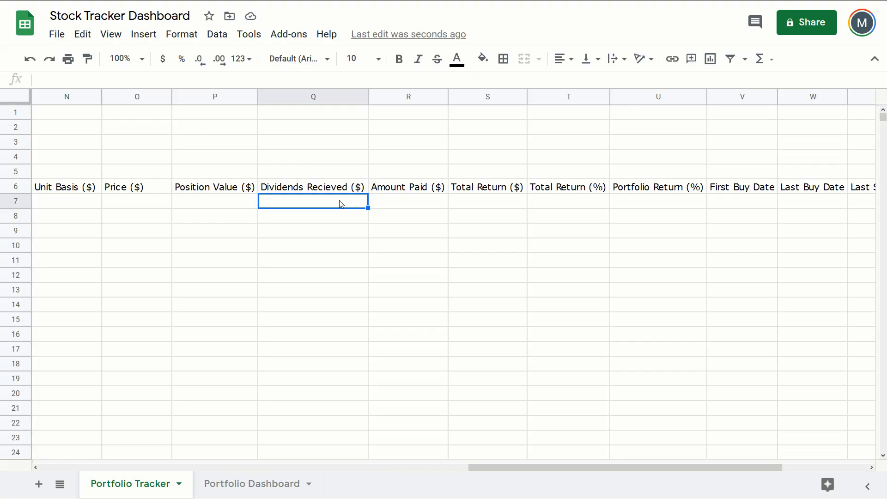
left_click(435, 203)
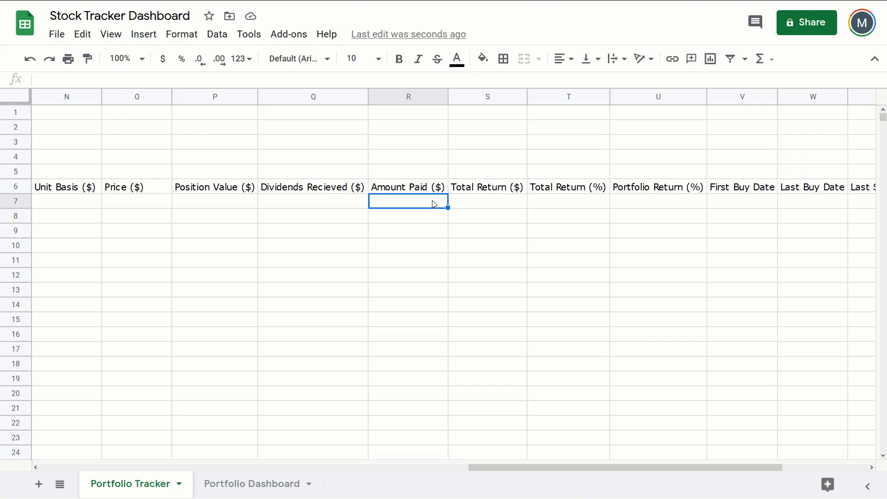
left_click(496, 207)
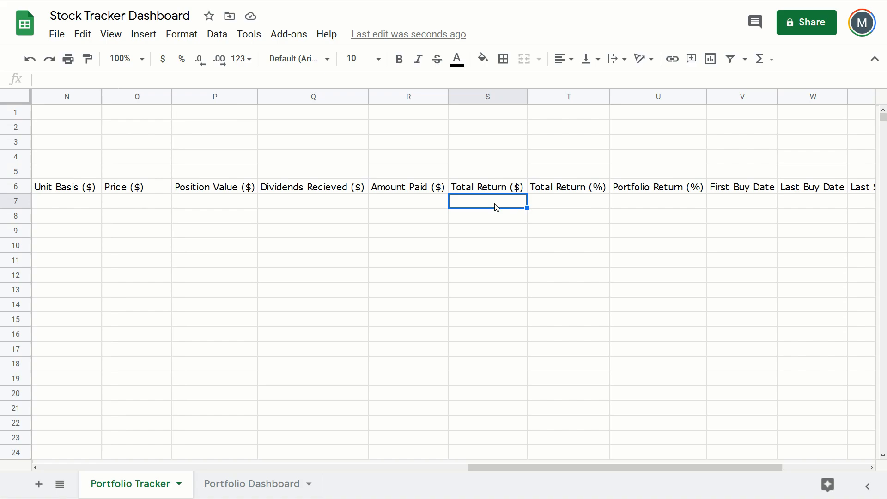
left_click(595, 204)
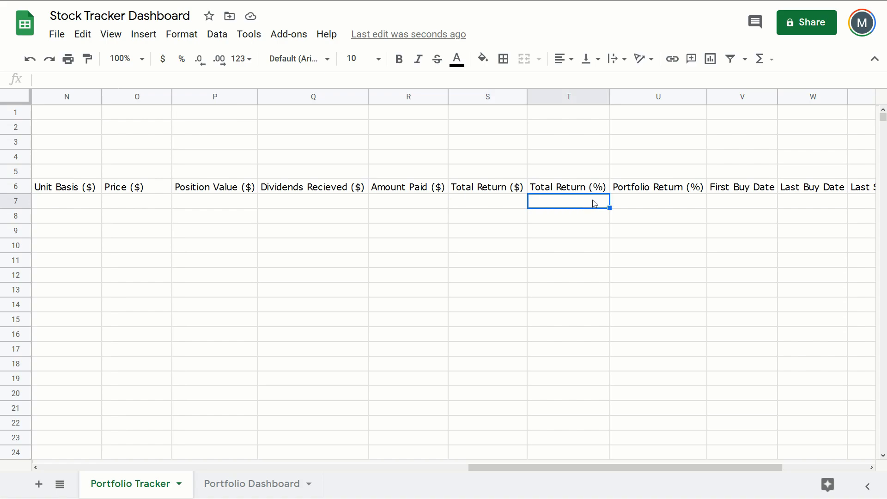
left_click(513, 202)
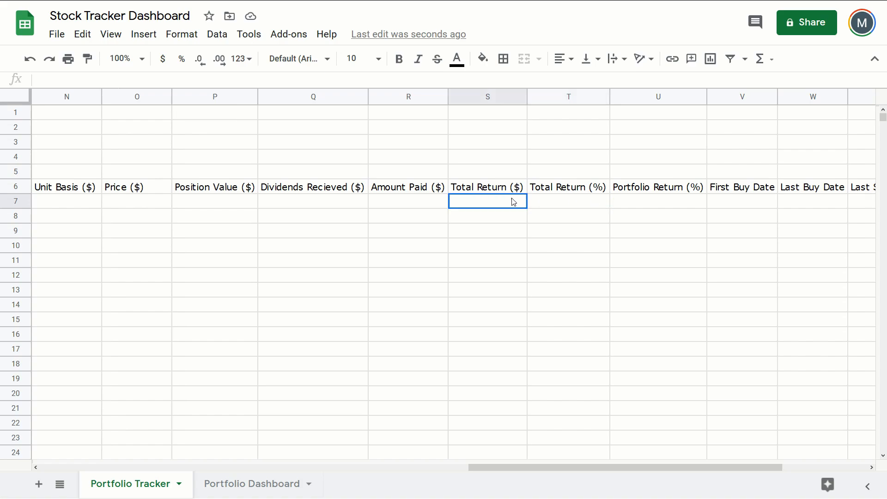
left_click(560, 210)
left_click(644, 208)
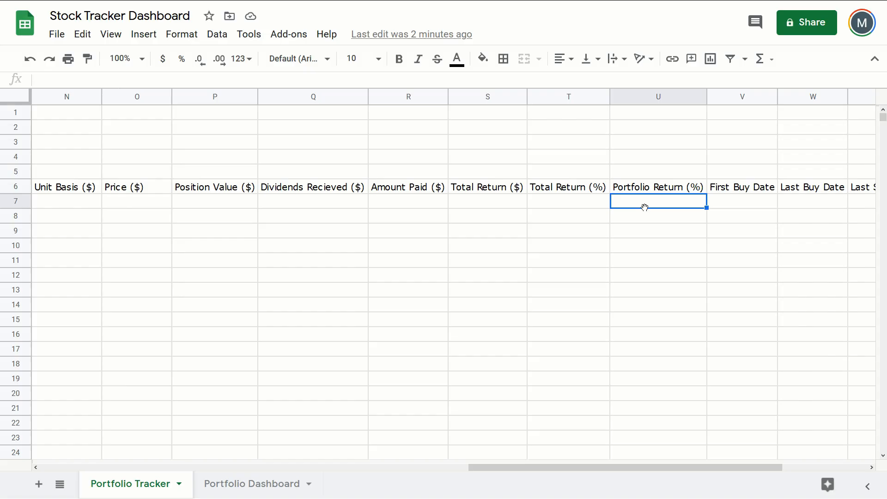
left_click_drag(661, 189, 679, 244)
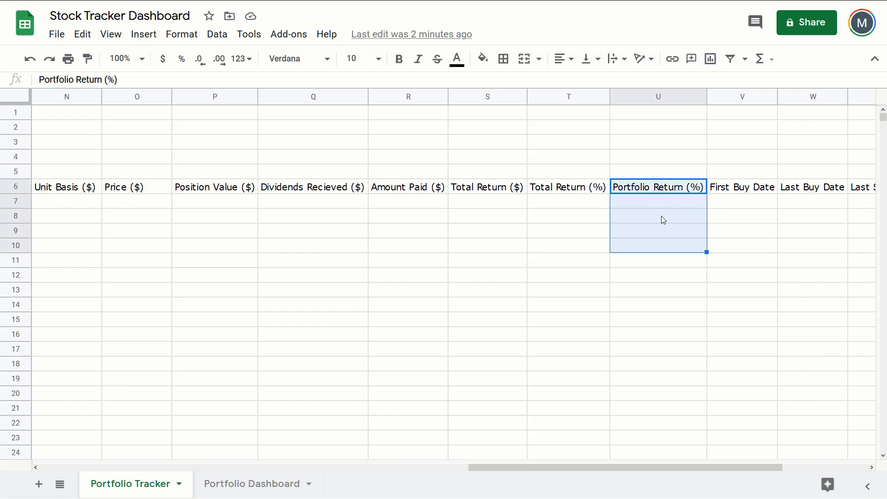
scroll(665, 212, "right", 5)
left_click(528, 189)
left_click(531, 202)
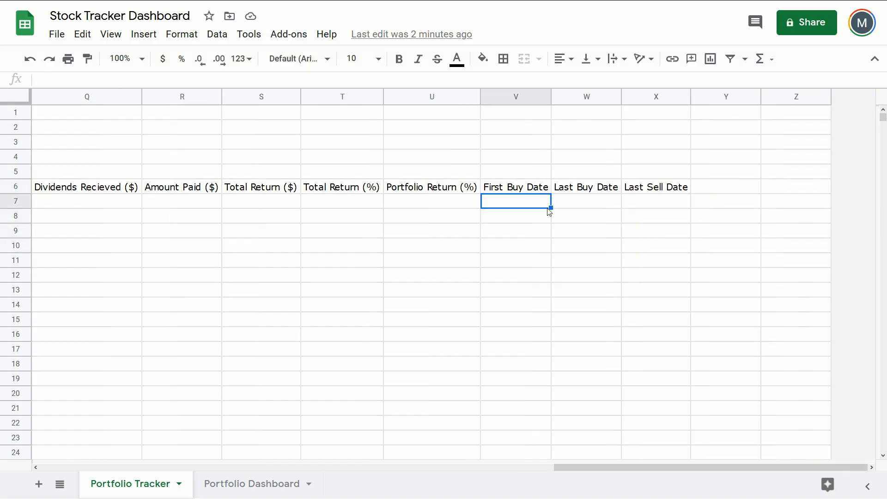
left_click(573, 204)
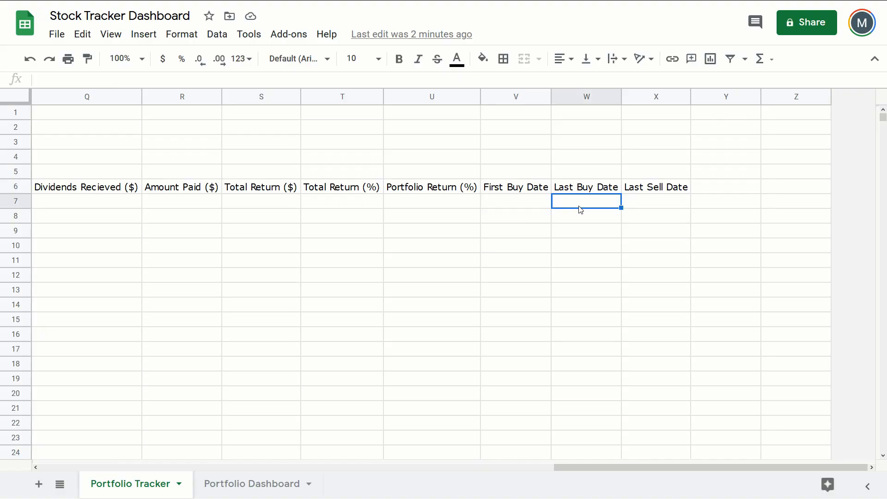
left_click(657, 202)
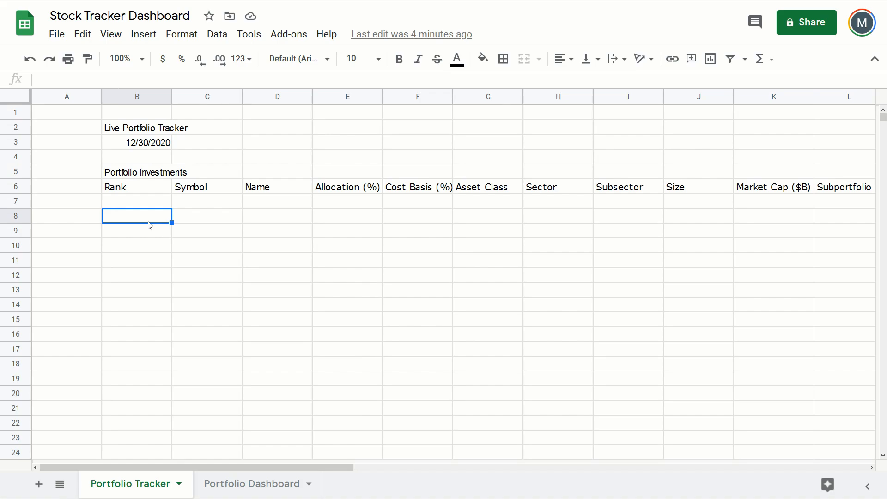
- Format the Live Portfolio Tracker title in B2 as bold with font size 18
left_click(157, 128)
left_click(378, 59)
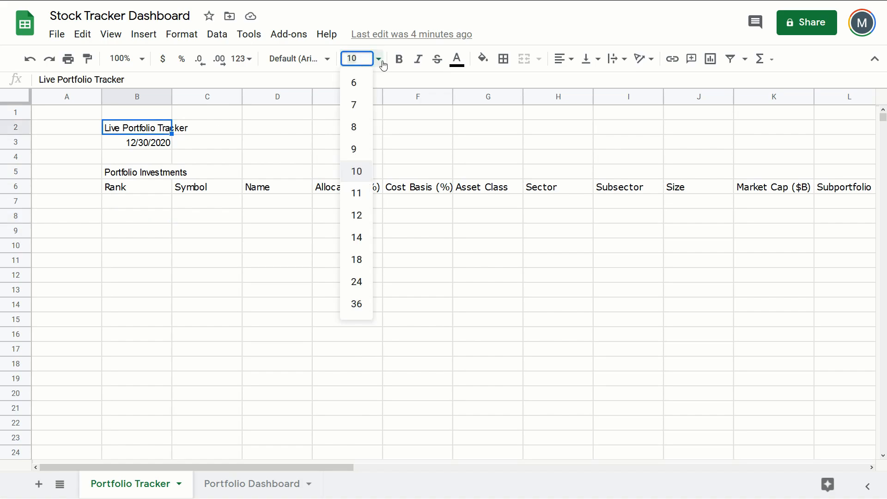
left_click(358, 259)
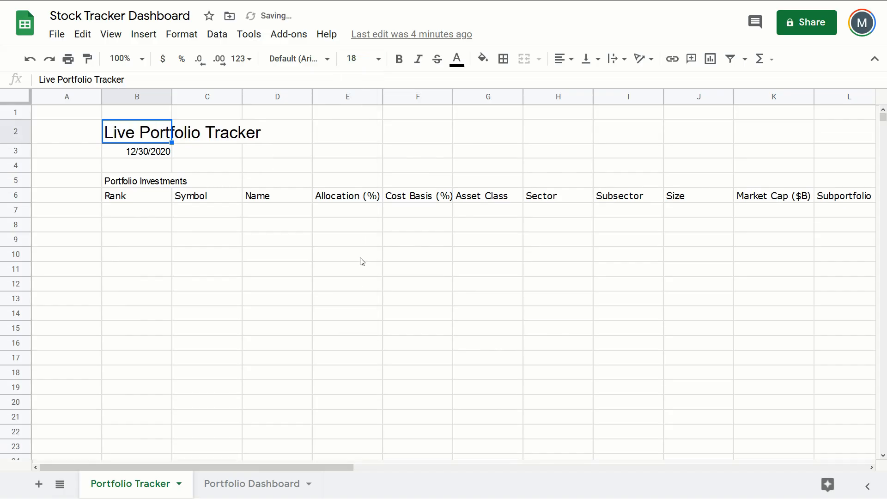
left_click(399, 58)
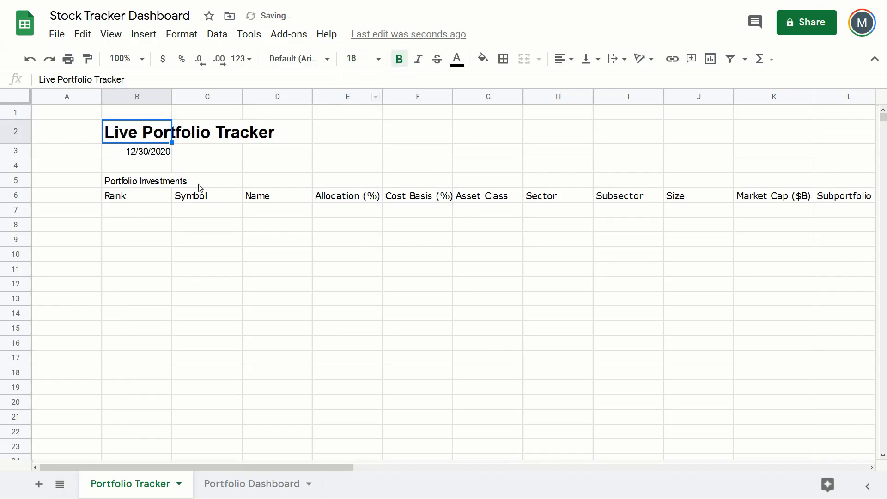
- Format the date in B3 to show weekday, month name, day and full year, in the style of Tuesday, August 5, 1930
left_click(156, 155)
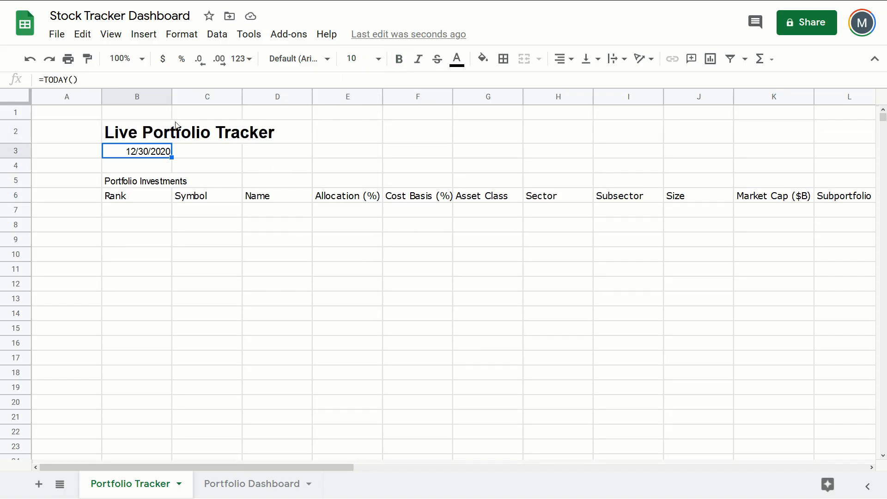
left_click(180, 38)
mouse_move(275, 98)
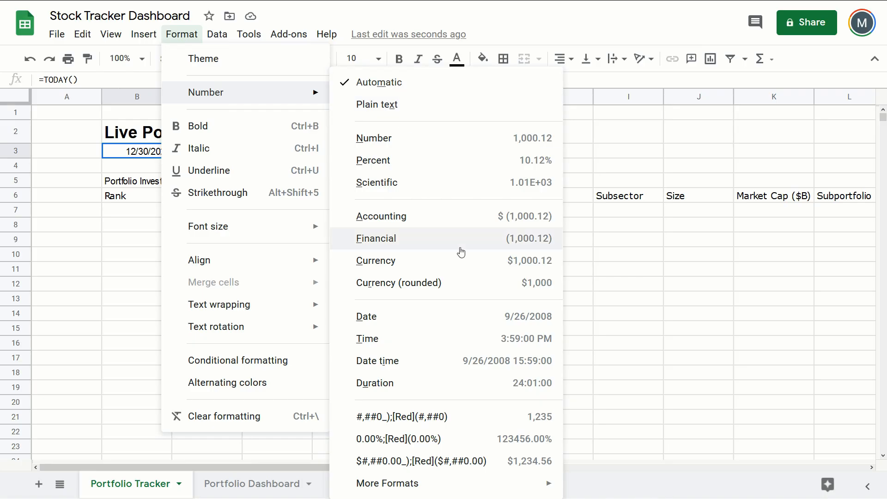
mouse_move(500, 489)
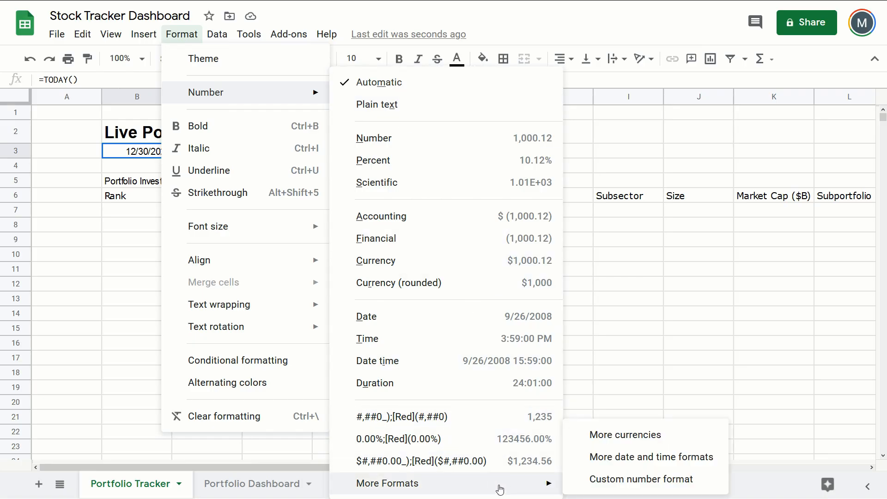
left_click(636, 462)
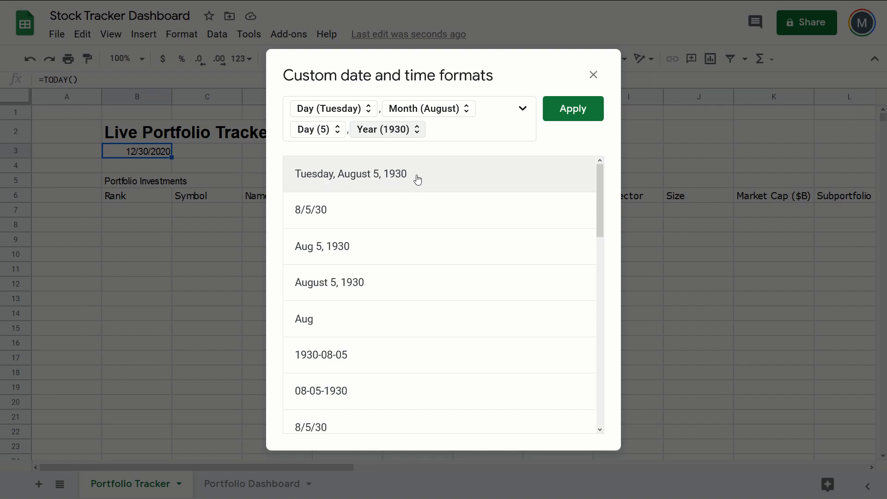
left_click(564, 116)
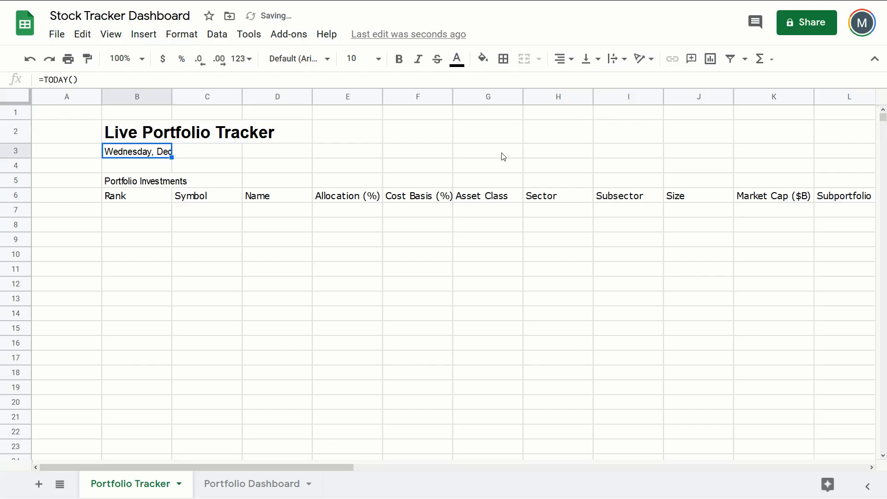
left_click(145, 165)
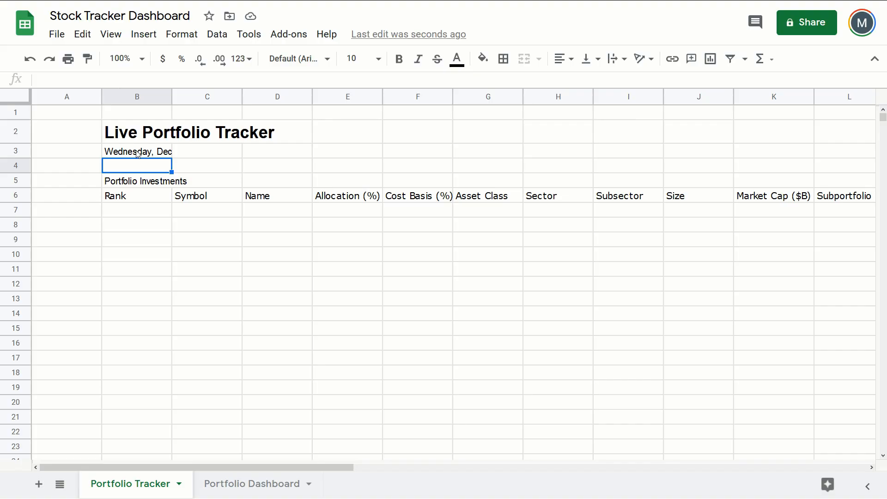
- Merge B3:D3 for the date and format it left-aligned with font size 14
left_click(138, 151)
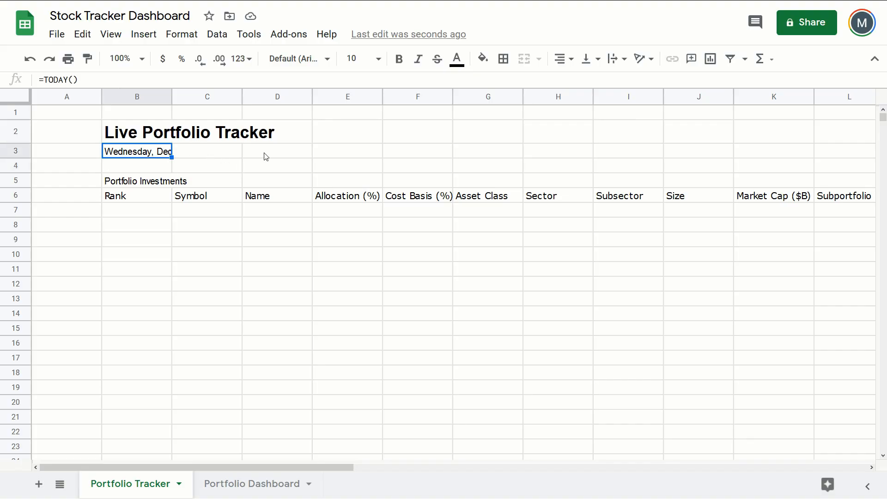
left_click_drag(157, 149, 278, 153)
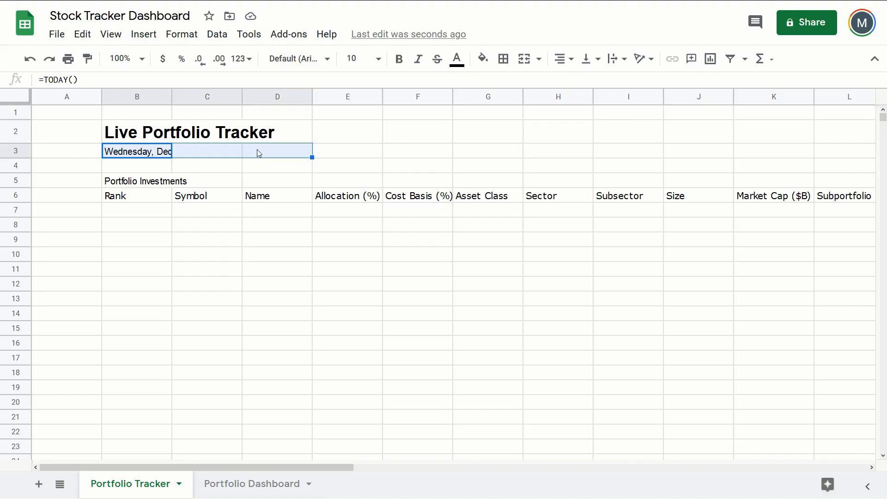
left_click(525, 60)
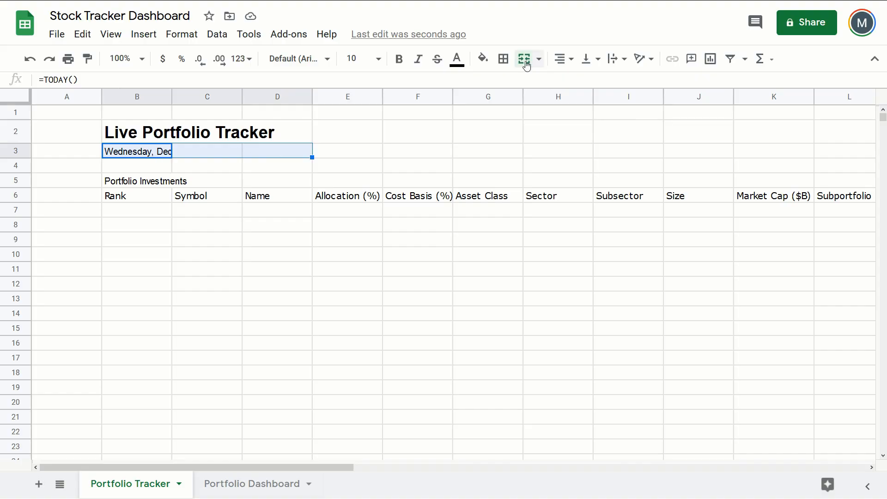
left_click(570, 61)
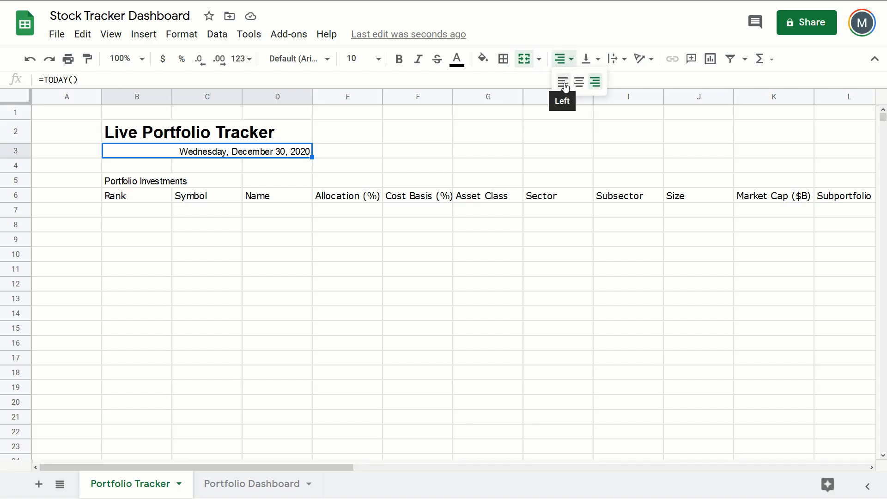
left_click(565, 85)
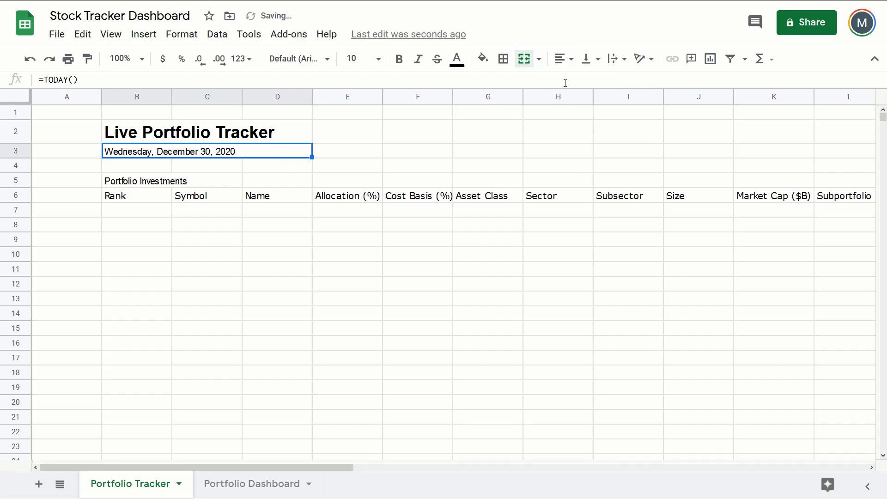
left_click(379, 62)
left_click(359, 238)
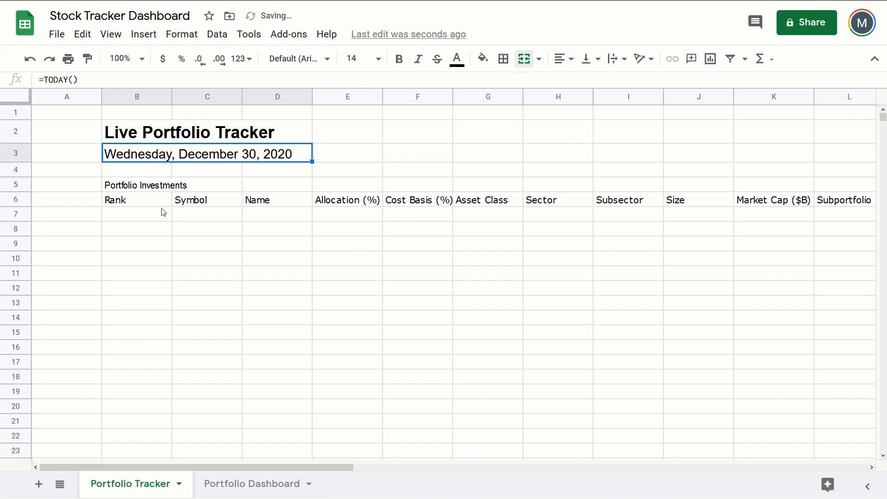
- Format the Portfolio Investments heading in B5 as bold with font size 14
left_click(130, 191)
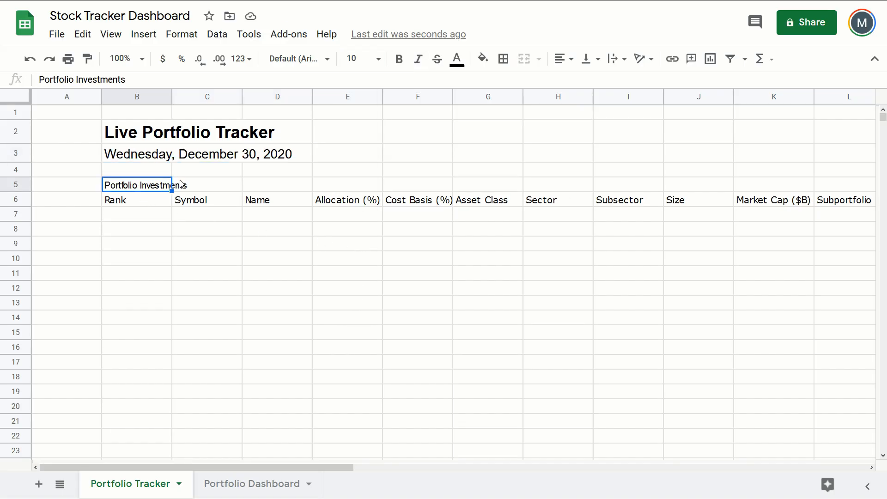
left_click(400, 60)
left_click(378, 58)
left_click(357, 238)
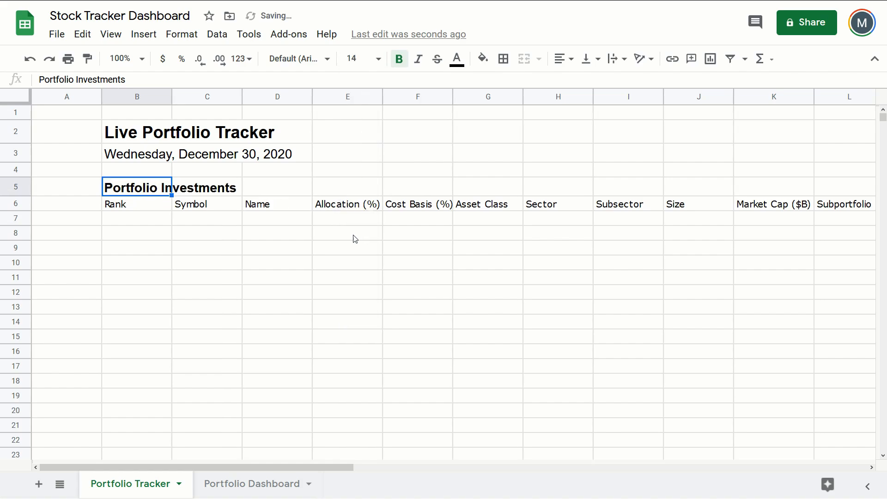
- Select the row 6 headers from Rank through Last Sell Date, and return the selection to Rank alone
left_click(147, 207)
left_click(130, 194)
left_click(149, 206)
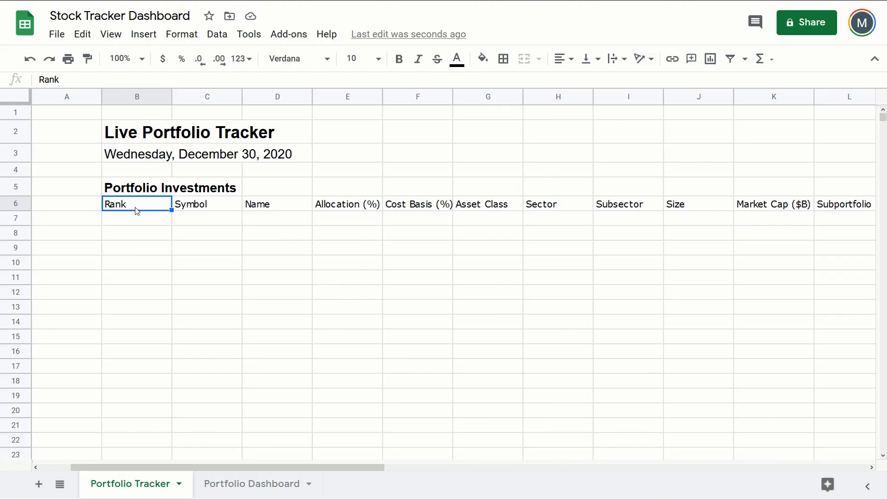
left_click_drag(137, 210, 650, 206)
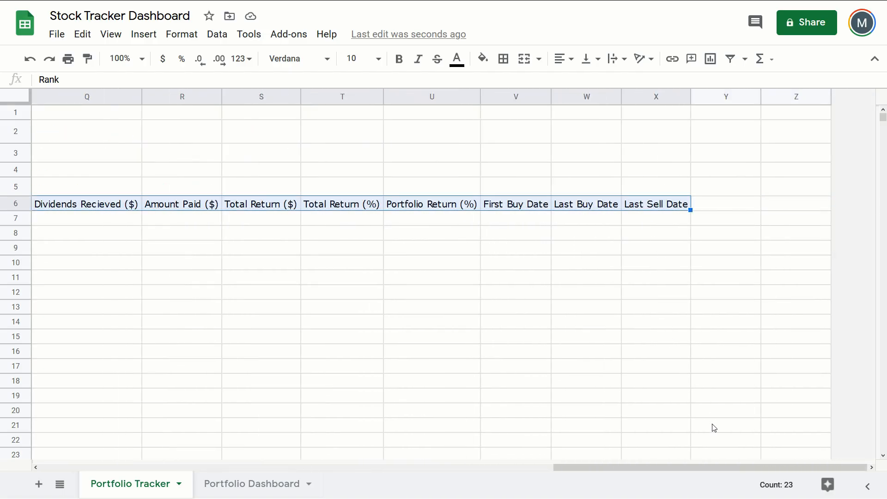
left_click_drag(728, 467, 177, 459)
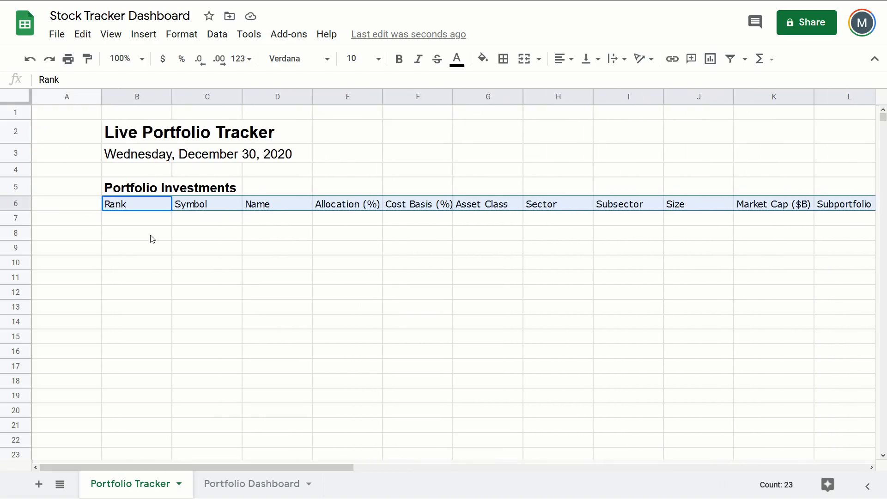
left_click(130, 218)
left_click(126, 208)
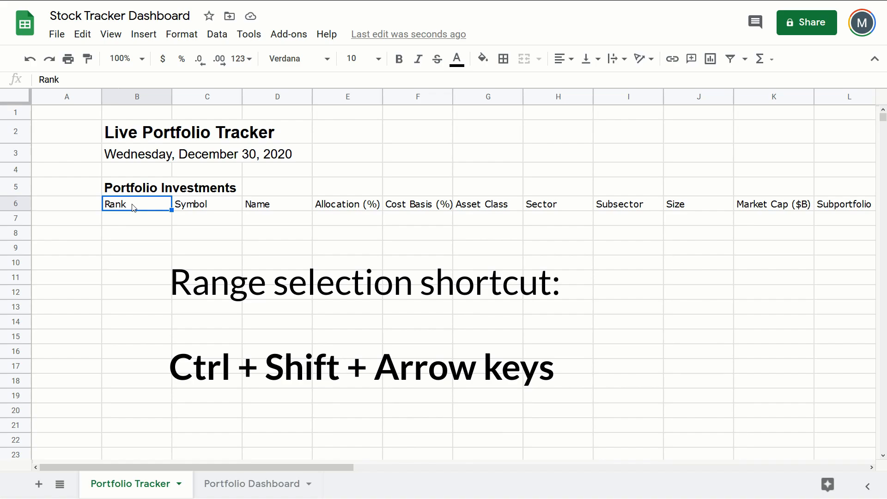
- Extend the selection from Rank to the last header and back, and jump between both ends of the header row
key("ctrl+shift+Right")
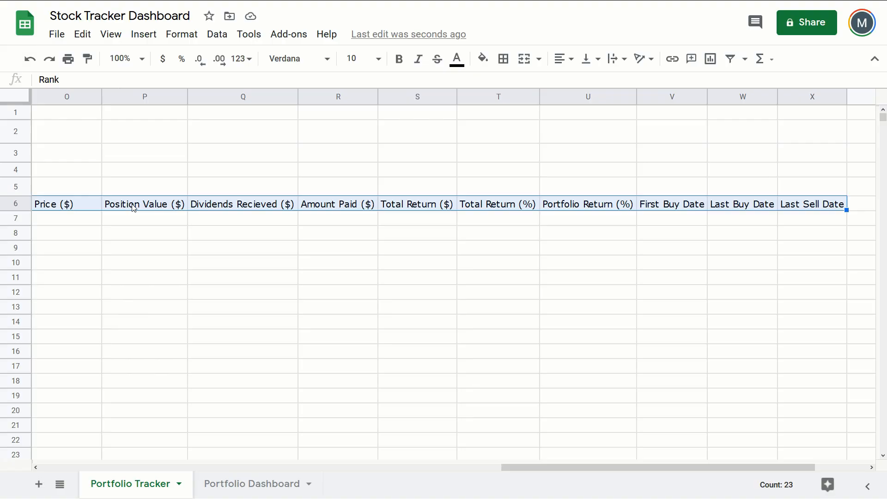
key("ctrl+shift+Left")
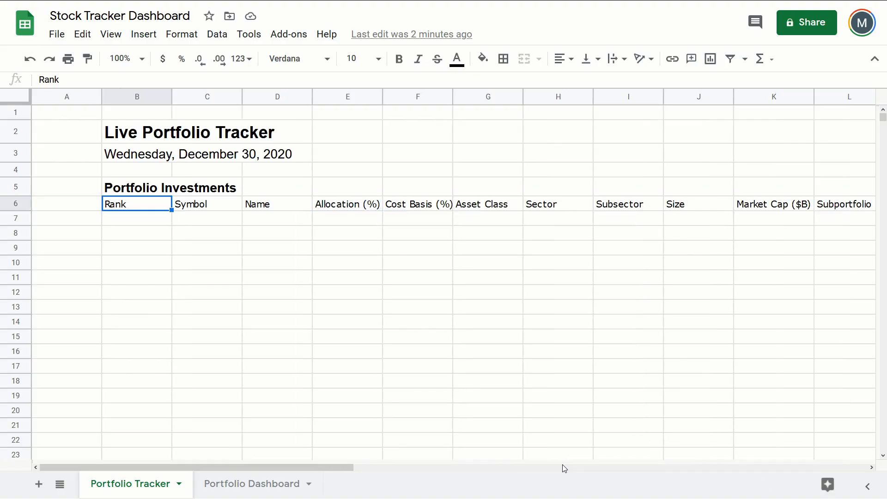
key("ctrl+Right")
key("ctrl+Left")
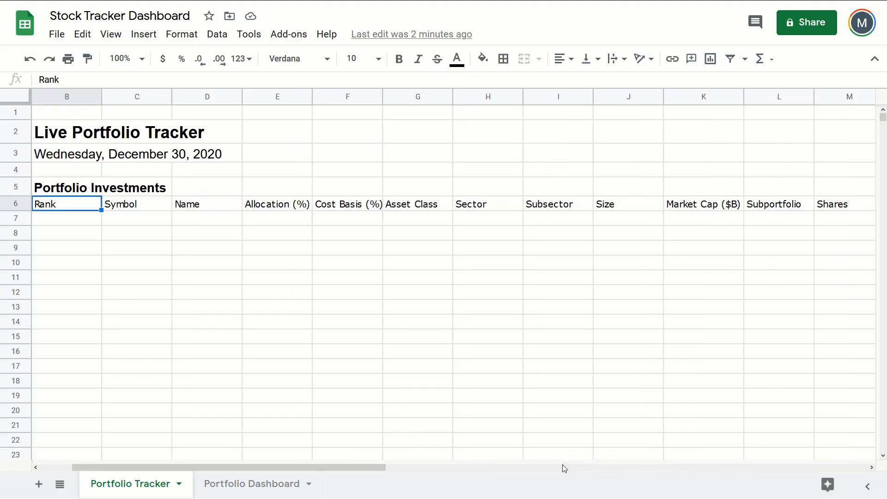
key("ctrl+Right")
key("ctrl+Left")
- Try extending the selection from Rank down to row 10 and across the neighbouring columns, and reduce it to Rank again
key("shift+Down")
key("shift+Down")
key("shift+Down")
key("shift+Down")
key("shift+Right")
key("shift+Right")
key("shift+Right")
key("shift+Right")
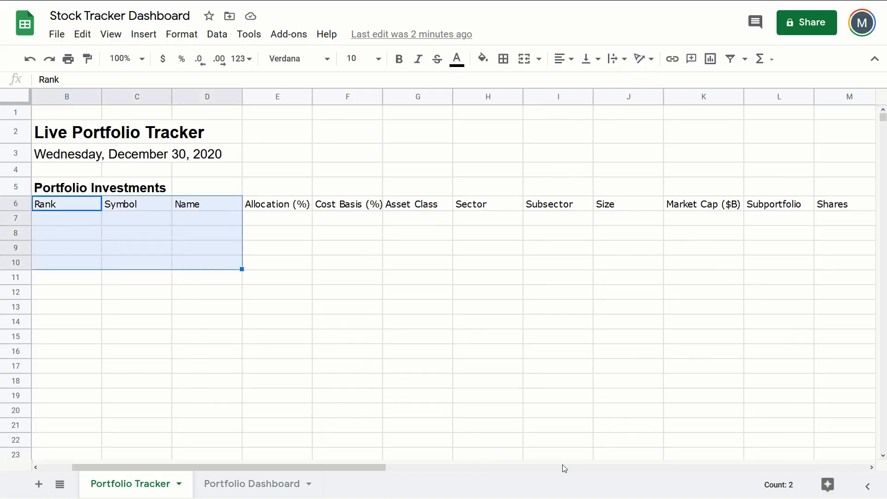
key("shift+Right")
key("shift+Right")
key("shift+Right")
key("shift+Right")
key("Escape")
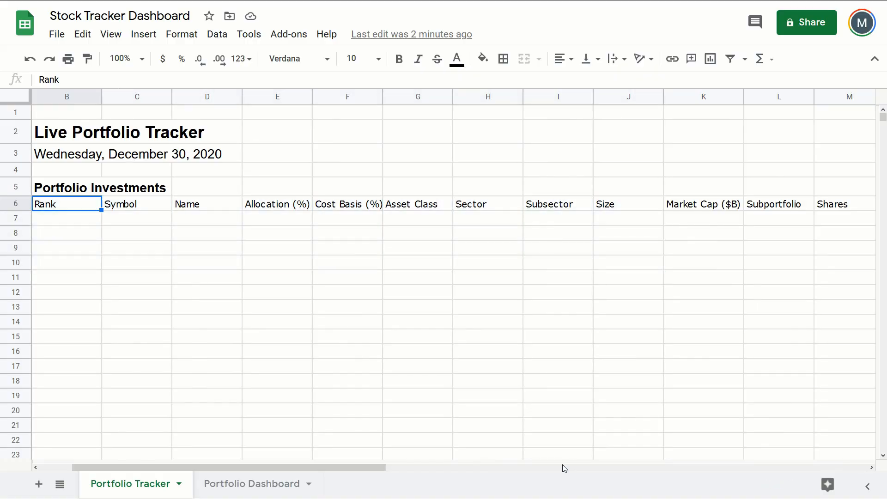
- Format the row 6 headers from Rank through Last Sell Date as bold, with outer borders and a light gray fill
key("ctrl+shift+Right")
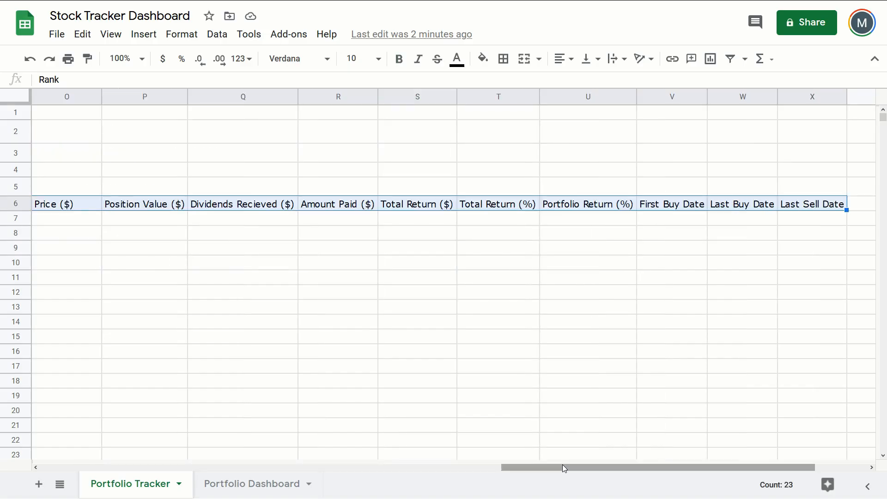
left_click(400, 59)
left_click(504, 59)
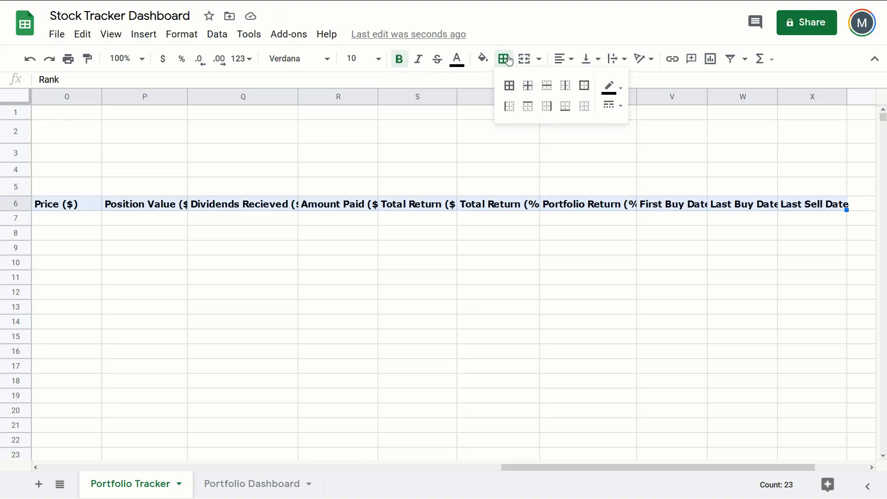
left_click(586, 87)
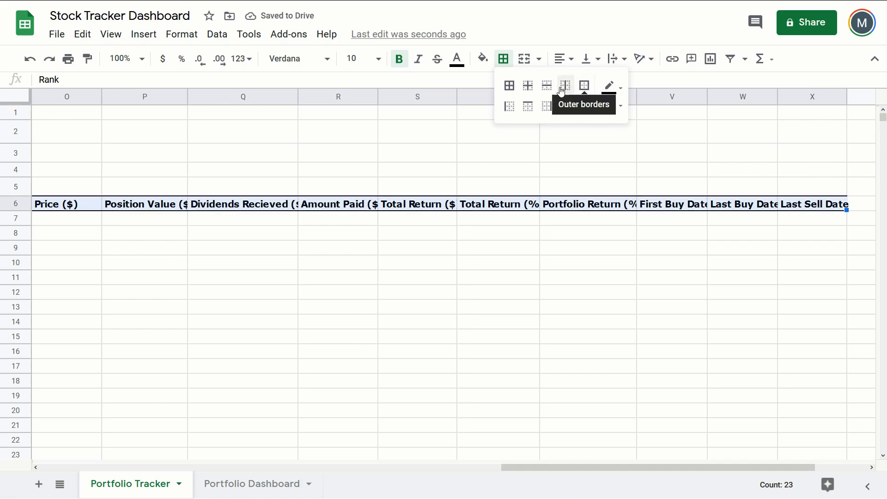
left_click(483, 59)
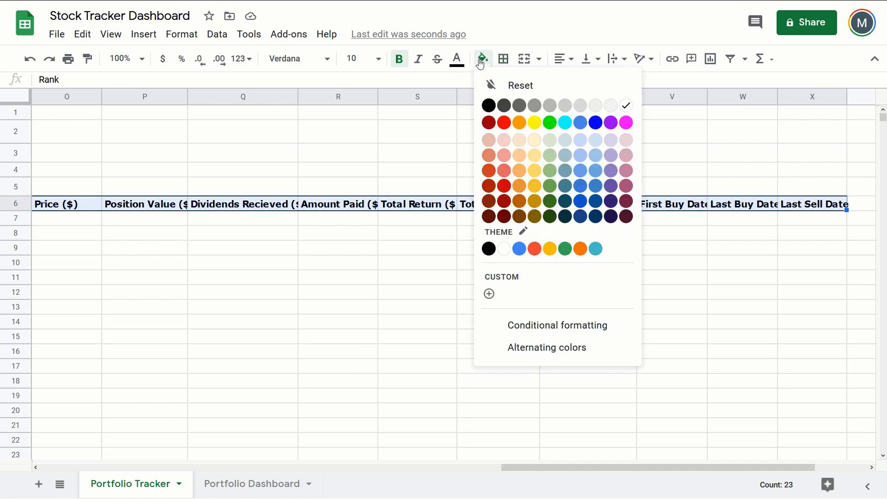
left_click(584, 107)
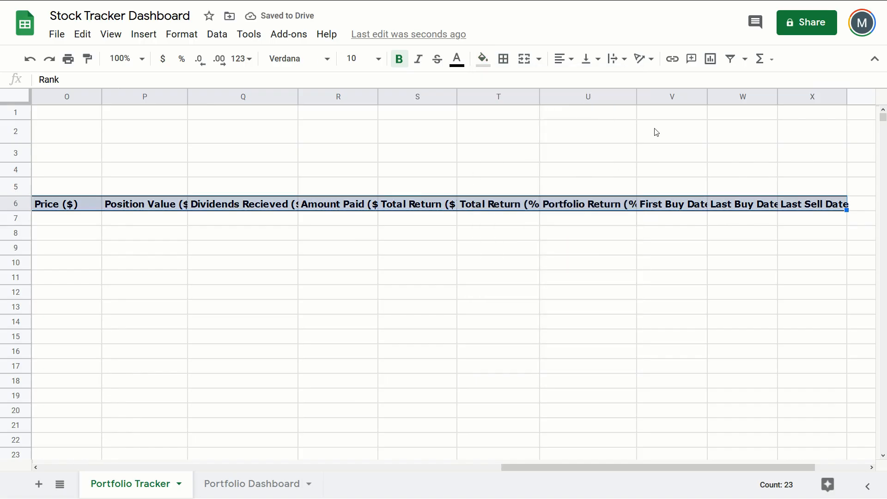
- Fit the widths of columns C through X to their bold header text
left_click_drag(808, 95, 196, 112)
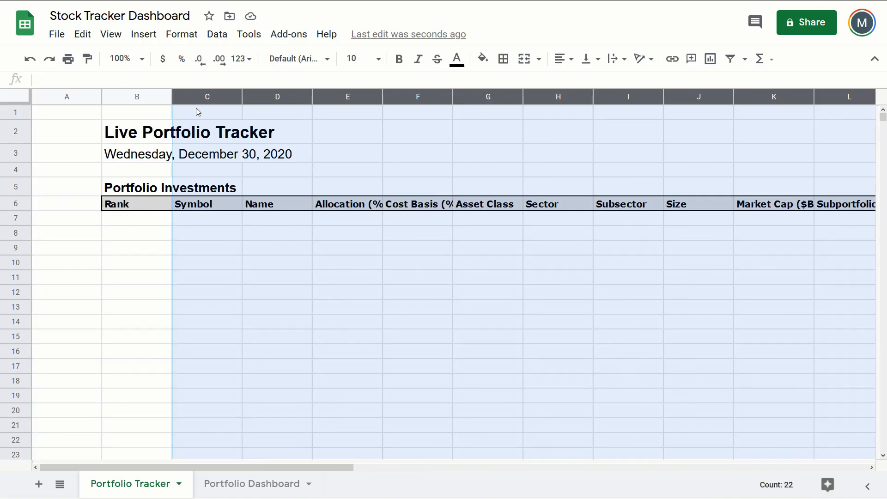
double_click(240, 96)
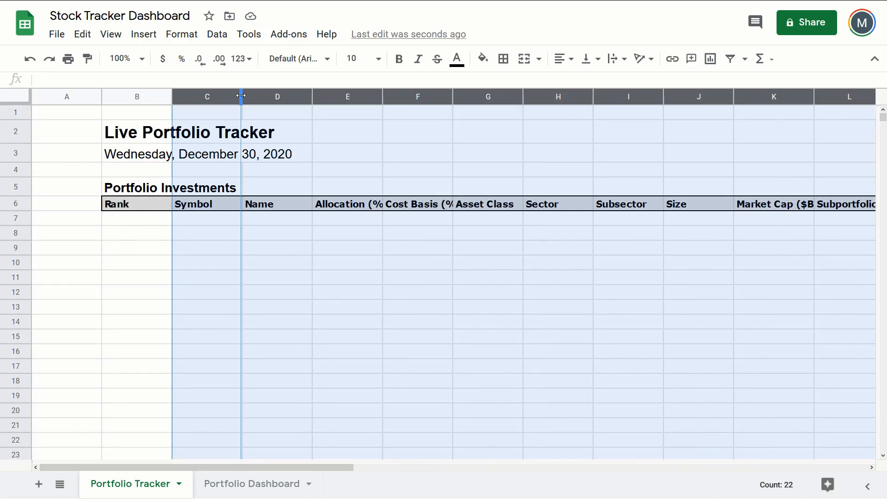
left_click(200, 224)
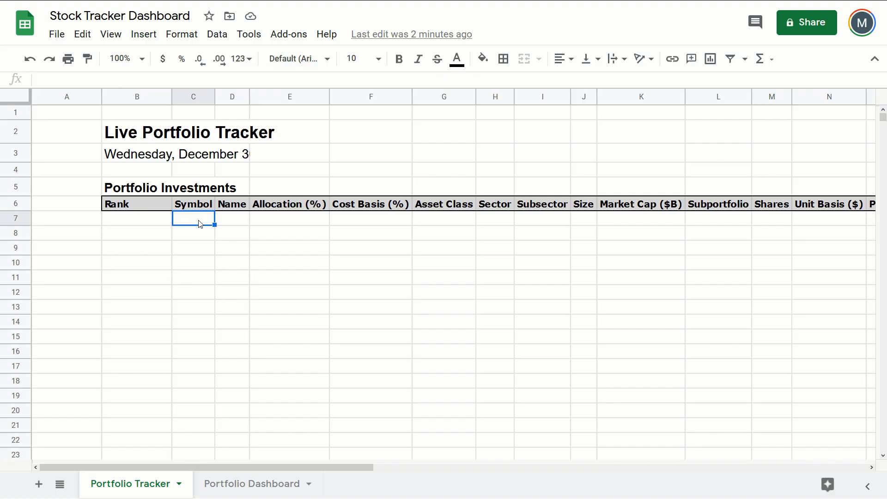
- Fill the Symbol and Name cells C7:D7 with light blue
left_click_drag(201, 224, 233, 220)
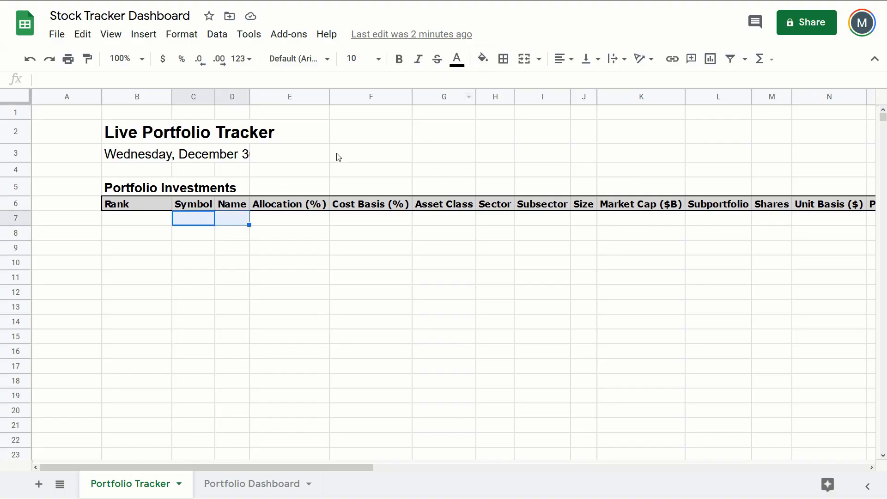
left_click(483, 58)
left_click(596, 144)
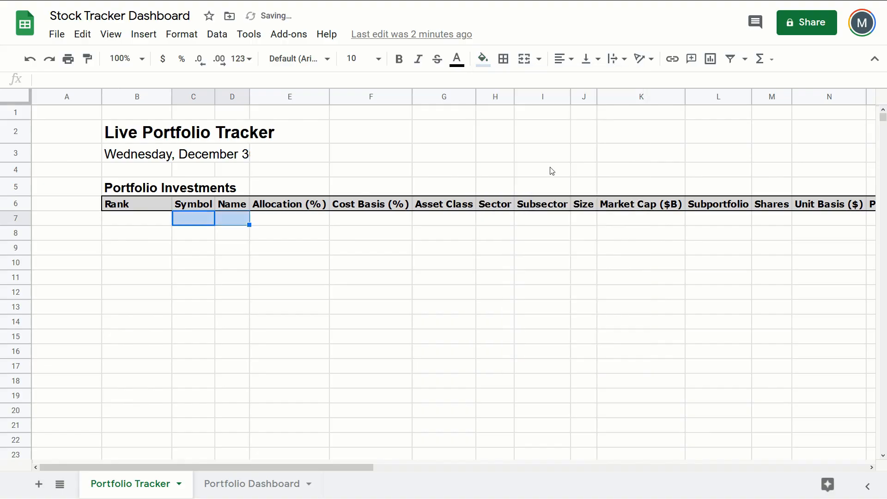
left_click(231, 221)
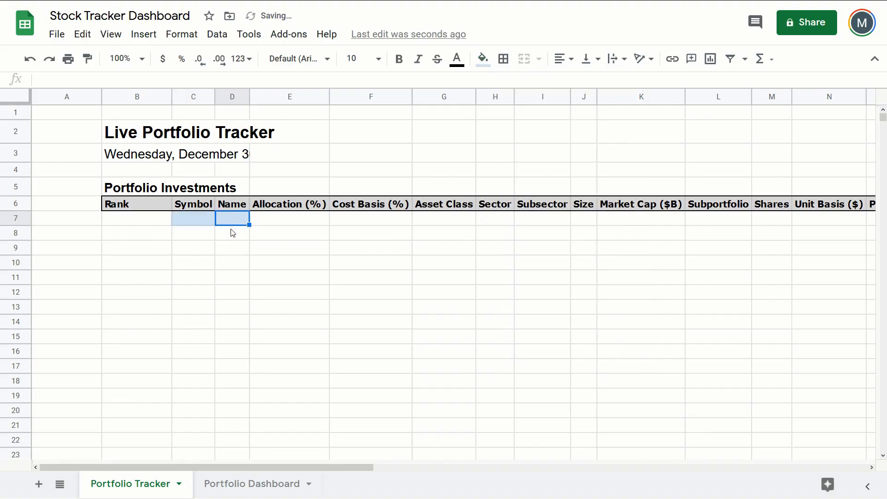
left_click(196, 224)
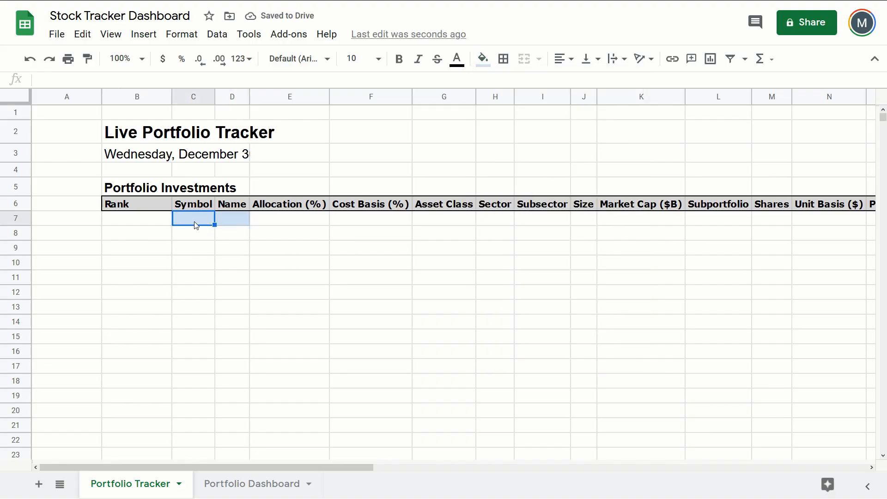
- Fill the Asset Class, Sector and Subsector cells G7:I7 and the Subportfolio, Shares and Unit Basis cells L7:N7 with light blue
left_click_drag(196, 226, 224, 219)
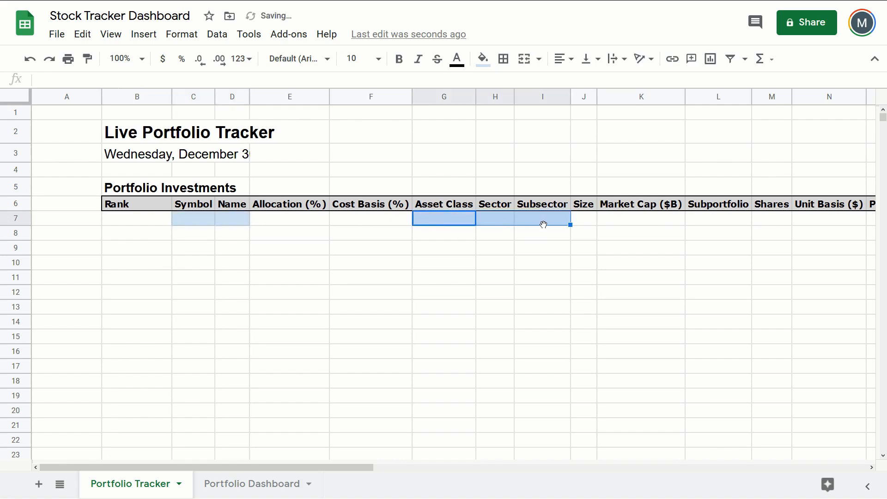
scroll(438, 224, "right", 5)
left_click(437, 225)
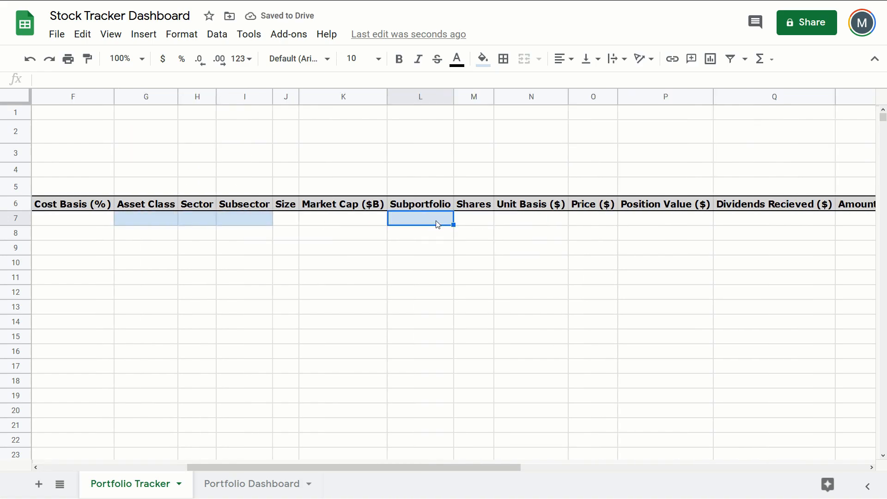
scroll(438, 225, "right", 5)
left_click(207, 222)
left_click(284, 220)
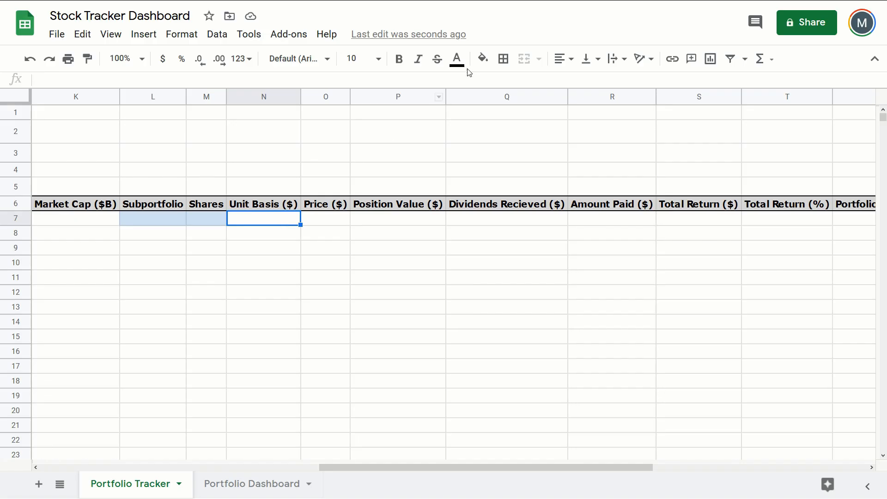
left_click(482, 59)
left_click(597, 135)
- Fill the Dividends Recieved and Amount Paid cells Q7:R7 and the buy and sell date cells V7:X7 with light blue
left_click(596, 217)
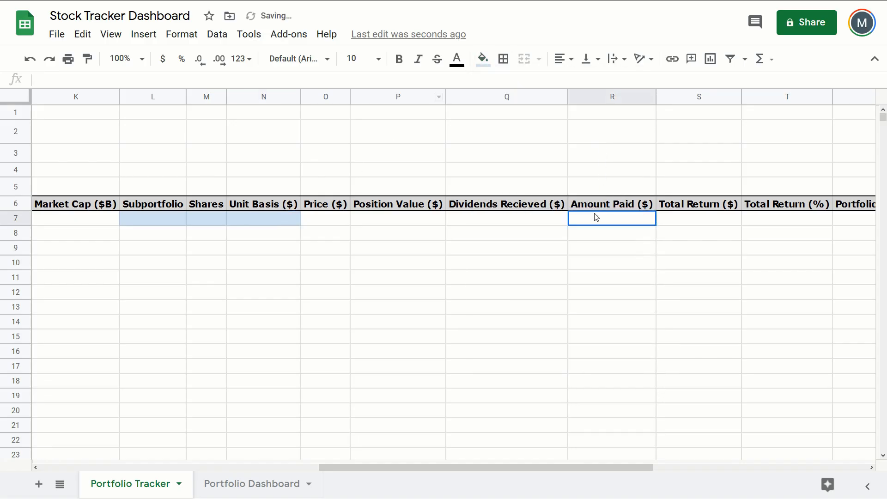
left_click(483, 58)
left_click(596, 140)
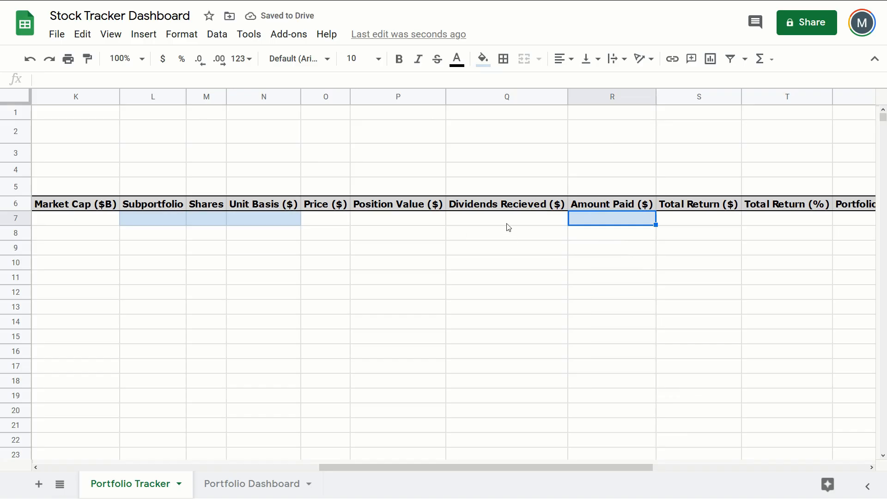
left_click(455, 219)
left_click(483, 59)
left_click(595, 143)
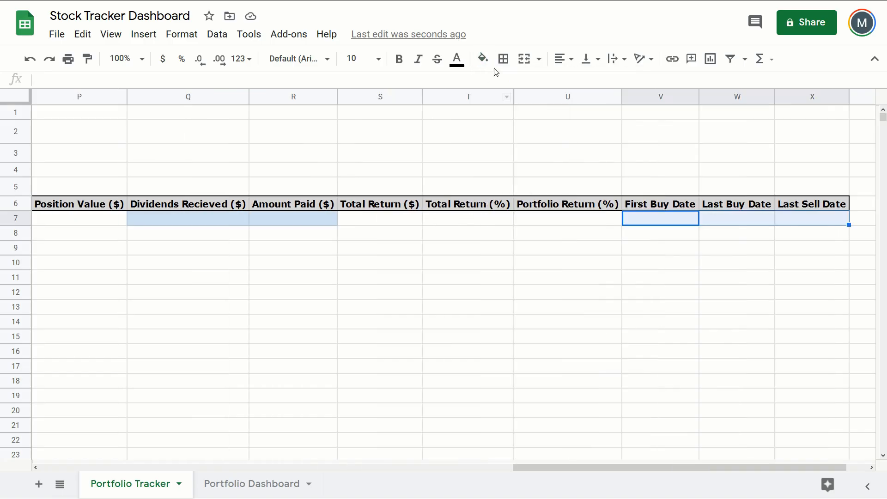
left_click(485, 59)
left_click(597, 139)
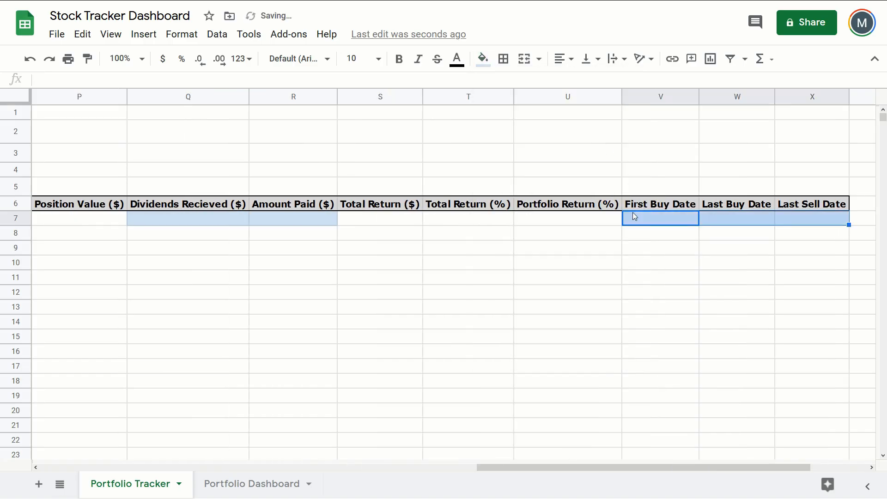
- Extend the fill pattern of C7:X7 down to row 22
left_click_drag(691, 467, 261, 457)
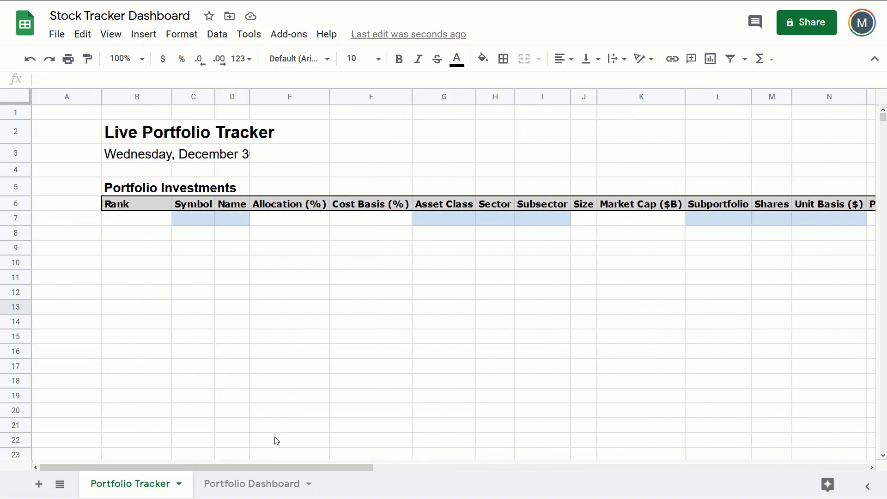
left_click(180, 218)
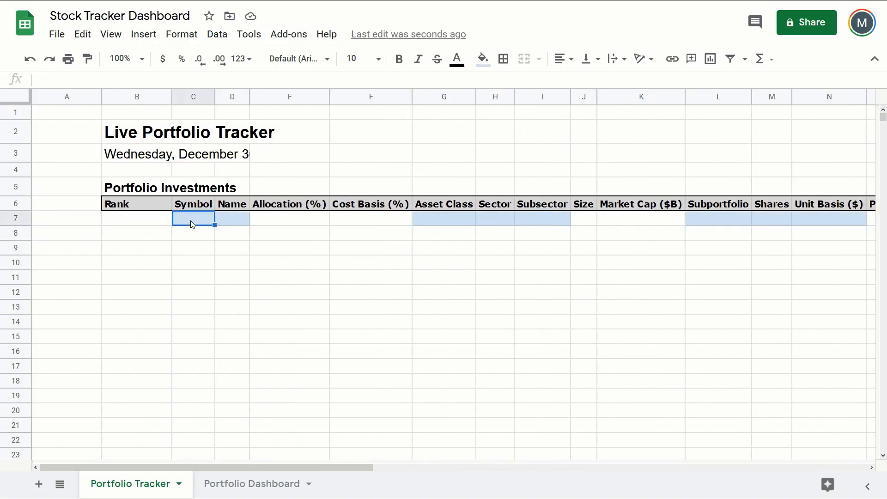
left_click_drag(193, 224, 745, 234)
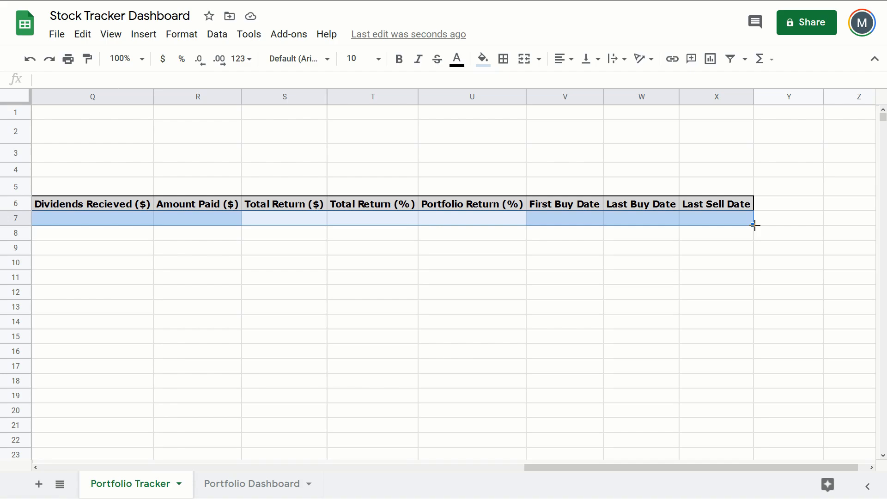
left_click_drag(755, 225, 750, 432)
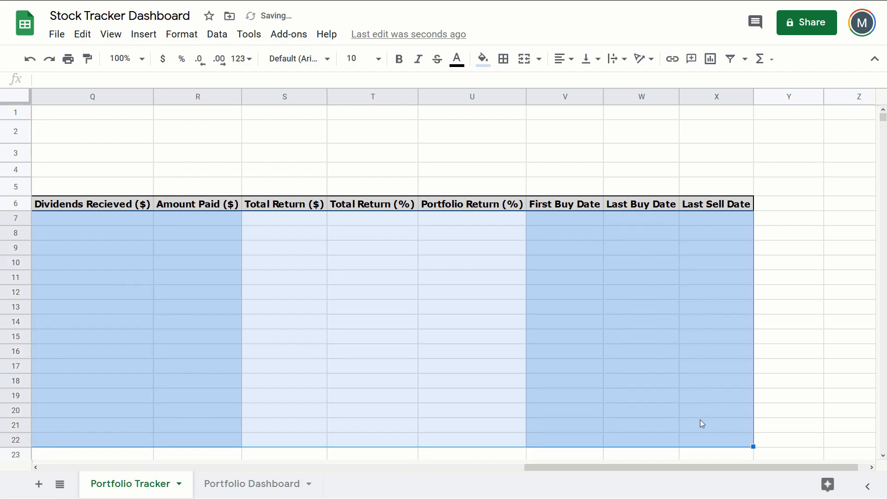
- Insert the investment data into the light blue columns starting at C7, and fit the widths of columns C through X to their contents
left_click_drag(694, 466, 209, 467)
left_click(187, 219)
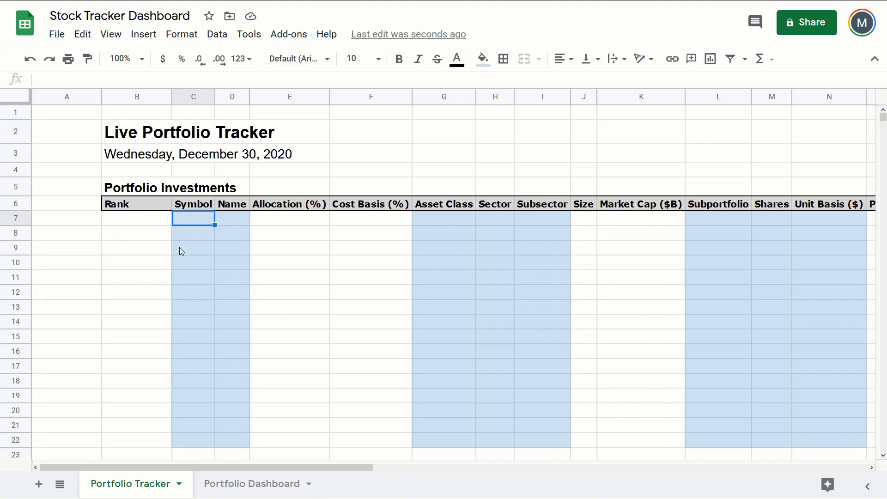
left_click_drag(190, 97, 847, 95)
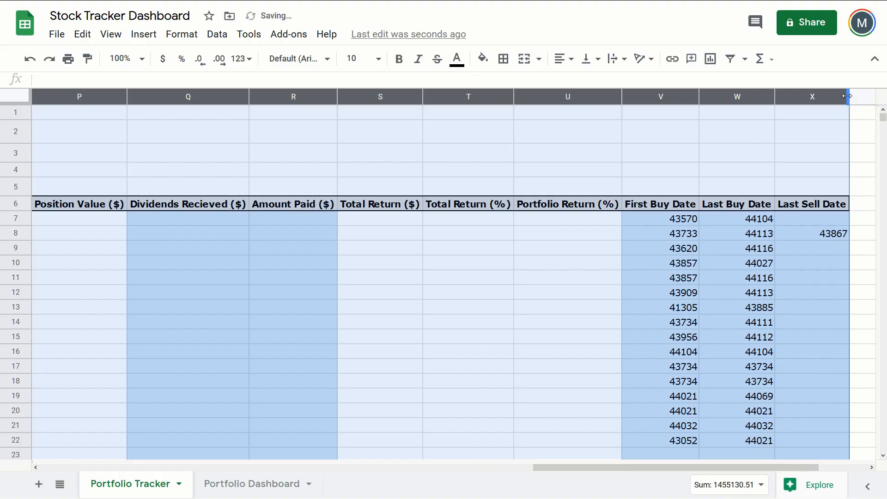
- Select the name, sector and subsector of Cigna Corp., then examine the company name and sector on the FINVIZ page for GOOGL
left_click_drag(647, 468, 185, 468)
left_click(290, 234)
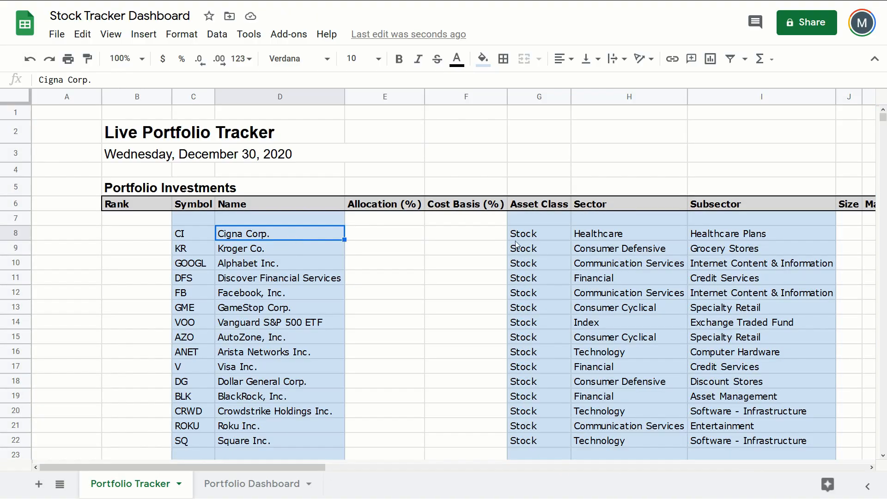
left_click(607, 236, "ctrl")
left_click(709, 240, "ctrl")
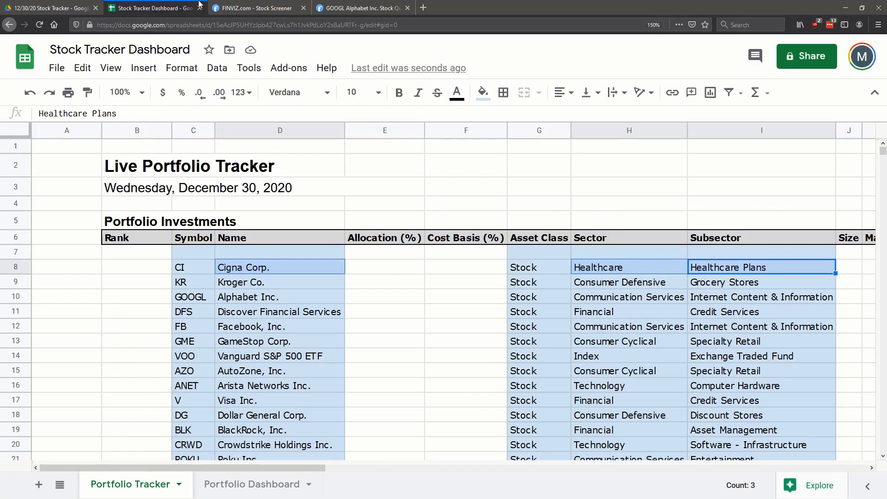
left_click(261, 8)
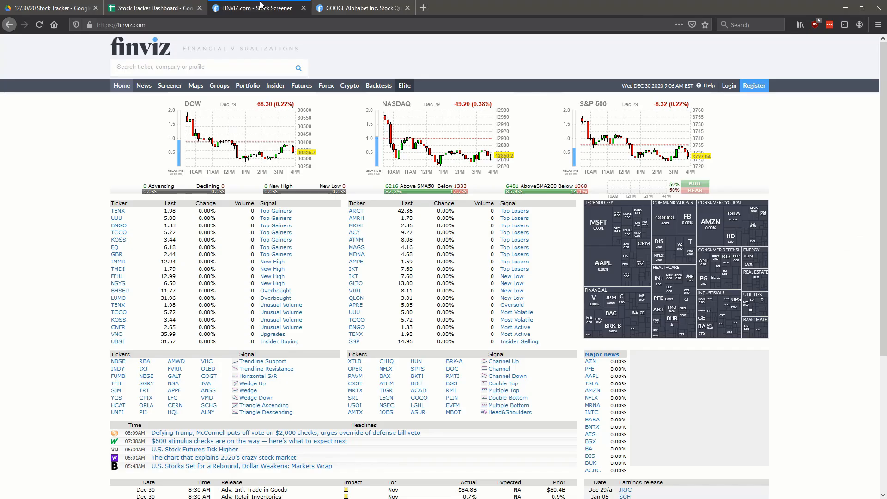
left_click(355, 8)
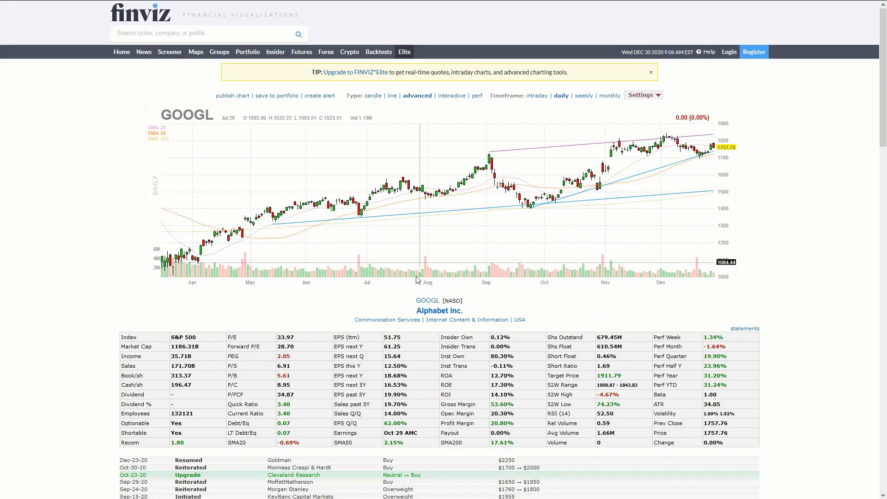
left_click_drag(416, 311, 469, 314)
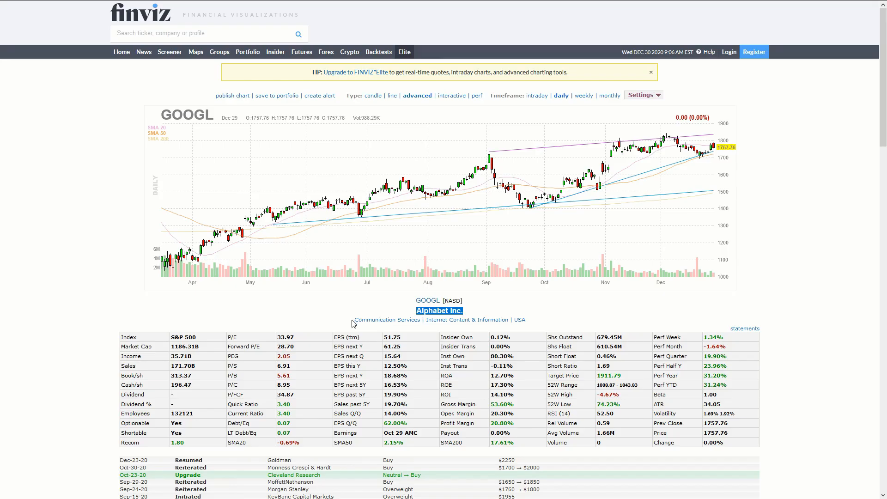
left_click_drag(354, 319, 420, 326)
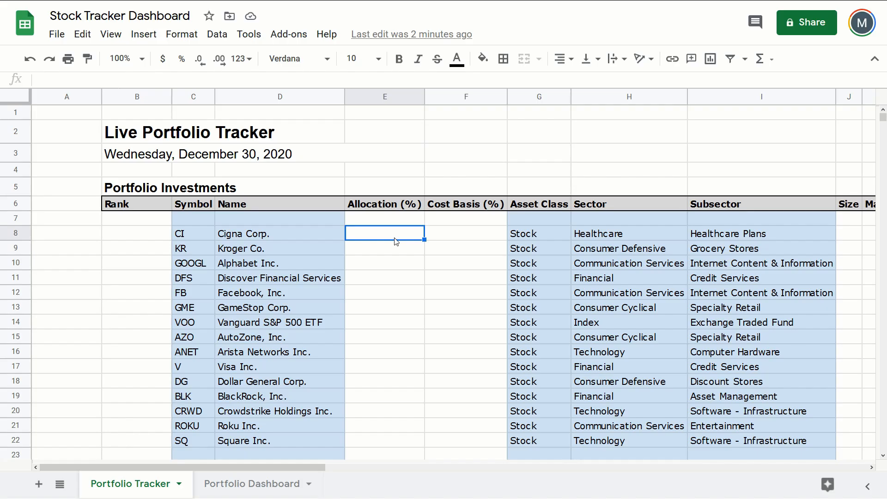
- Enter =IFERROR(IF(G8="Stock",GOOGLEFINANCE(C8,"marketcap")/10^9,""),"") in the Market Cap cell K8
scroll(396, 241, "right", 5)
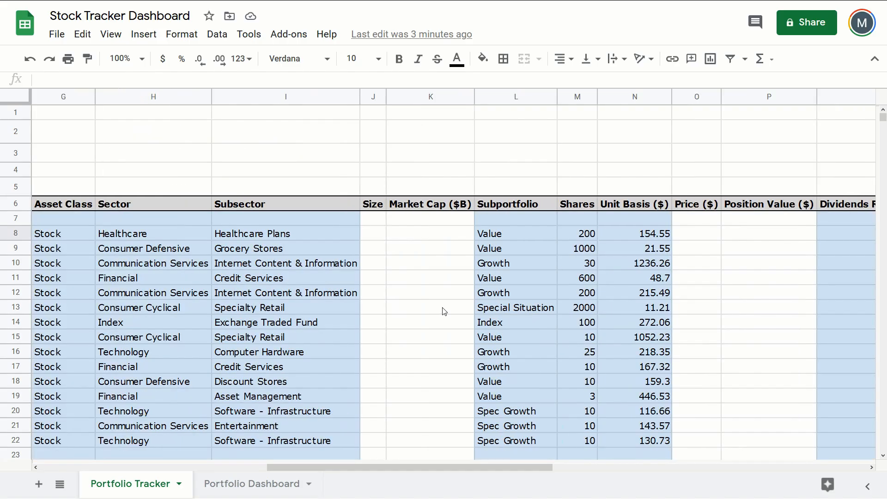
left_click(439, 234)
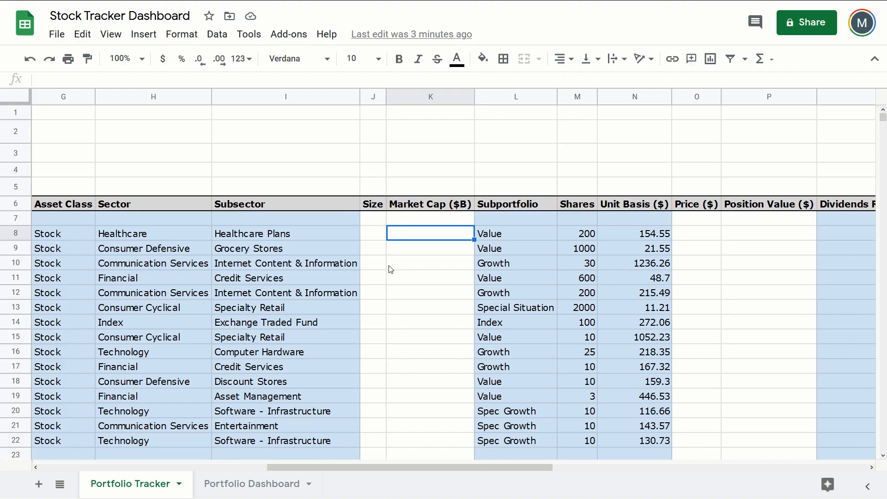
left_click(378, 80)
type("=IFERROR(IF(G8=\"Stock\",GOOGLEFINANCE(C8,\"marketcap\")/10^9,\"\"),\"\")")
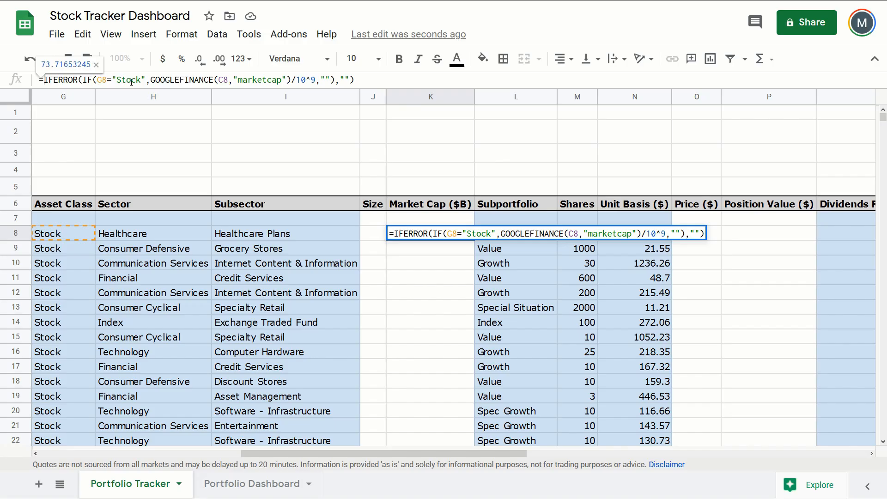
- Examine the parts of the K8 formula: the G8="Stock" condition, the GOOGLEFINANCE call, the 10^9 divisor and the blank fallback values
key("shift+Left")
key("shift+Left")
key("shift+Left")
key("shift+Left")
key("shift+Left")
key("shift+Left")
key("shift+Left")
key("shift+Left")
key("shift+Left")
key("shift+Left")
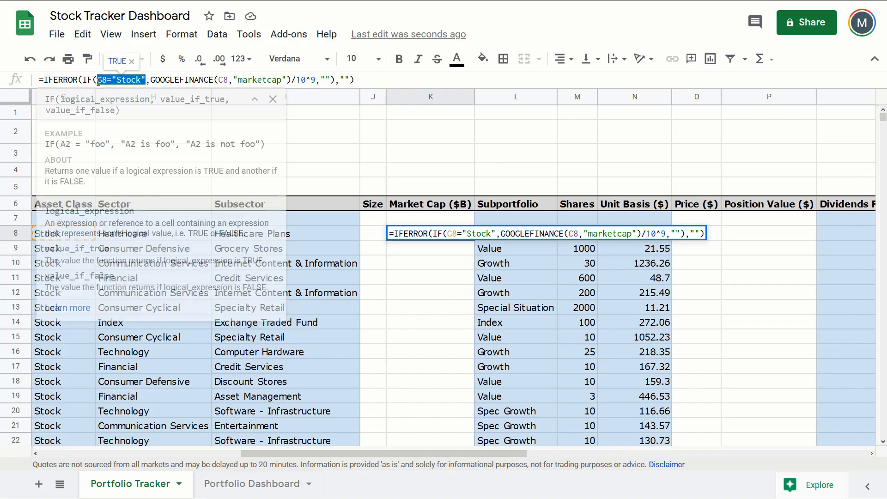
left_click_drag(151, 81, 213, 81)
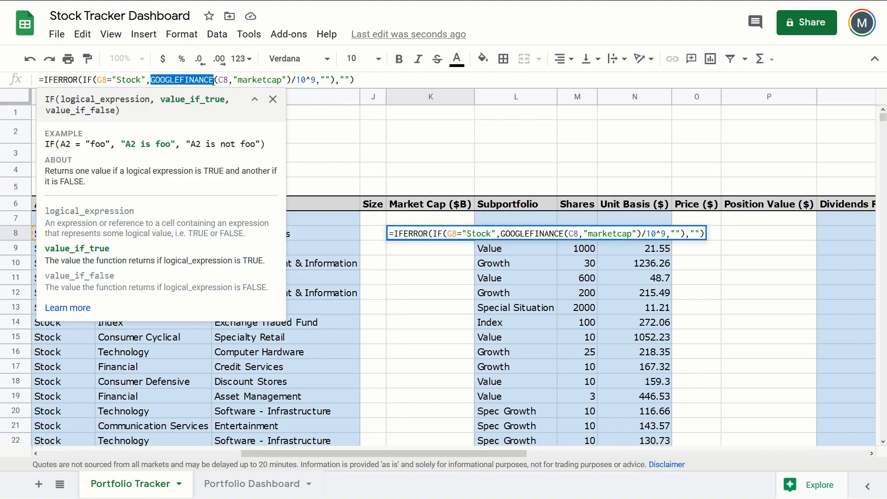
left_click(284, 80)
left_click_drag(296, 80, 317, 80)
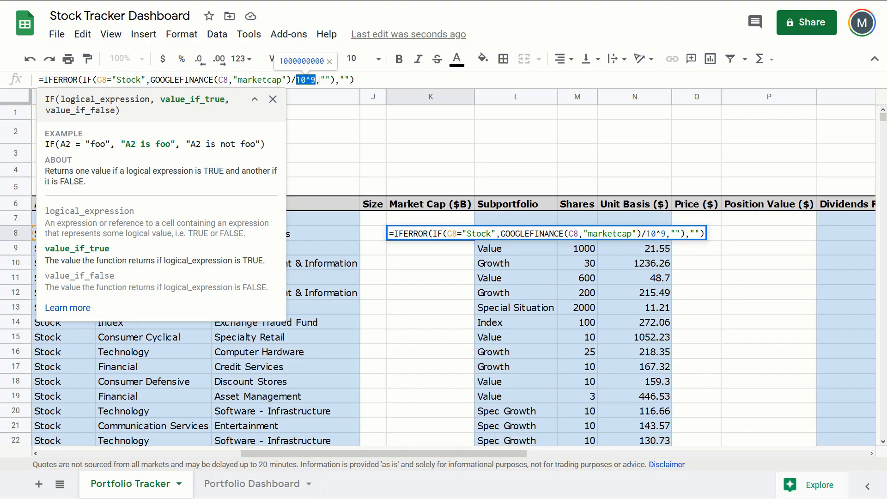
left_click_drag(322, 80, 348, 80)
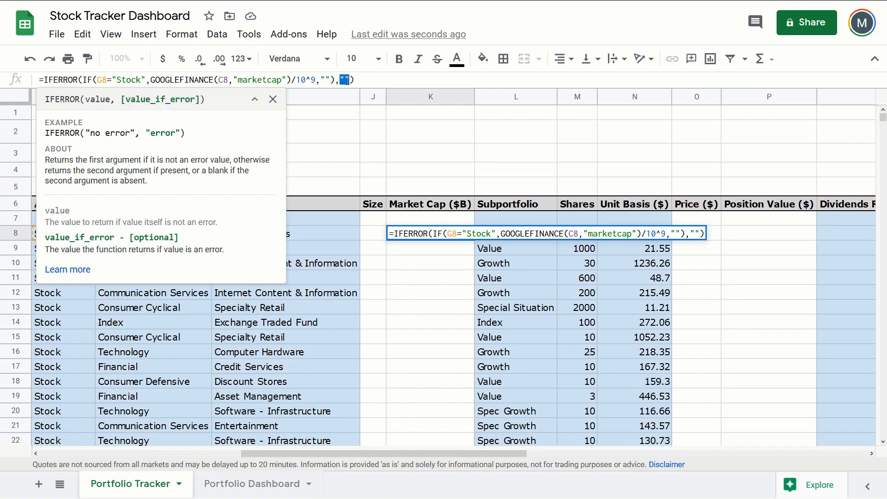
key("Escape")
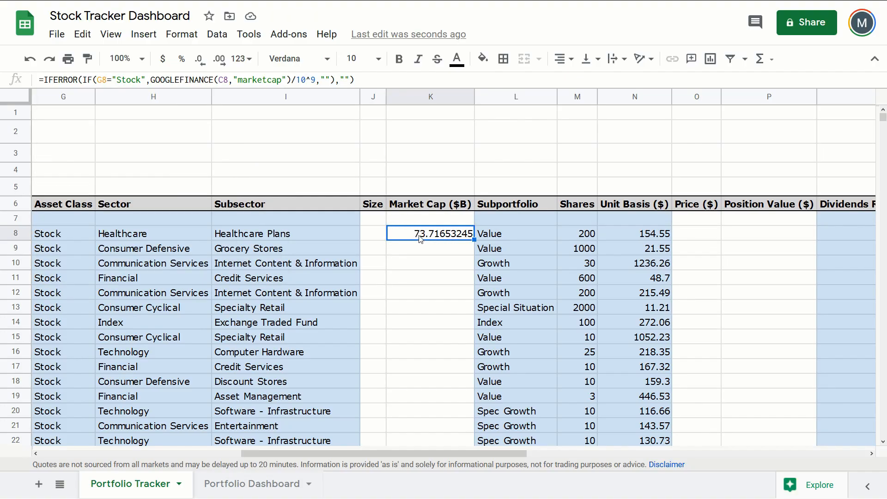
- Format the market cap in K8 with no decimal places and copy its formula down the Market Cap column through the holdings in row 22
left_click(199, 59)
left_click(199, 58)
left_click(199, 58)
left_click(200, 59)
left_click(199, 58)
left_click(199, 58)
left_click(199, 59)
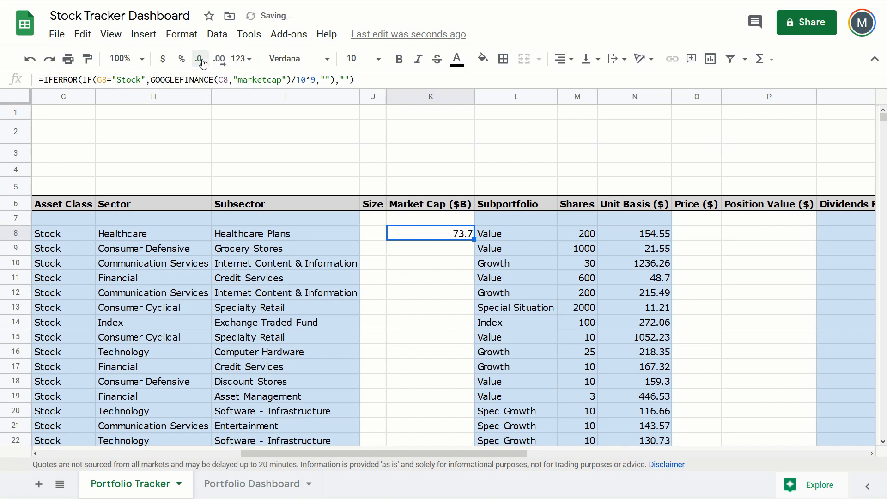
left_click(199, 59)
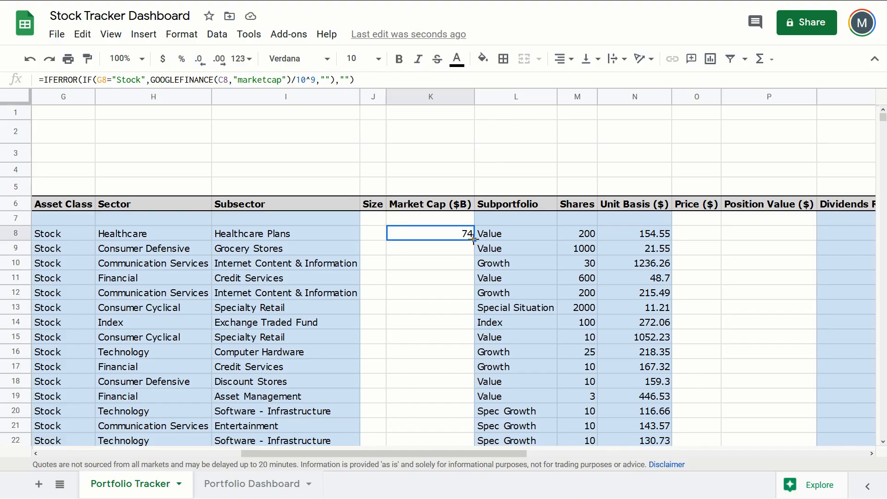
left_click_drag(473, 239, 457, 380)
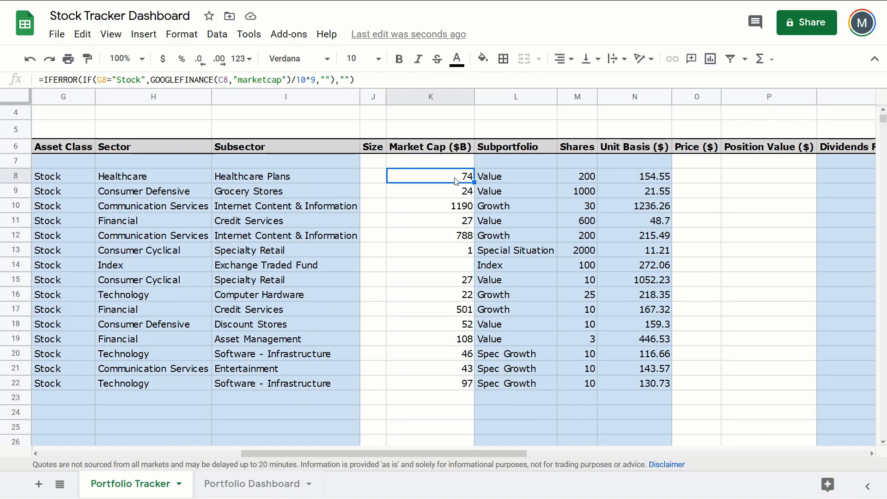
left_click_drag(448, 180, 447, 382)
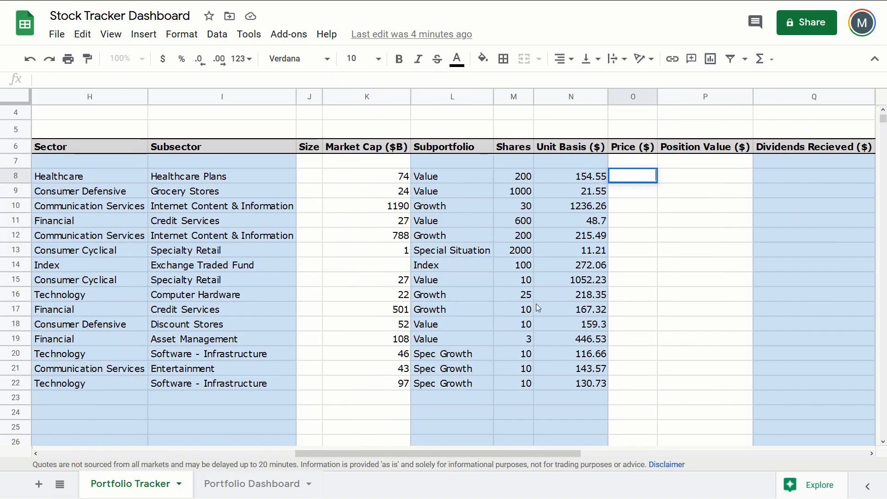
- Enter =IF(ISBLANK(C8),"",GOOGLEFINANCE(C8)) in the Price cell O8 and copy it down the column beyond the last holding
type("=IF(ISBLANK(C8),\"\",GOOGLEFINANCE(C8))")
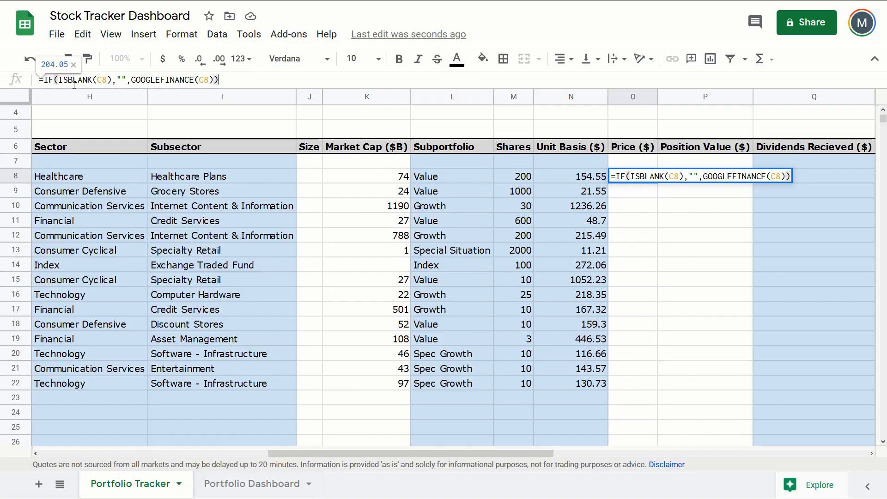
left_click_drag(112, 82, 59, 81)
left_click_drag(117, 80, 126, 80)
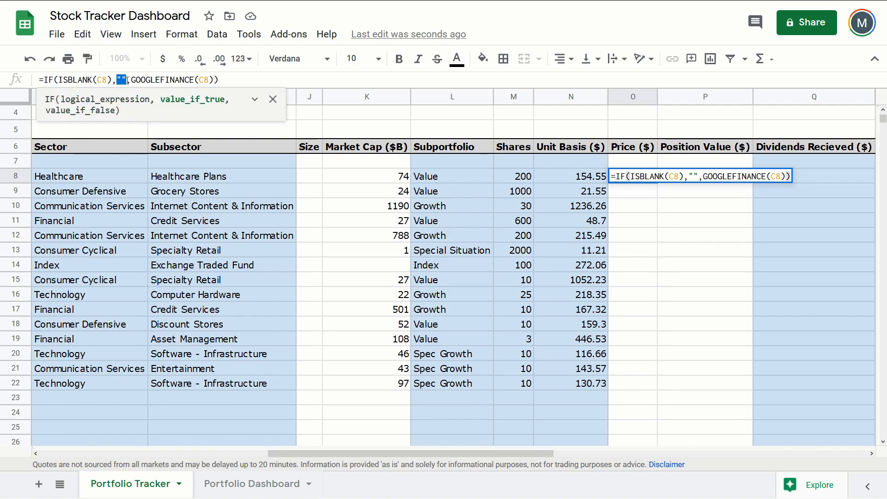
left_click_drag(132, 80, 213, 80)
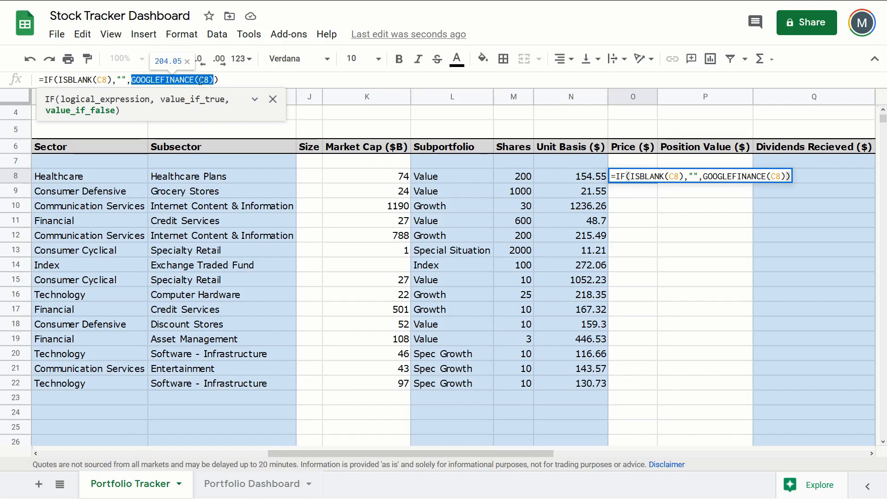
key("Escape")
left_click_drag(657, 183, 647, 412)
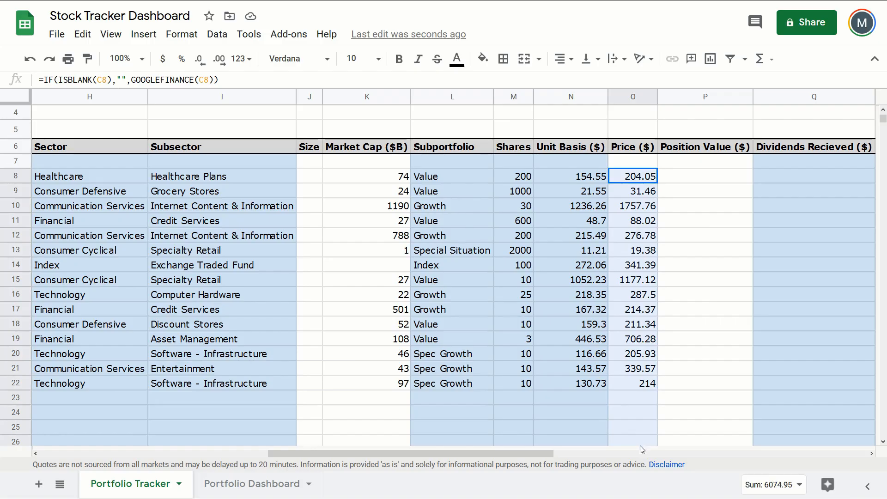
- Format the Price and Unit Basis columns to show two decimal places
left_click(222, 59)
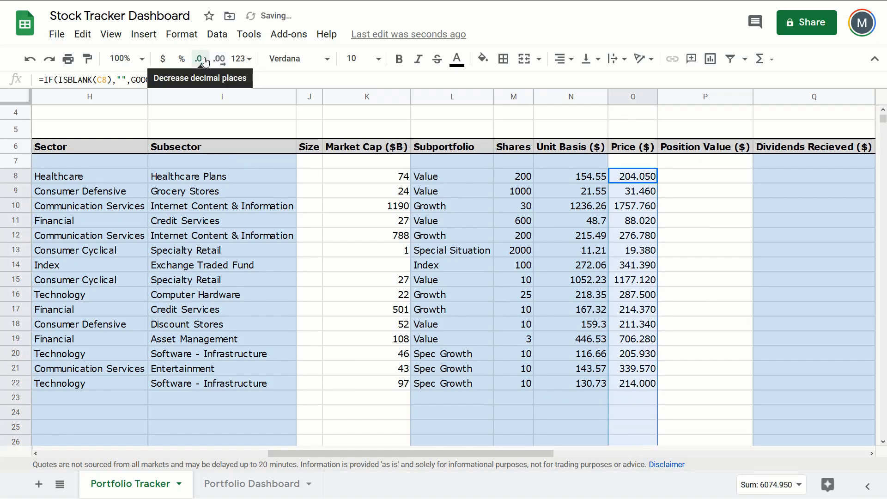
left_click(205, 61)
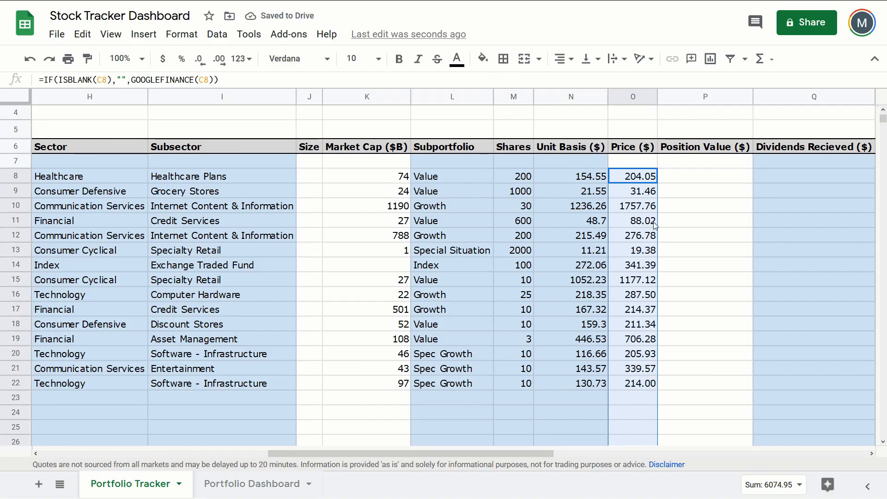
left_click_drag(571, 176, 571, 441)
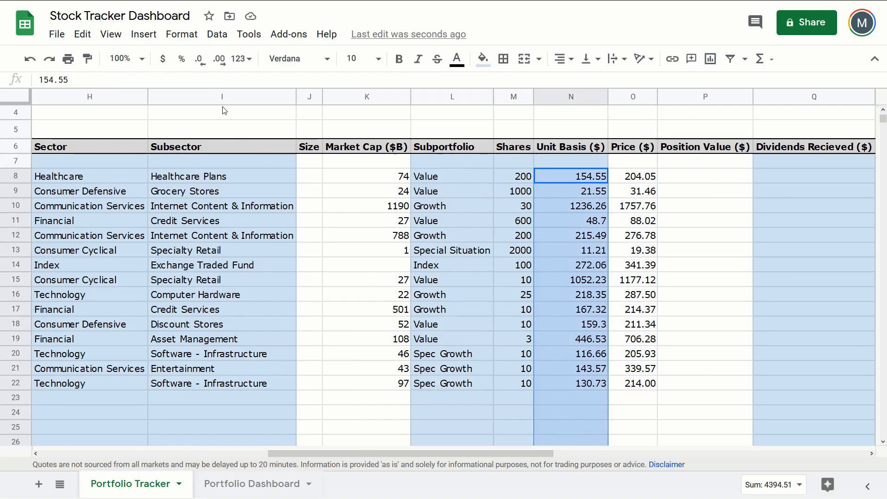
left_click(206, 62)
left_click(207, 61)
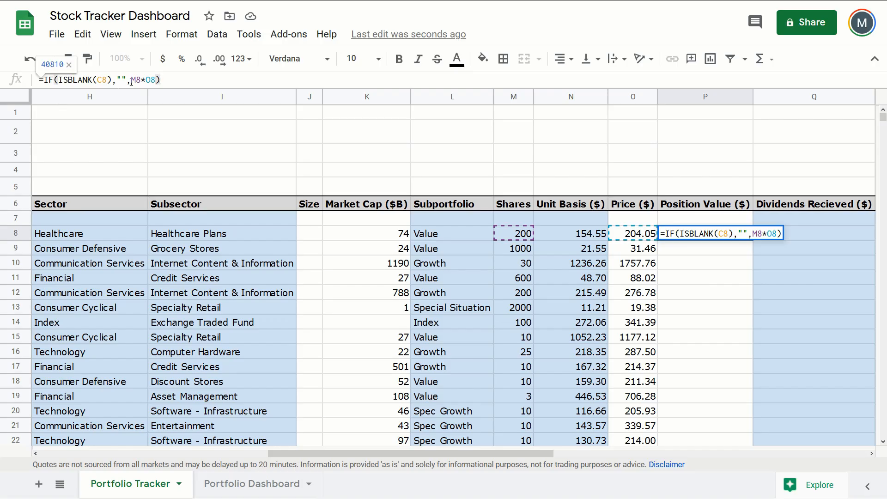
- Examine the Position Value formula =IF(ISBLANK(C8),"",M8*O8) in P8, including its blank check and its shares and price references
left_click_drag(132, 80, 60, 80)
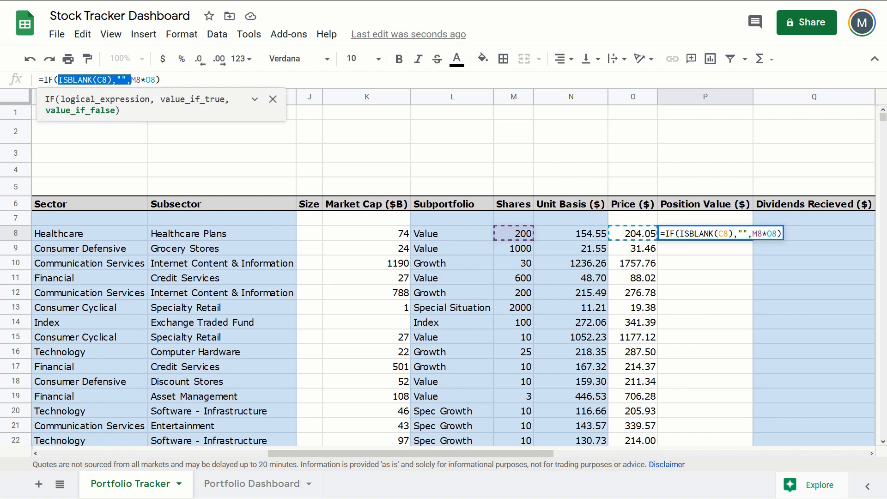
left_click(60, 81)
left_click_drag(132, 80, 142, 81)
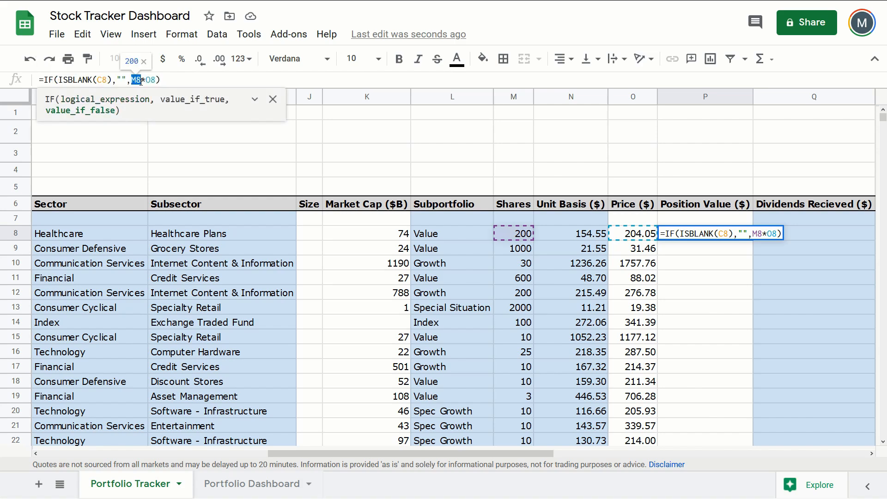
double_click(151, 81)
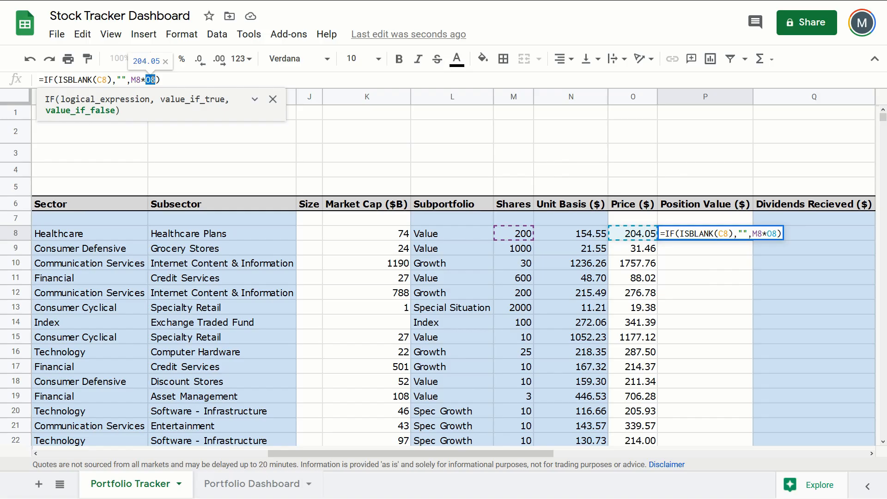
left_click(131, 81, "shift")
- Try the P8 formula without its blank check as =M8*O8, and undo the edit
left_click_drag(132, 81, 49, 81)
key("BackSpace")
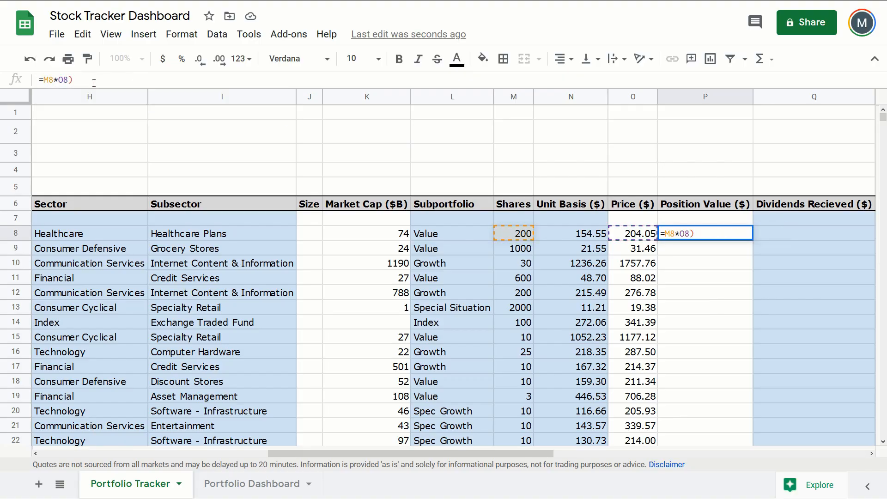
key("BackSpace")
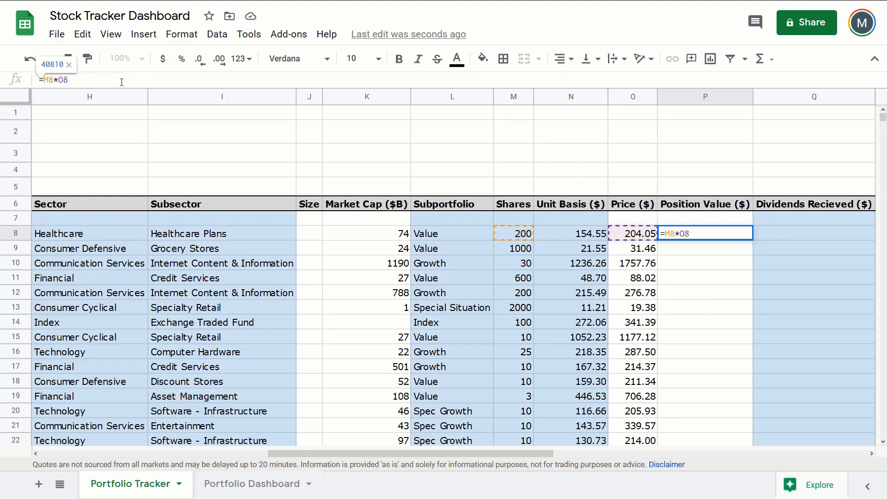
key("ctrl+z")
key("ctrl+z")
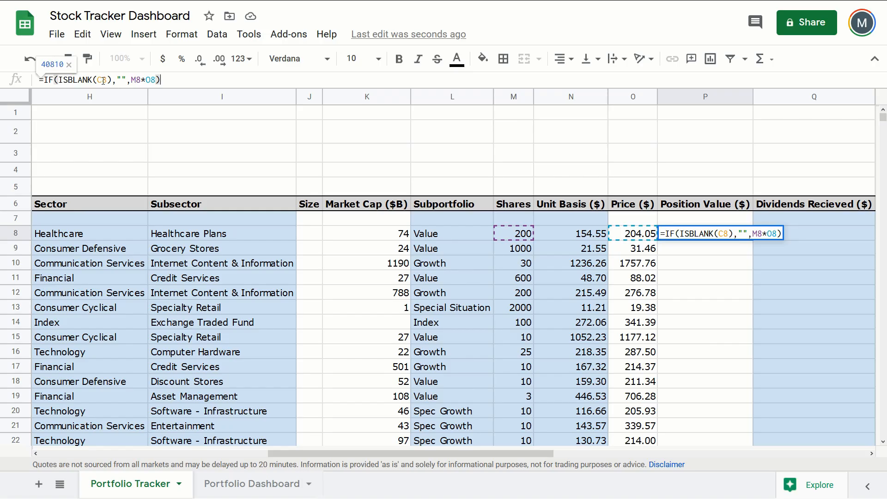
- Copy the P8 formula down the Position Value column and apply the Number format to the Unit Basis through Amount Paid columns
left_click_drag(753, 240, 735, 446)
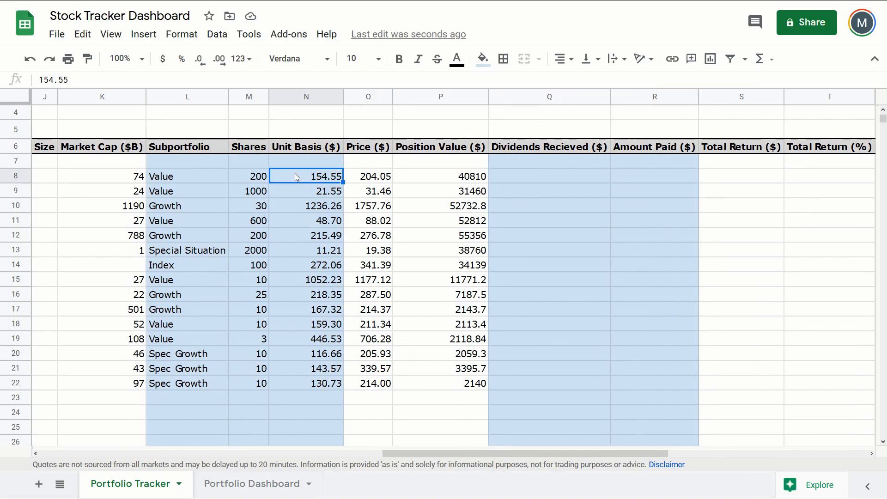
left_click_drag(295, 177, 668, 447)
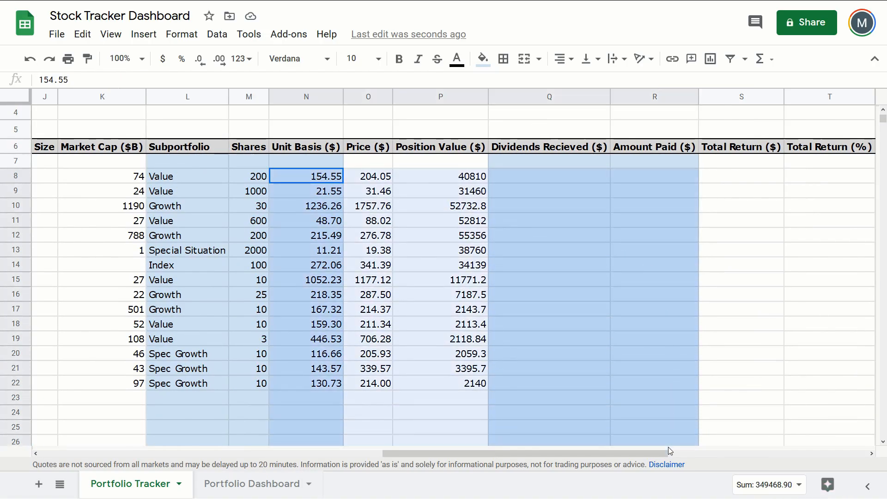
left_click(182, 34)
mouse_move(224, 97)
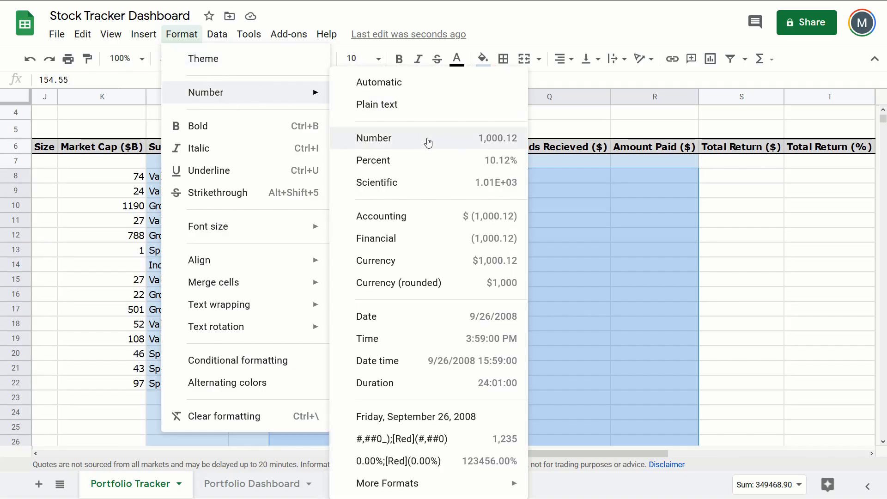
left_click(429, 140)
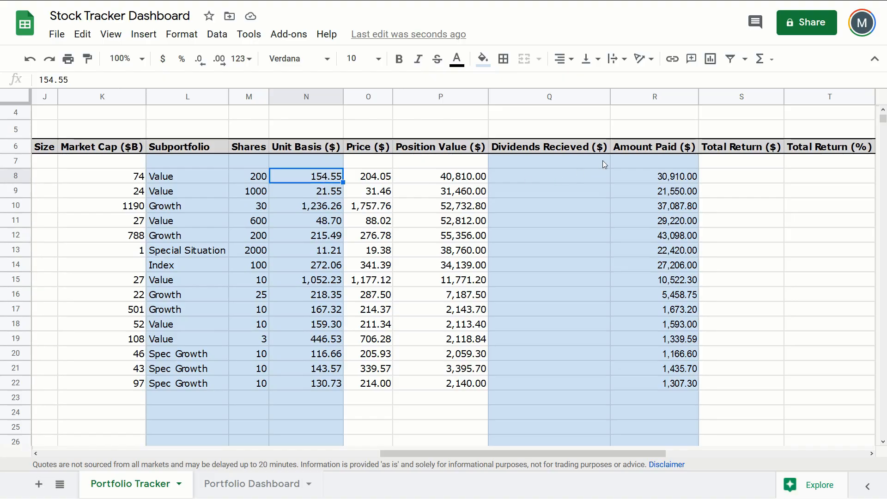
- Try to change the fill of the Amount Paid cells R7:R26 to white
left_click_drag(650, 163, 661, 407)
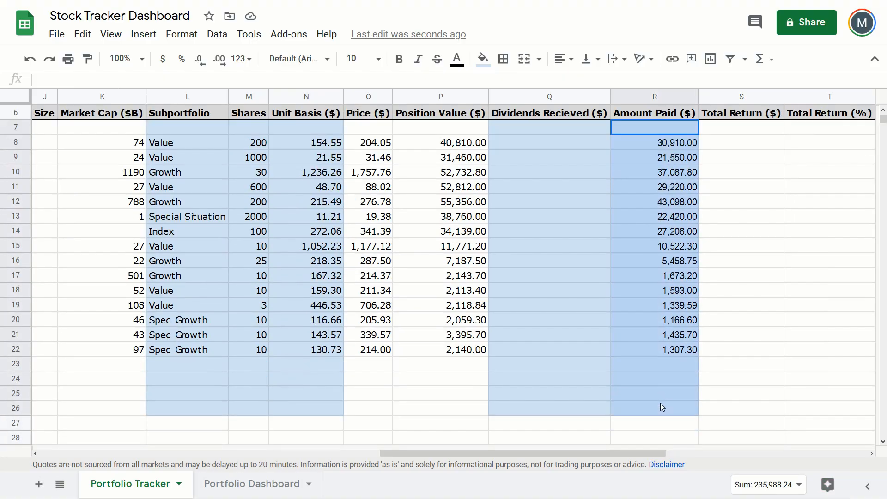
left_click(483, 59)
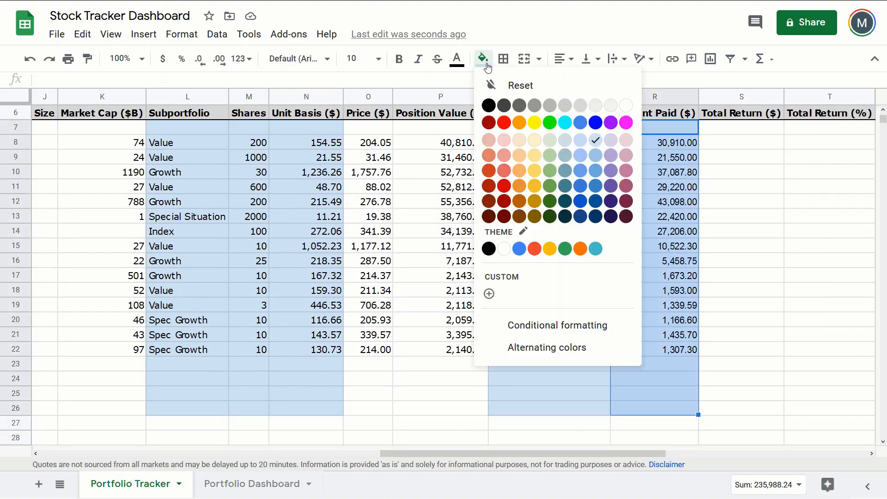
left_click(626, 107)
left_click(741, 176)
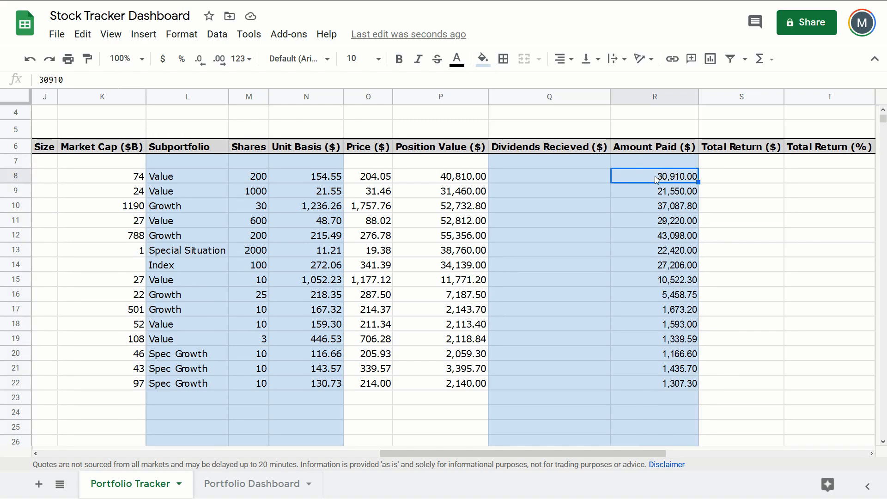
- Enter =IF(ISBLANK(C8),"",R8/M8) in the Unit Basis cell N8 and copy it down the column past the last holding
left_click(340, 181)
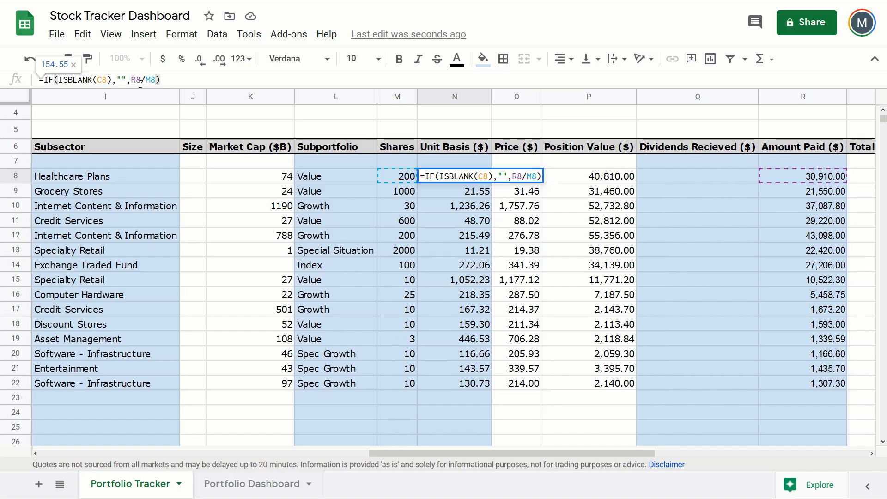
left_click_drag(131, 80, 157, 80)
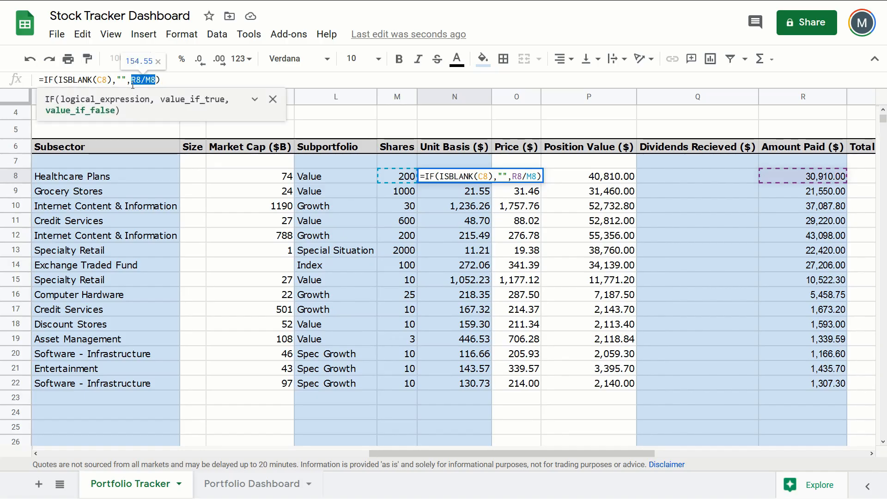
left_click(158, 80)
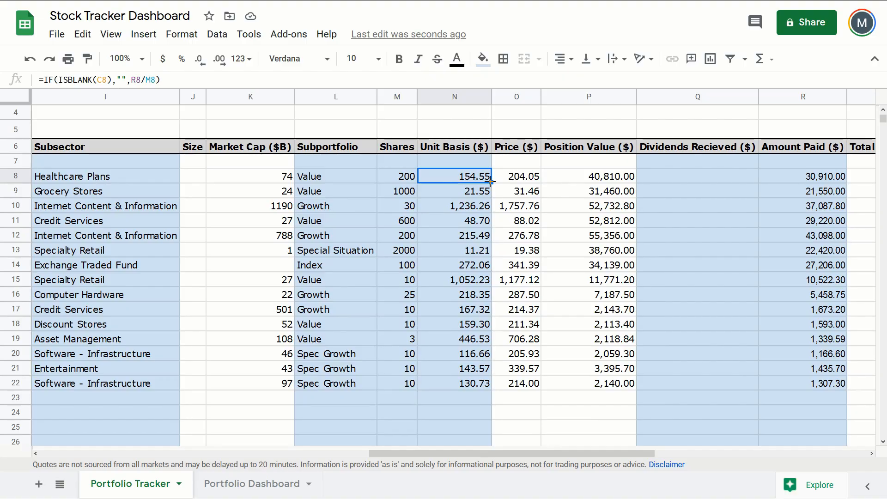
left_click_drag(491, 182, 475, 442)
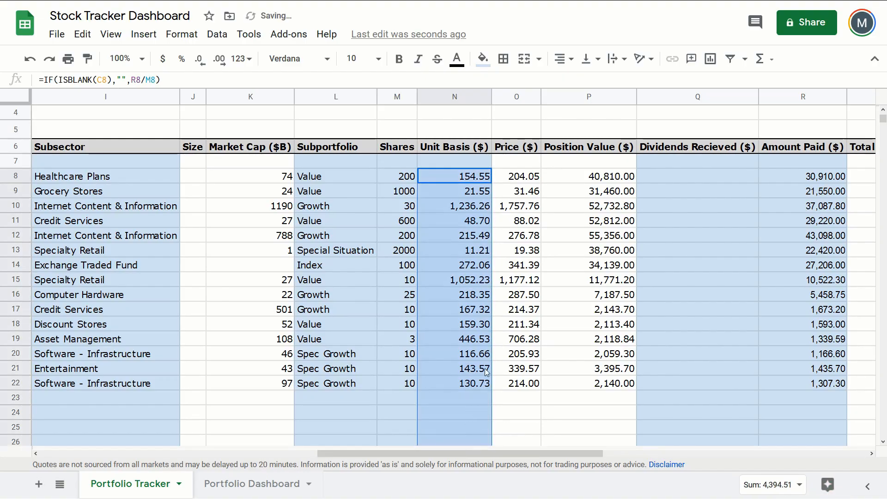
- Reset the fill color of the Unit Basis cells N7:N27 to remove the blue input marking
left_click_drag(474, 162, 464, 444)
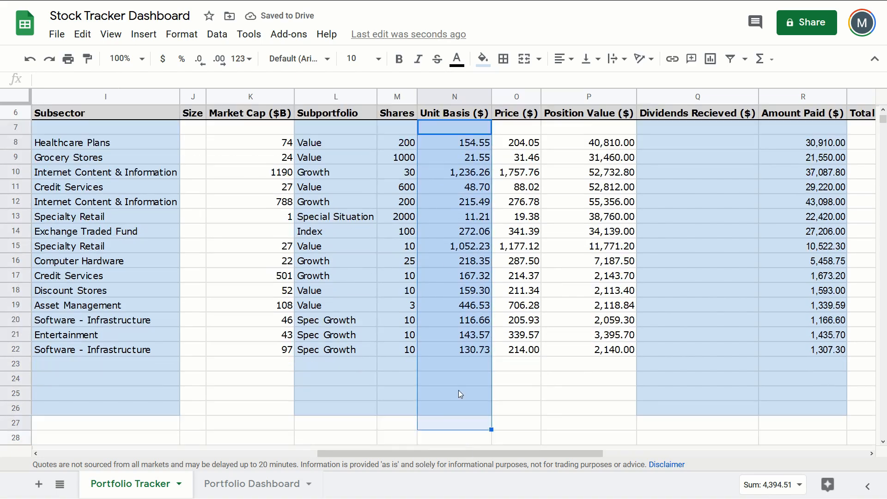
left_click(483, 58)
left_click(518, 84)
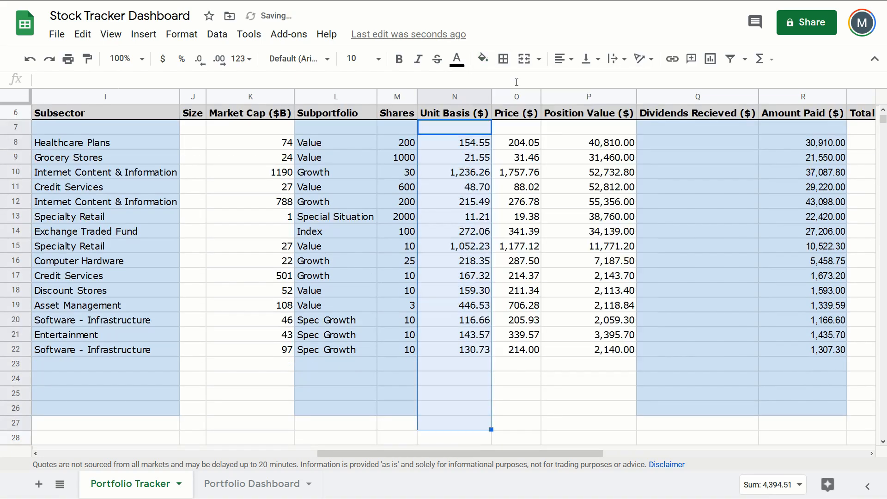
scroll(490, 201, "up", 1)
left_click(489, 199)
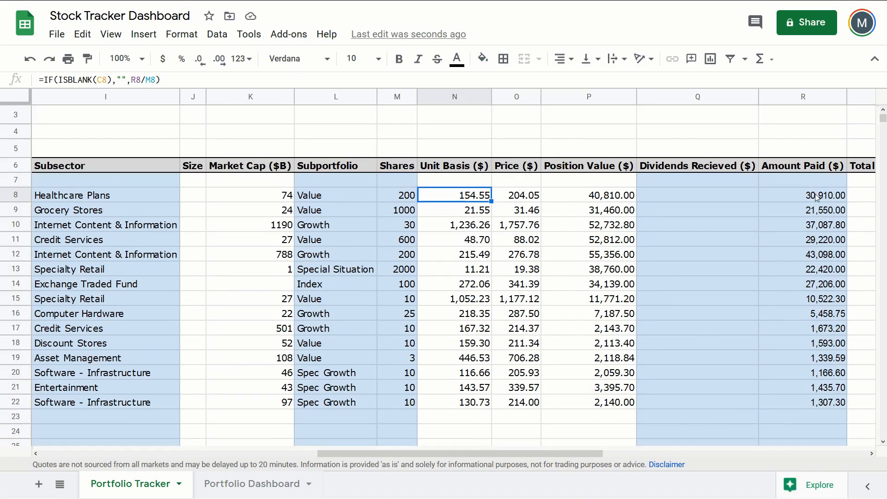
left_click(839, 199)
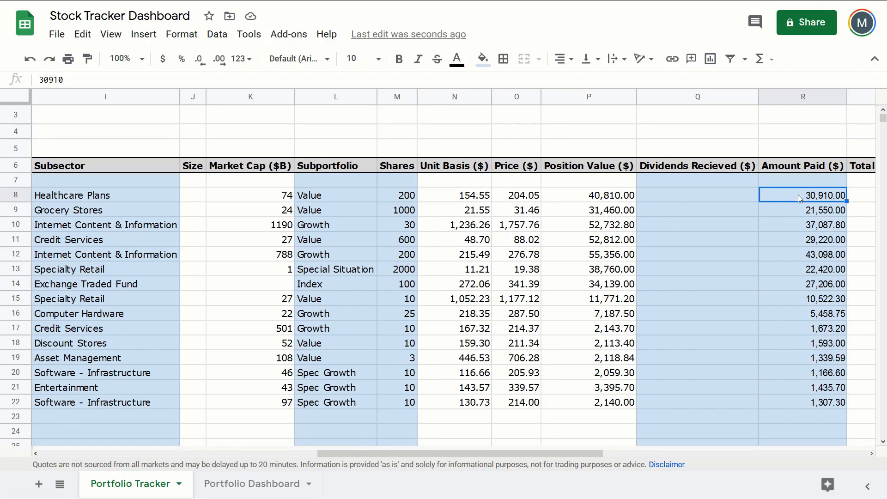
left_click(465, 197)
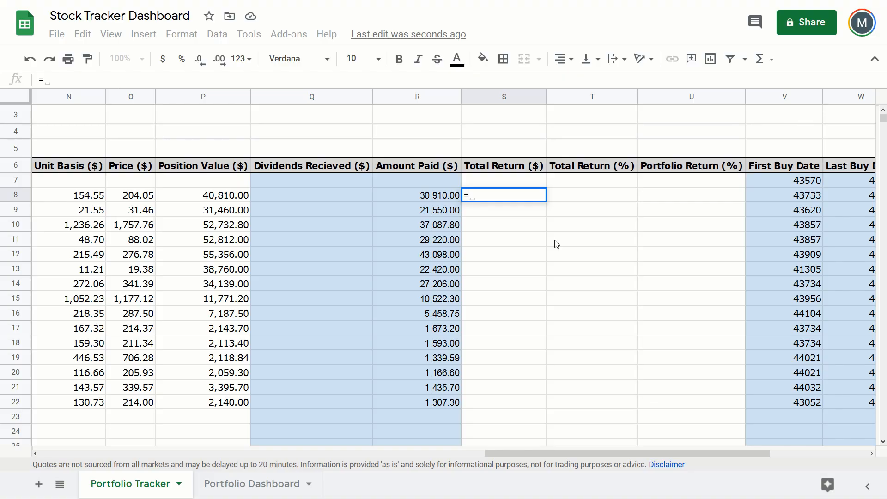
- Enter =P8-R8 in the Total Return ($) cell S8 and =S8/R8 in the Total Return (%) cell T8, copying both down through row 22
type("P8-R8")
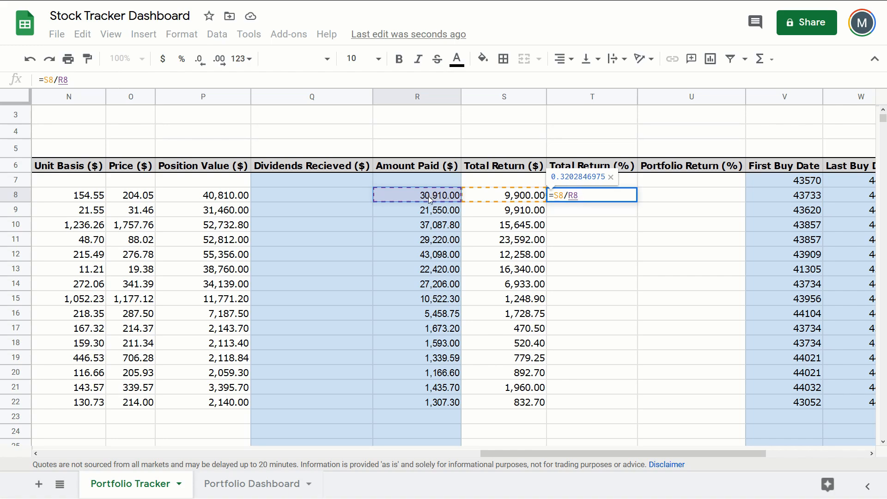
key("Return")
left_click(601, 196)
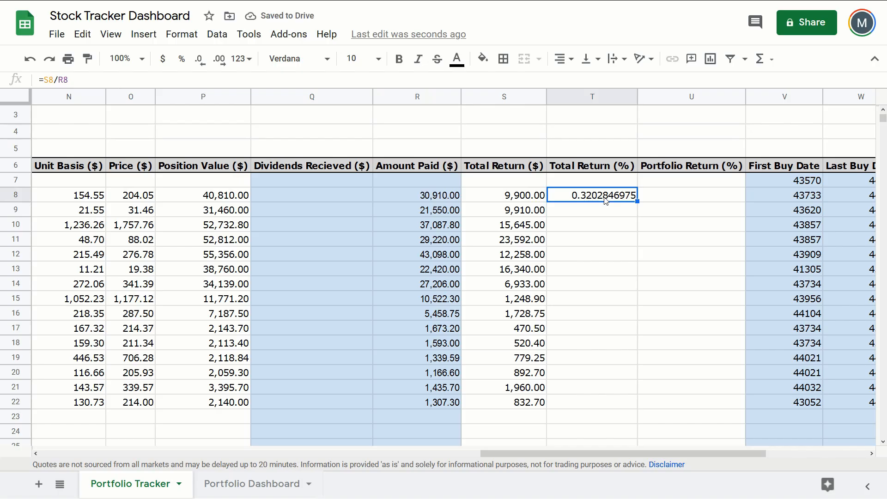
double_click(637, 201)
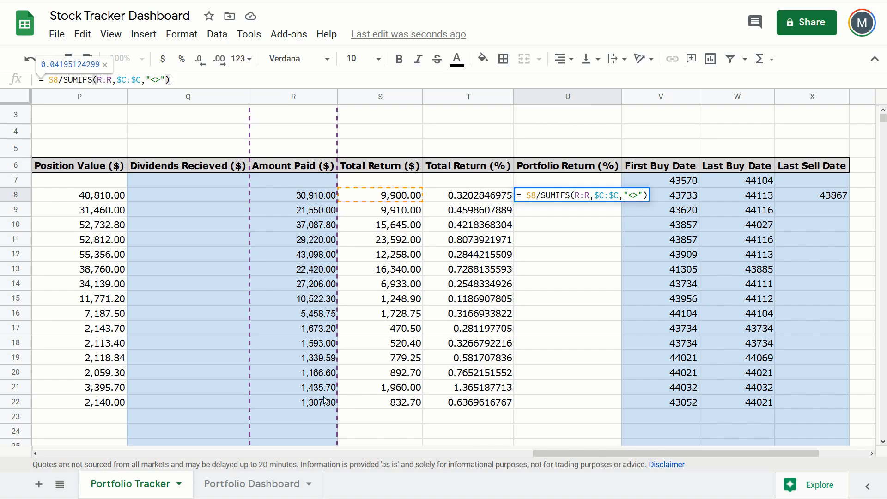
- Enter = S8/SUMIFS(R:R,$C:$C,"<>") in the Portfolio Return cell U8, checking its criteria range against the Symbol column
left_click_drag(578, 453, 84, 452)
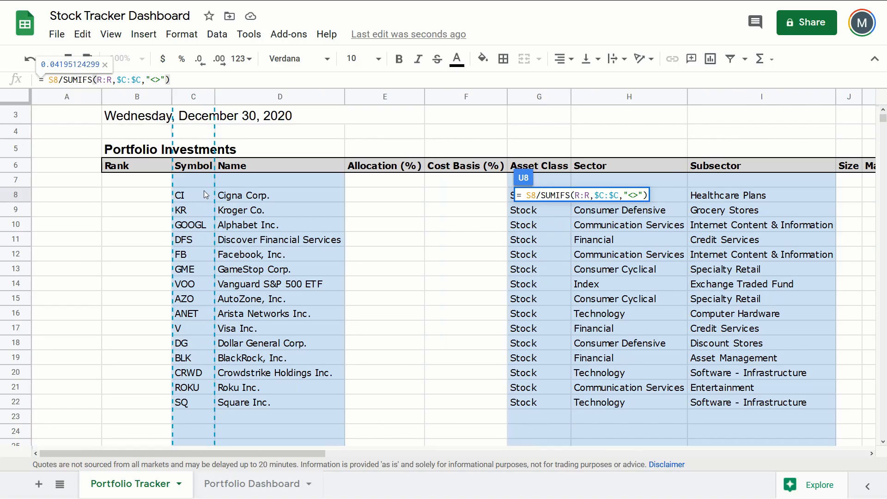
key("ctrl+Return")
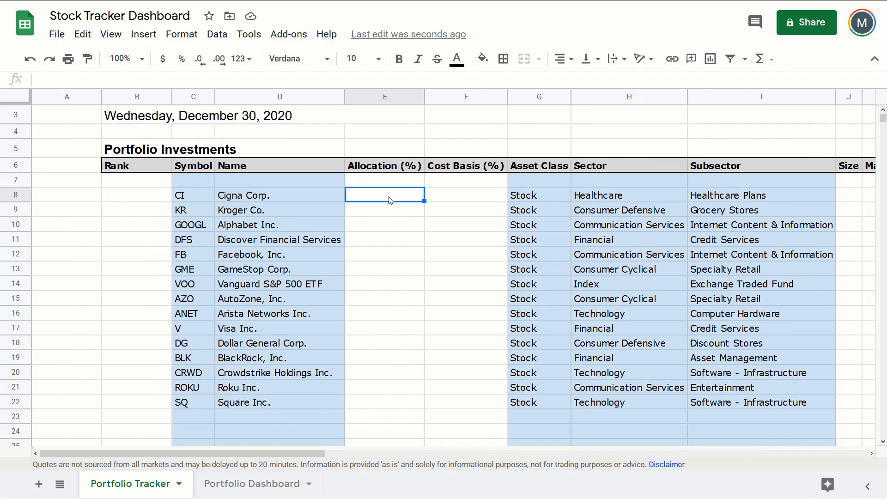
- Enter =IFERROR(IF(OR(P8=0,ISBLANK(C8)),"",P8/SUMIFS(P:P,$C:$C,"<>")),"") in the Allocation cell E8
left_click_drag(400, 180, 409, 418)
left_click_drag(473, 181, 472, 405)
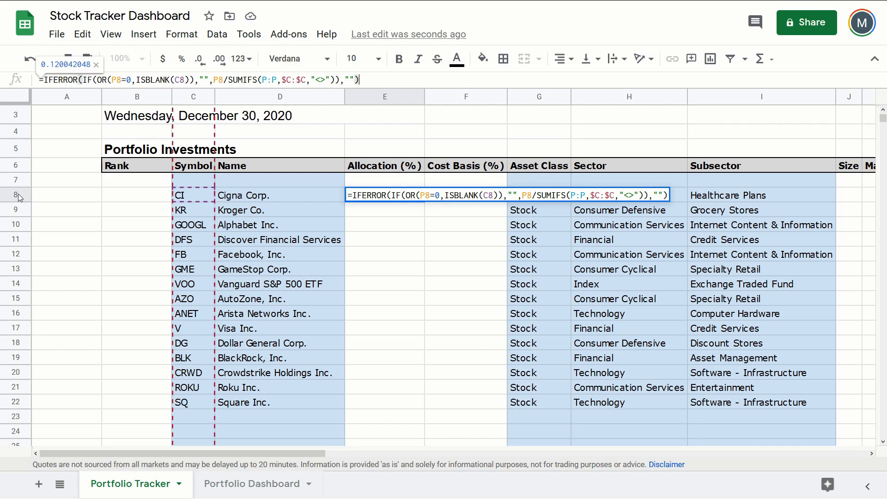
- Examine the Allocation formula in E8, covering its P8=0 and ISBLANK(C8) tests, the empty result and the P8/SUMIFS calculation with its source cells
left_click(152, 81)
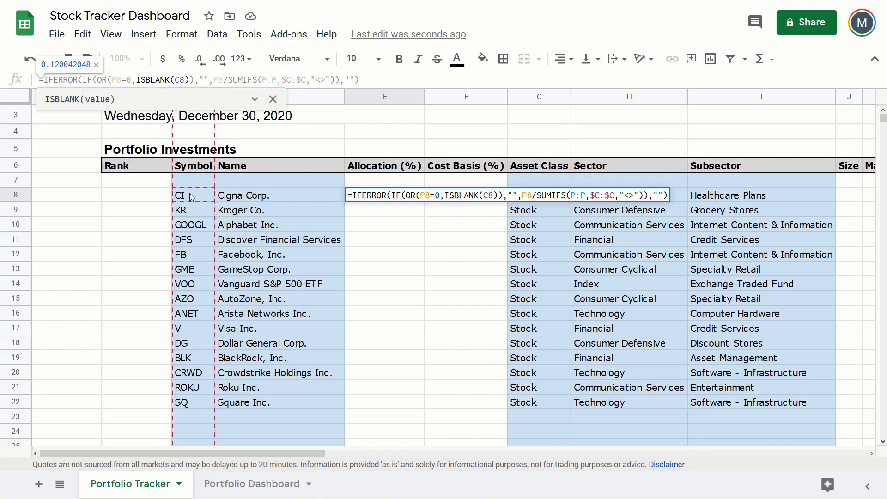
key("Left")
key("Left")
key("Left")
key("Left")
key("Left")
key("Left")
key("Left")
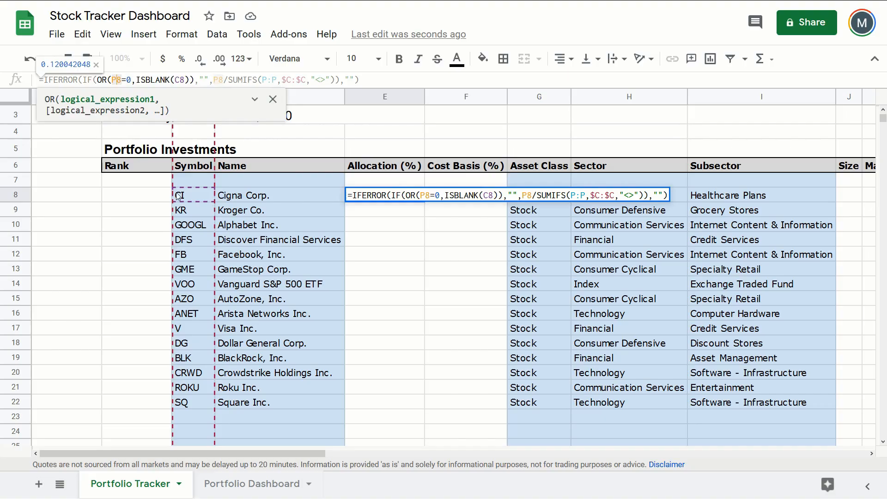
left_click_drag(271, 454, 523, 455)
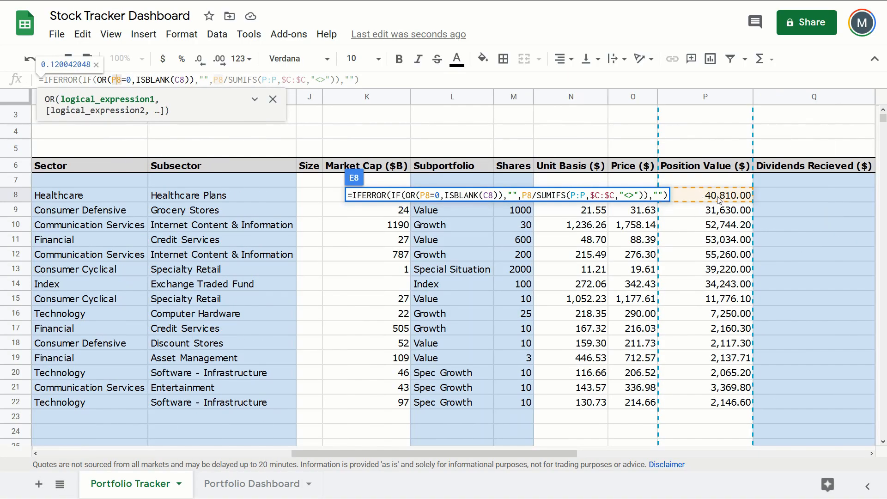
double_click(204, 79)
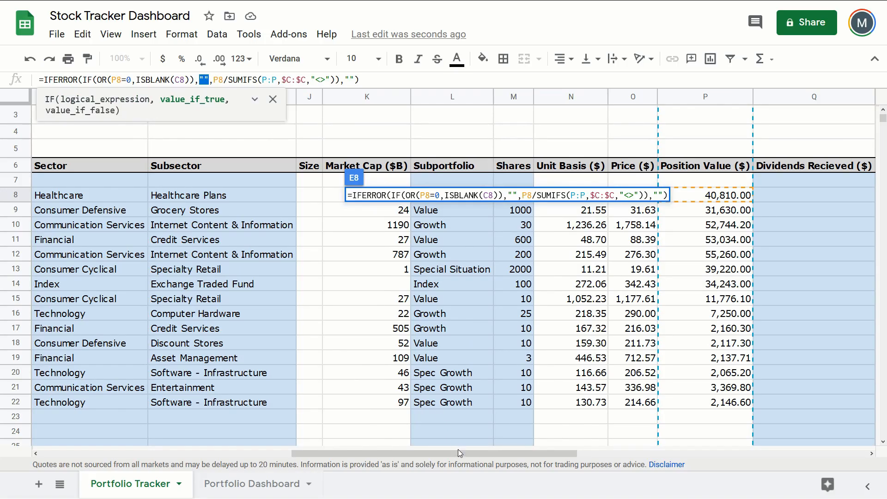
double_click(216, 79)
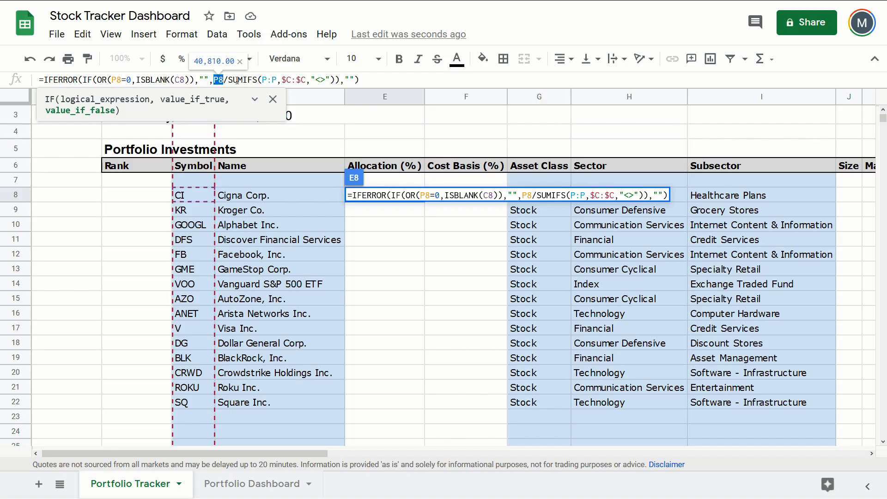
left_click_drag(228, 79, 335, 82)
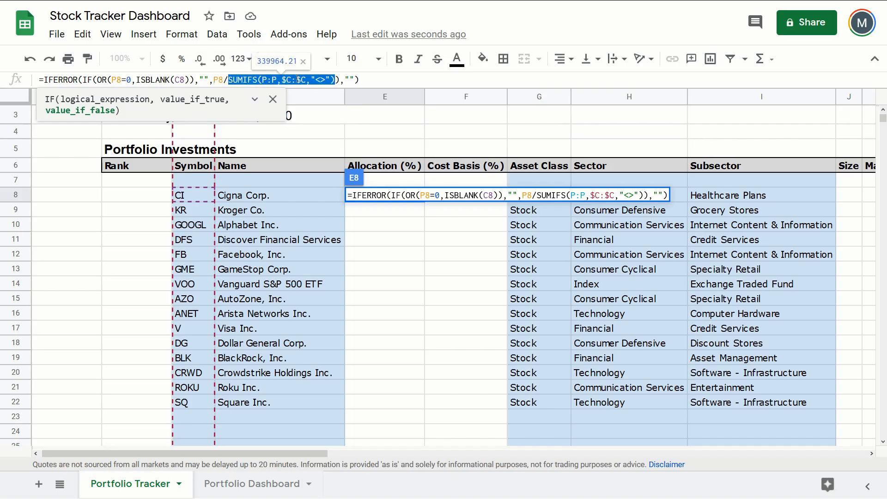
- Copy the Allocation formula from E8 down through row 22
key("Escape")
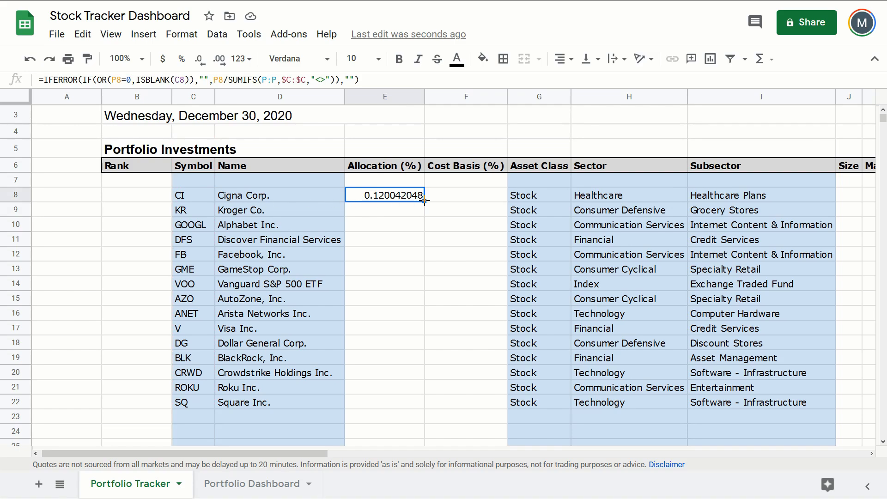
left_click_drag(425, 200, 428, 403)
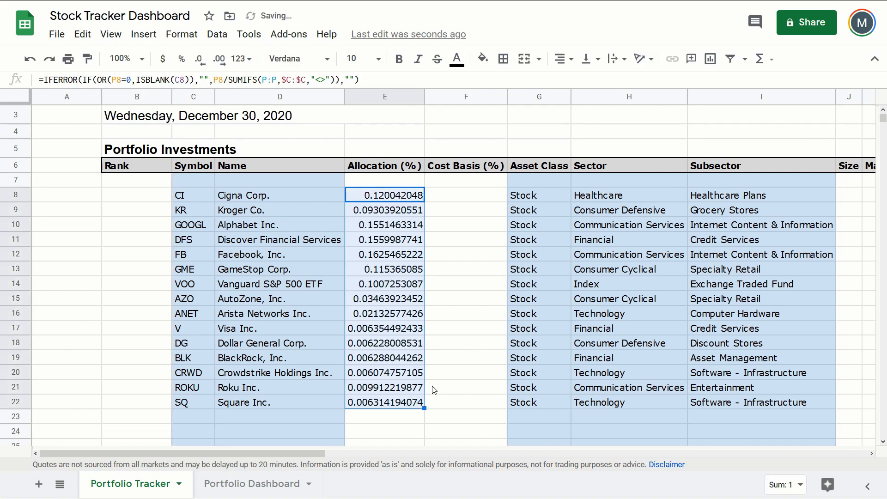
left_click(404, 200)
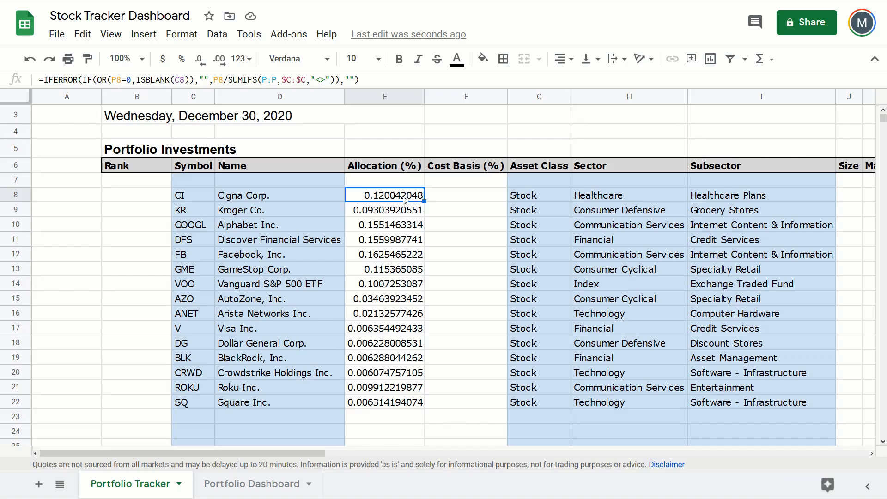
- Enter =IFERROR(IF(OR(R8=0,ISBLANK(C8)),"",R8/SUMIFS(R:R,$C:$C,"<>")),"") in the Cost Basis (%) cell F8 and copy it down through row 22
left_click(468, 198)
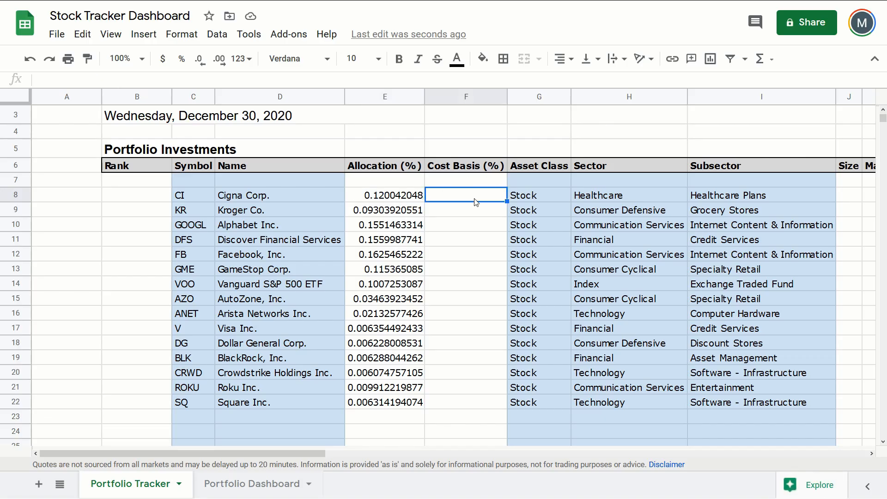
left_click(403, 80)
type("=IFERROR(IF(OR(R8=0,ISBLANK(C8)),\"\",R8/SUMIFS(R:R,$C:$C,\"<>\")),\"\")")
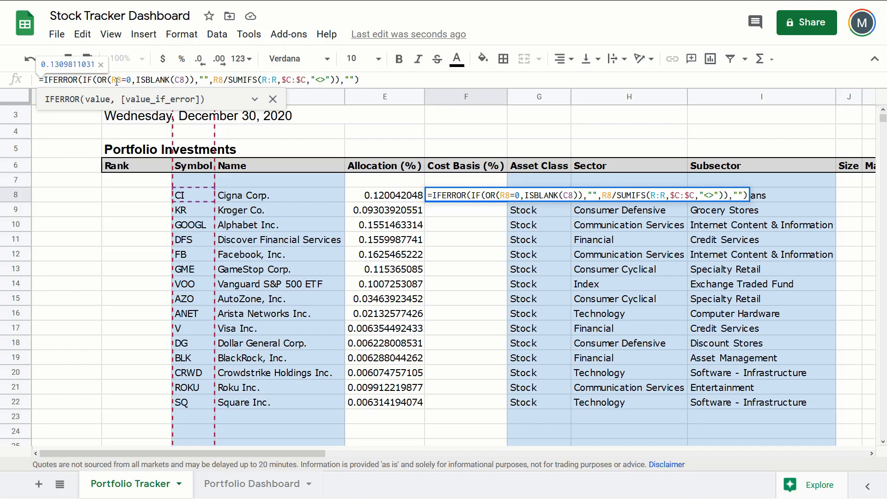
left_click_drag(507, 202, 494, 398)
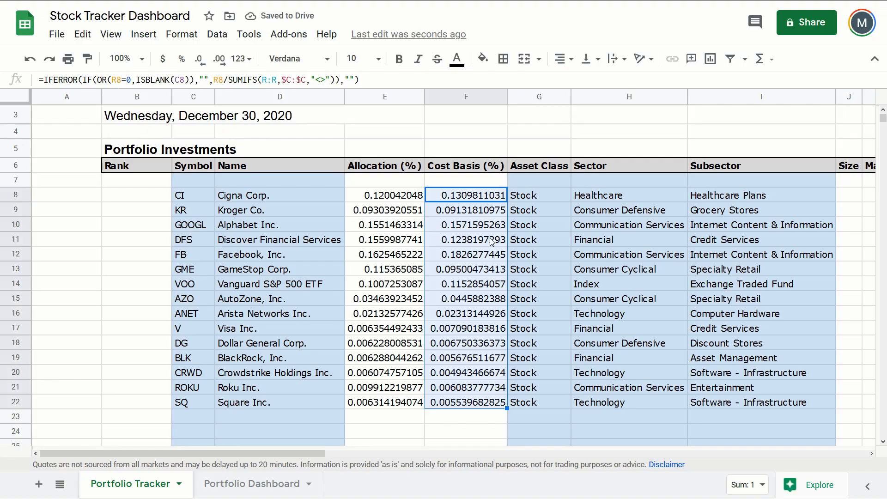
left_click(461, 200)
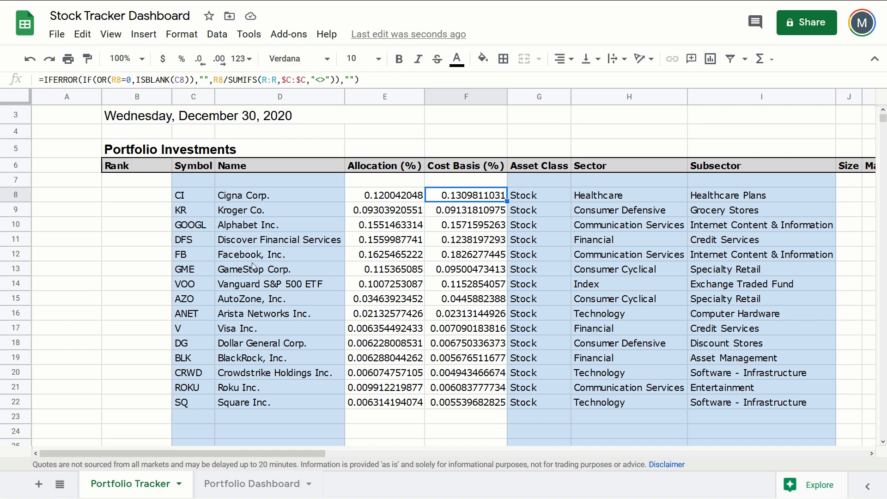
- Review the Allocation (%) and Cost Basis (%) columns through row 22 for all holdings
key("Down")
key("Down")
key("Down")
key("Down")
left_click(383, 165)
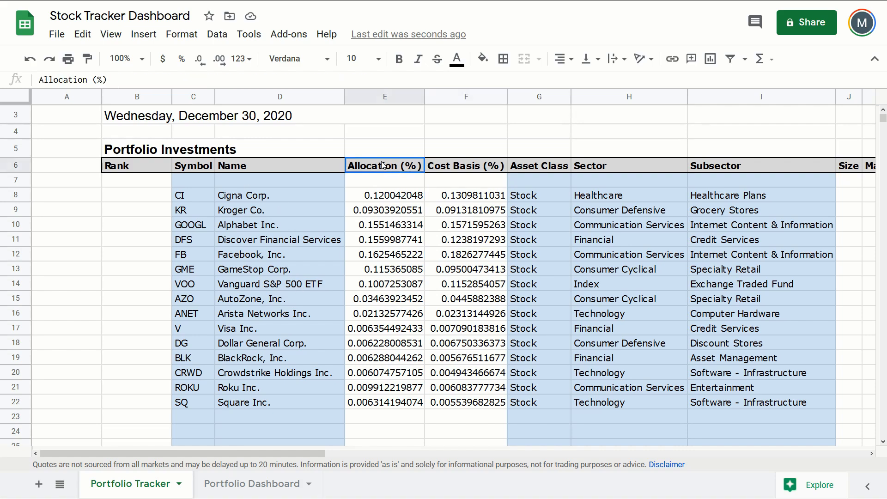
left_click_drag(383, 165, 399, 409)
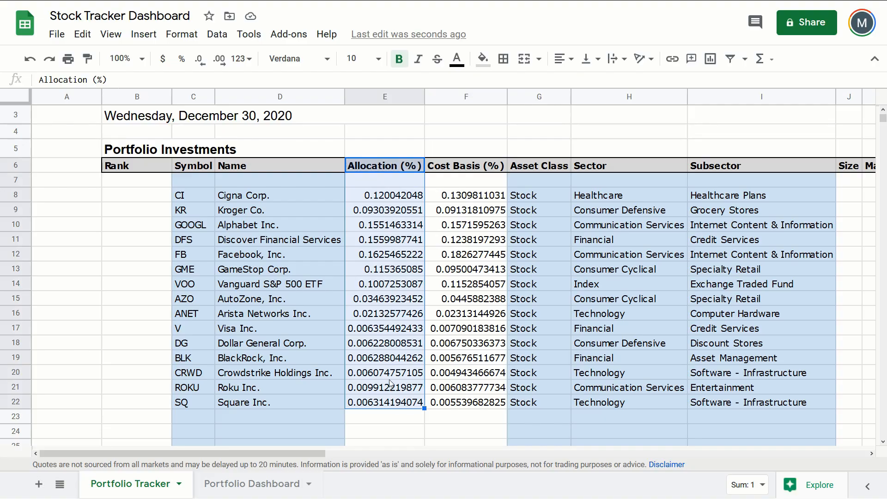
left_click_drag(466, 195, 470, 404)
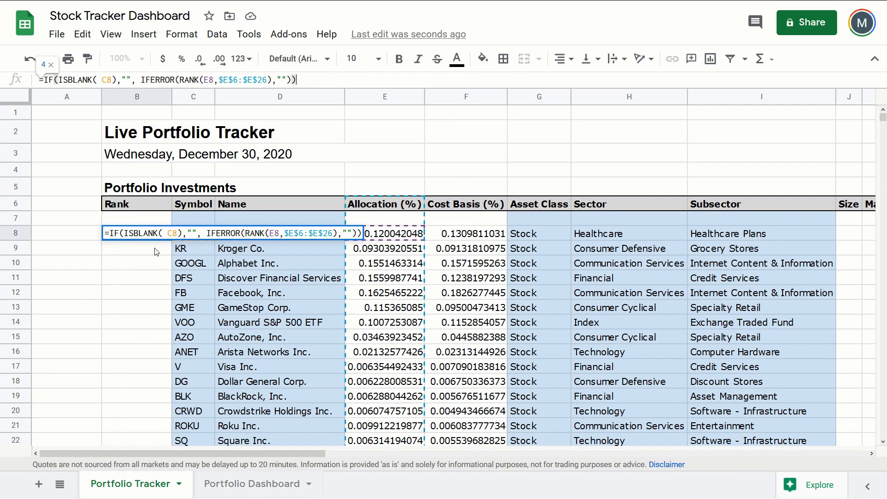
- Examine the Rank formula in B8, checking its ISBLANK( C8) test, the ranked value E8 and the $E$6:$E$26 data range
left_click(305, 80)
left_click_drag(117, 82, 59, 81)
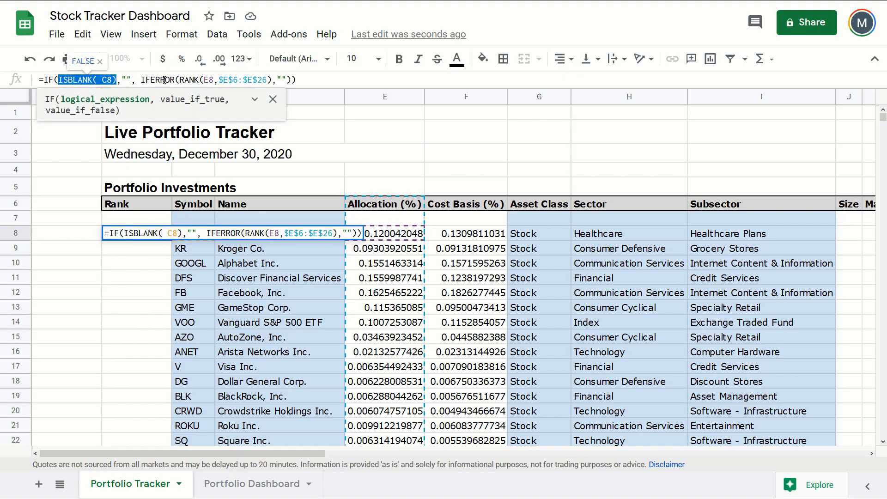
left_click(180, 80)
left_click_drag(179, 81, 272, 81)
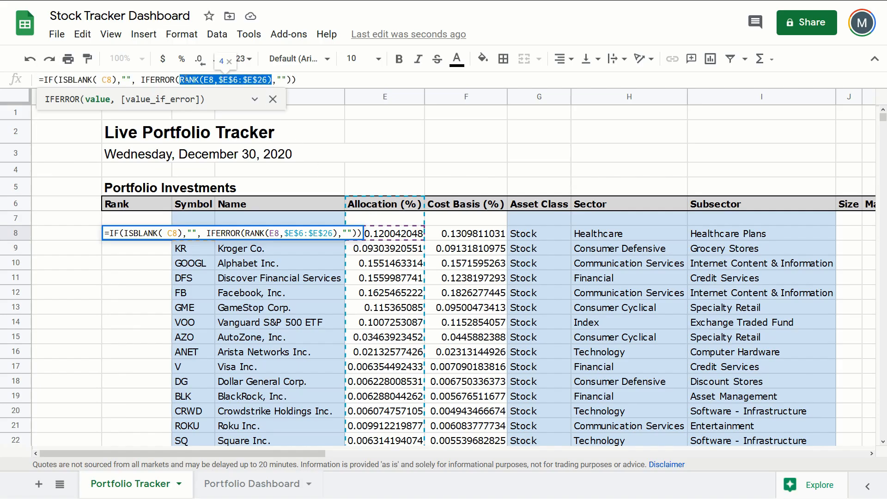
left_click(216, 81)
double_click(211, 79)
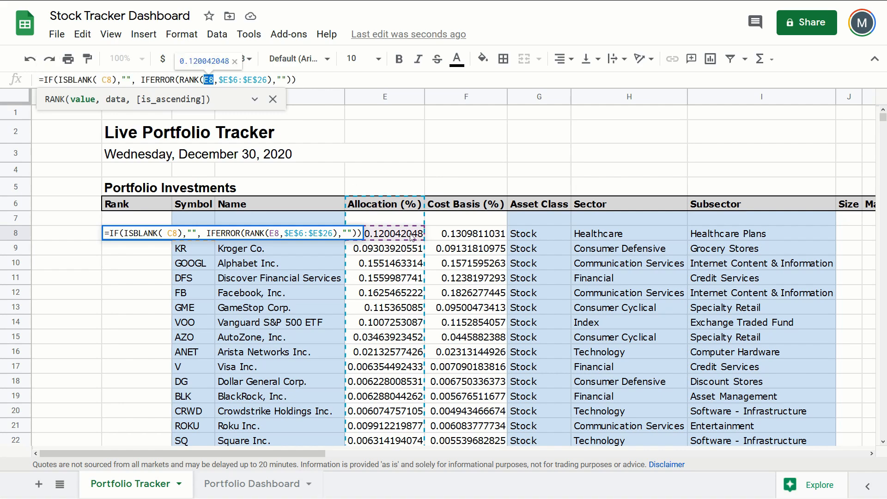
double_click(245, 80)
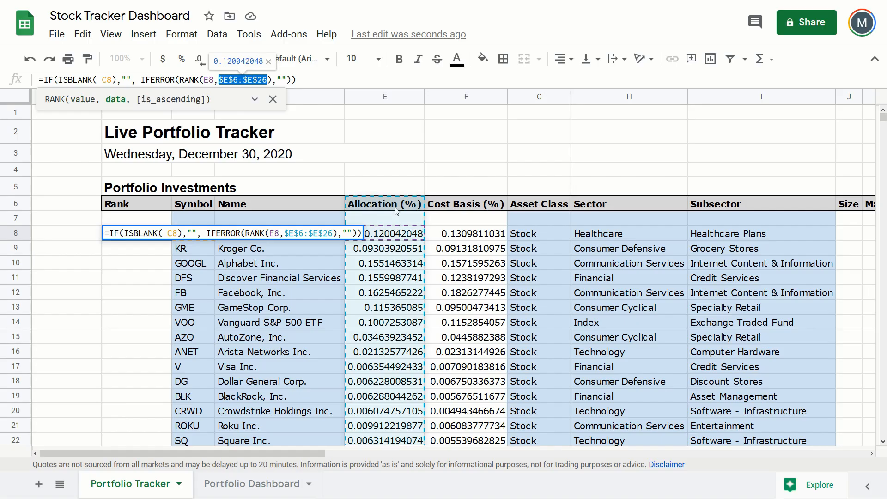
scroll(396, 211, "down", 3)
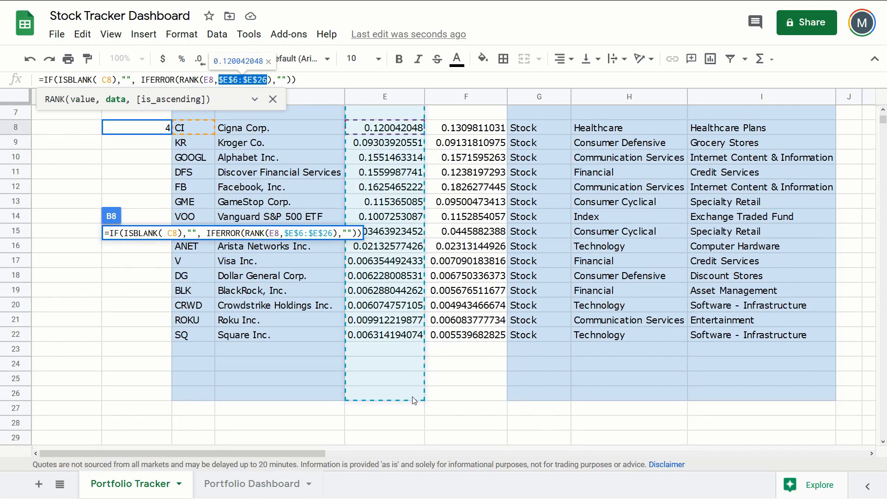
scroll(396, 222, "up", 3)
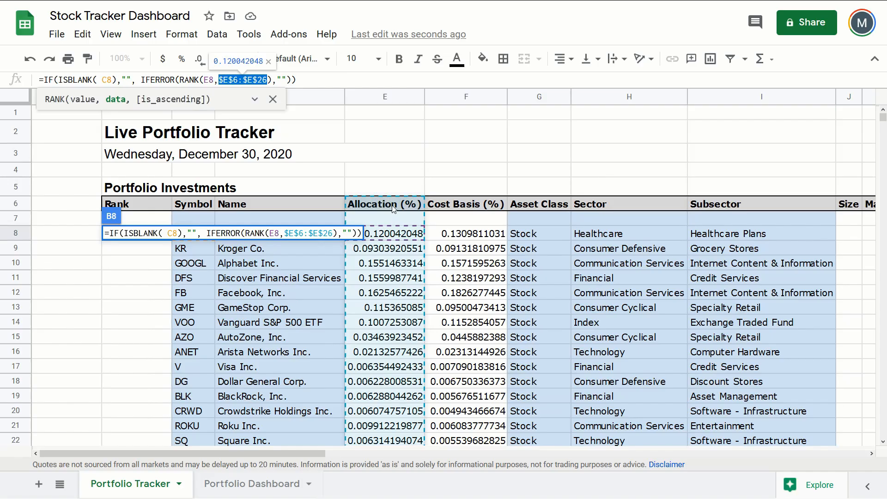
scroll(396, 229, "down", 3)
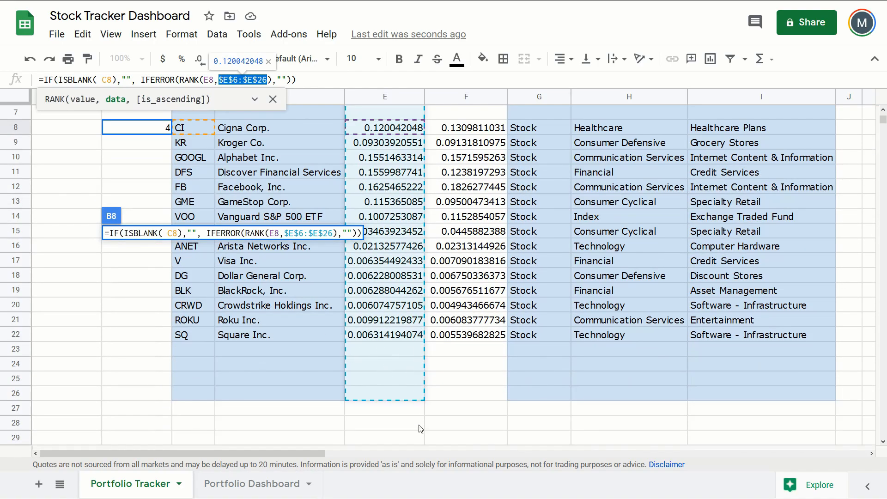
scroll(356, 162, "up", 3)
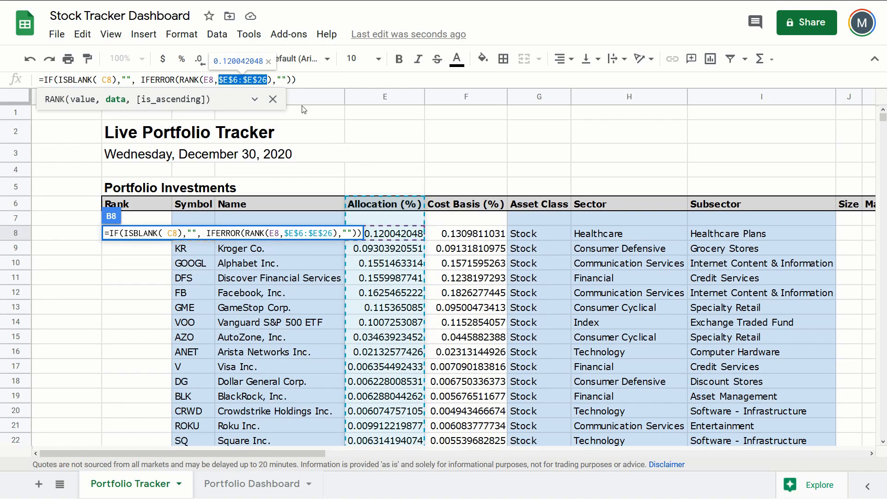
- Try extending the RANK data range in the Rank formula of B8 to $E$6:$E$33
left_click(269, 80)
key("BackSpace")
key("BackSpace")
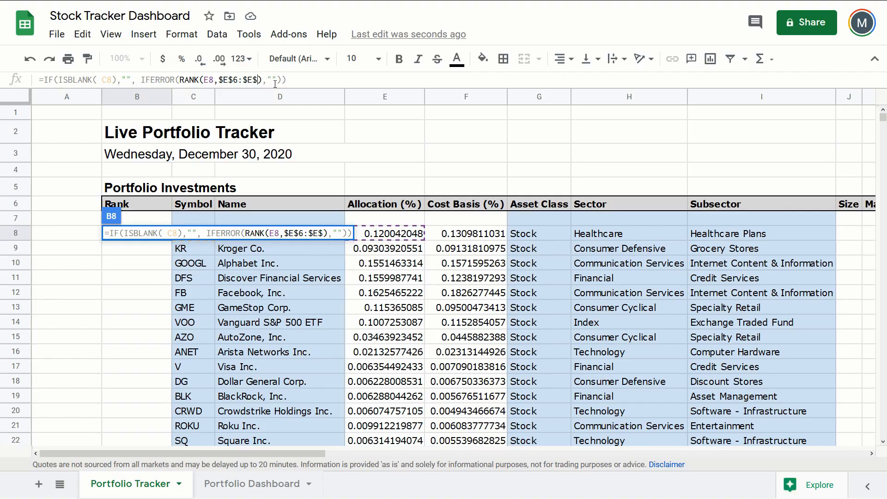
type("33")
scroll(408, 226, "down", 5)
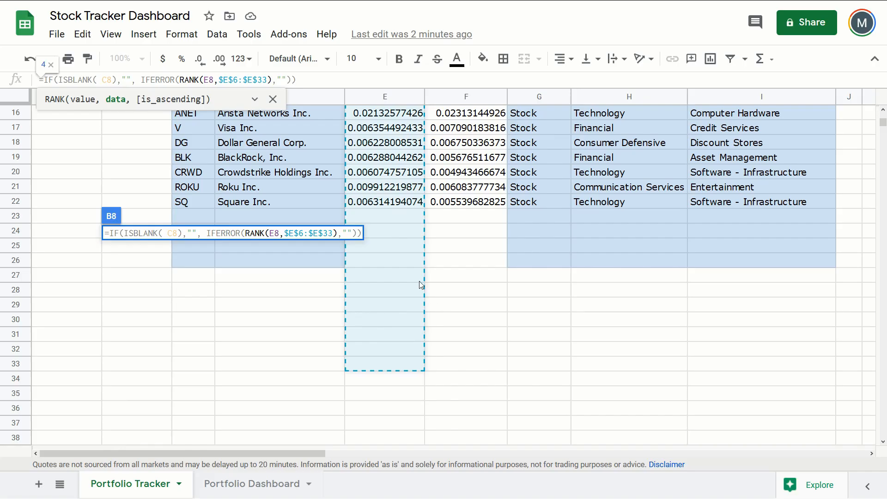
- Set the RANK data range in B8 to $E$6:$E$26 and commit the Rank formula
key("BackSpace")
key("BackSpace")
type("26")
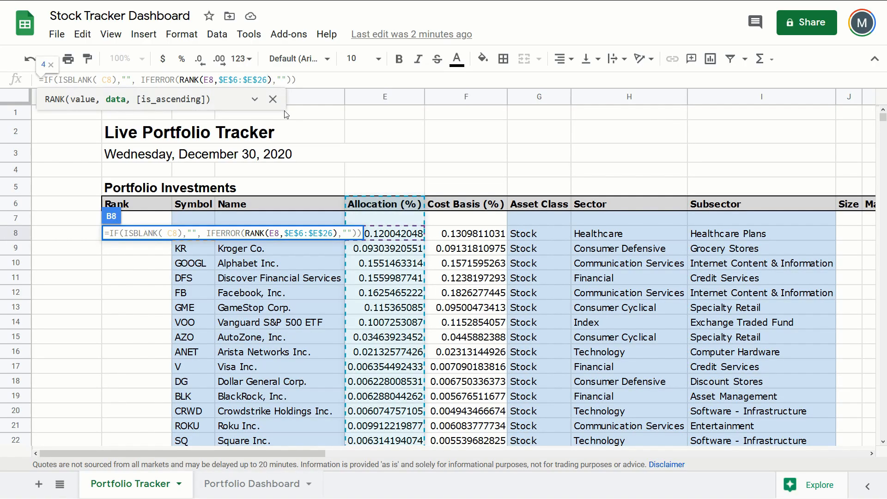
key("Return")
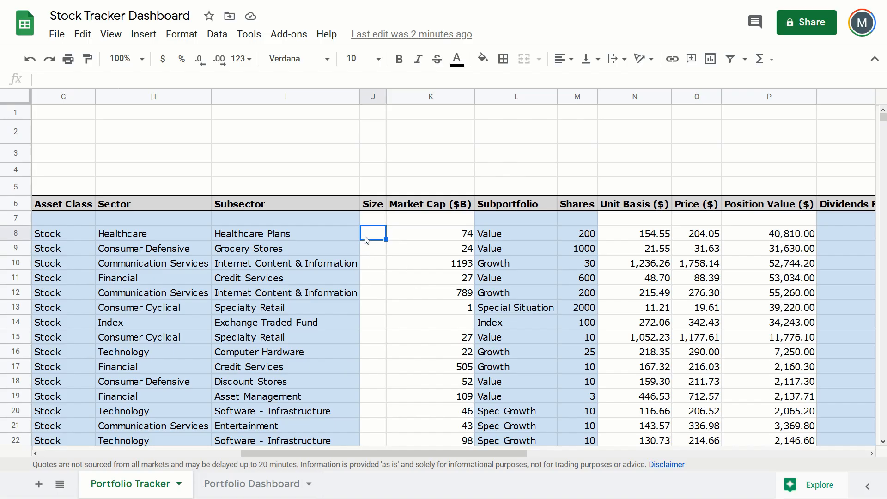
- Add a new sheet named Lookup Tables and select cell B2 for the size table
left_click(38, 484)
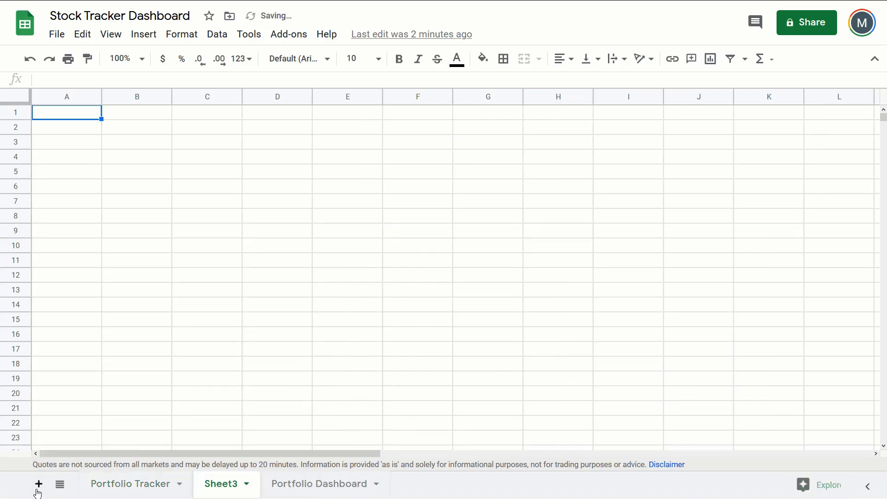
double_click(225, 485)
type("Lookup")
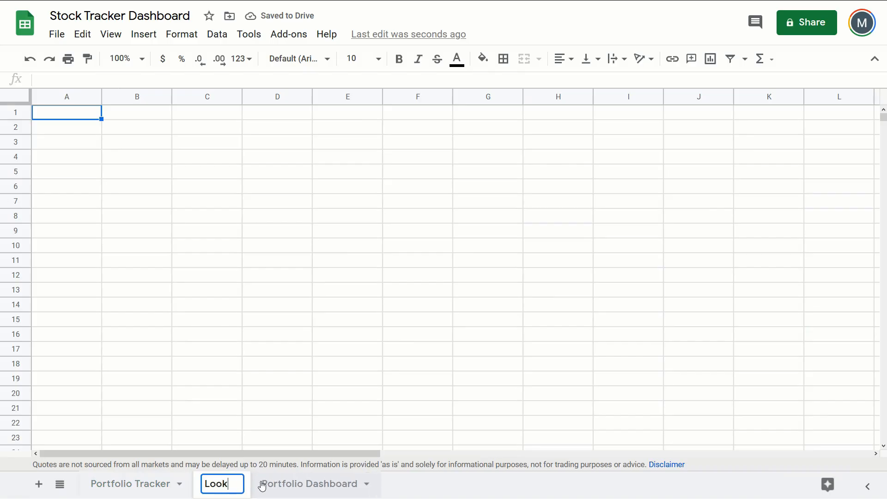
type(" Tables")
left_click(136, 127)
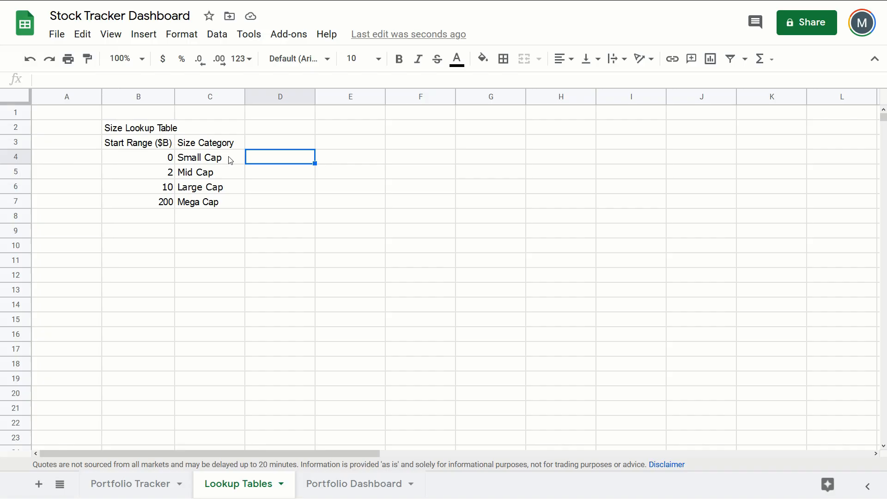
- Review the Size Lookup Table, matching each Start Range ($B) value with its Size Category
left_click_drag(229, 157, 224, 203)
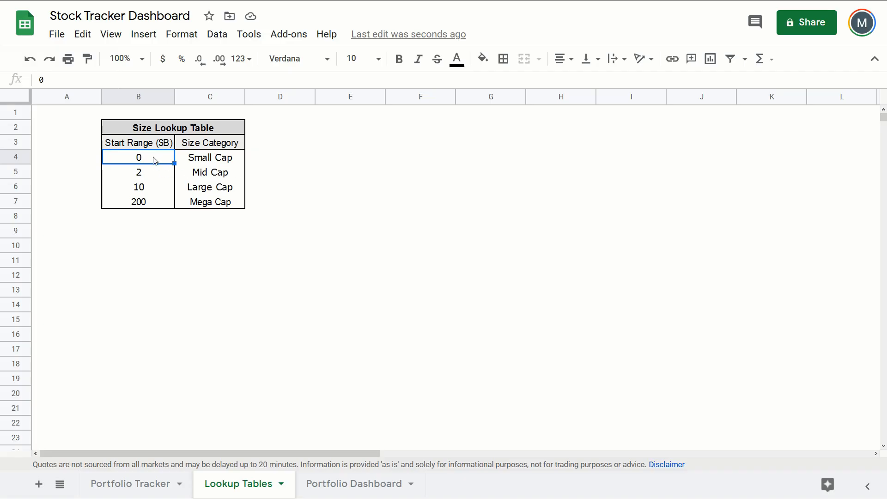
left_click(154, 175)
left_click(211, 161)
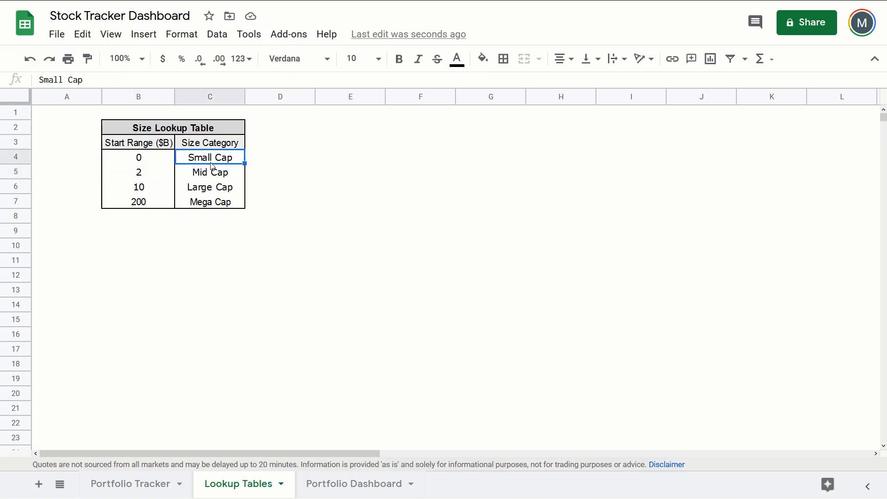
left_click(155, 174)
left_click(152, 185)
left_click(195, 174)
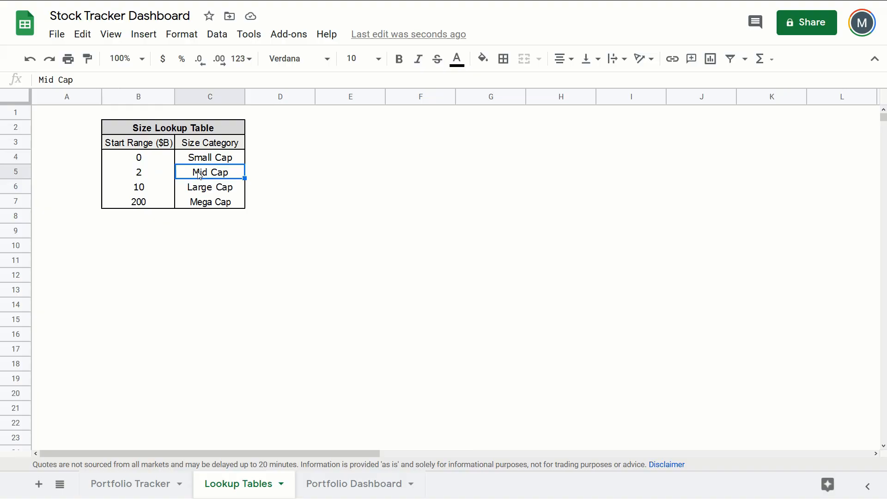
left_click(159, 191)
left_click(192, 190)
left_click(165, 203)
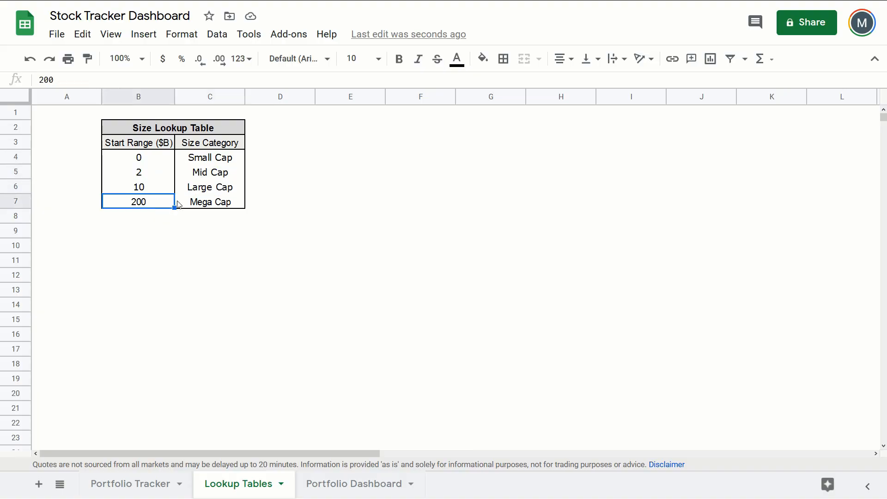
- Examine the VLOOKUP formula in Size cell J8, comparing search key K8, range 'Lookup Tables'!$B$4:$C$7 and index 2 with the Size Lookup Table
left_click(212, 202)
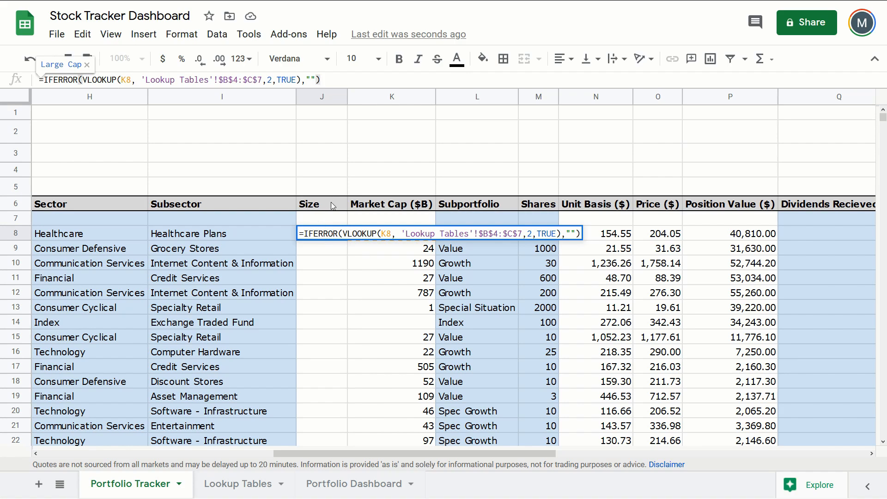
double_click(113, 80)
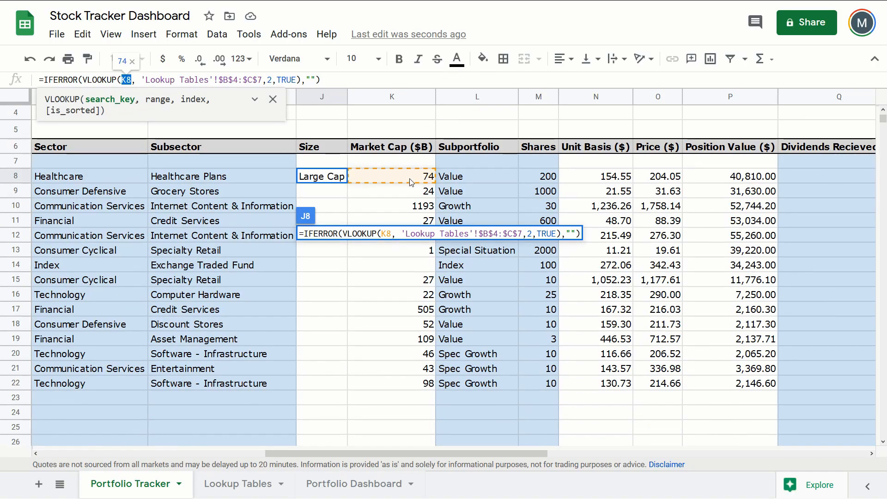
left_click_drag(142, 79, 262, 79)
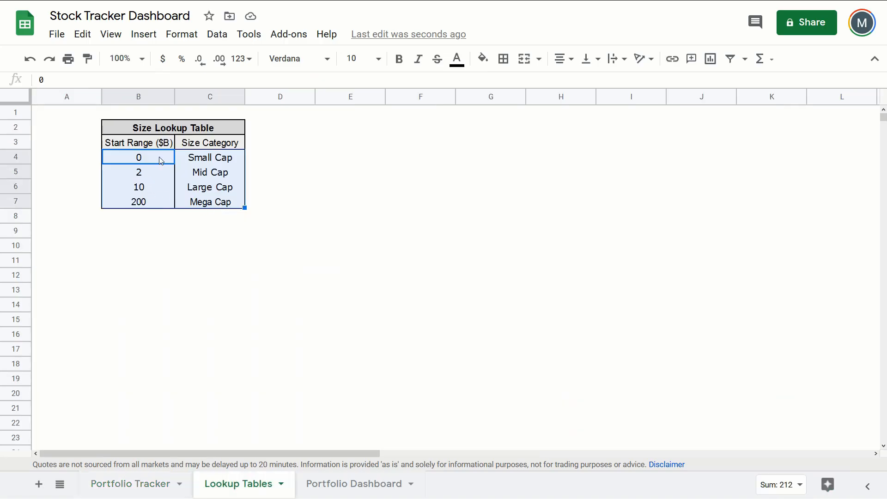
left_click(156, 193)
left_click(154, 482)
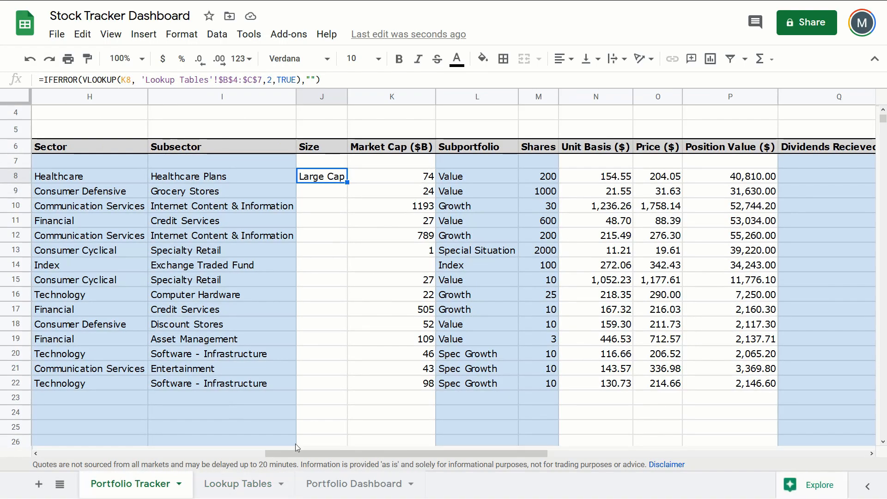
left_click(248, 481)
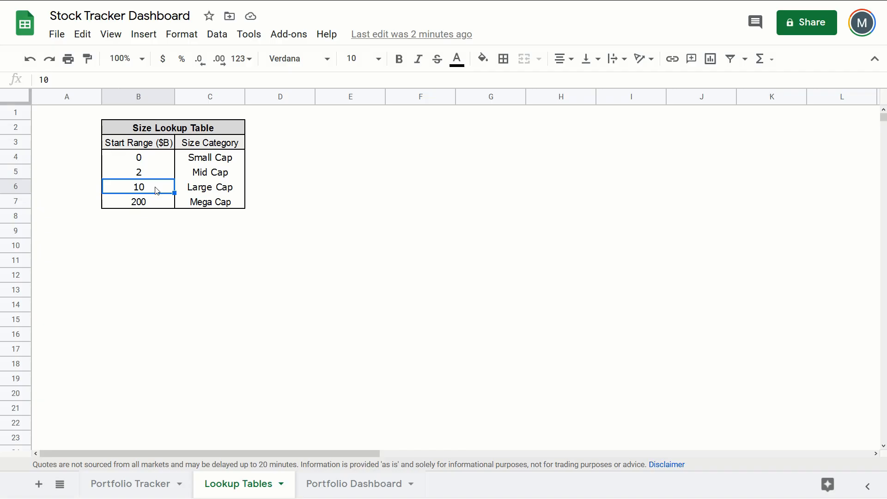
left_click(156, 203)
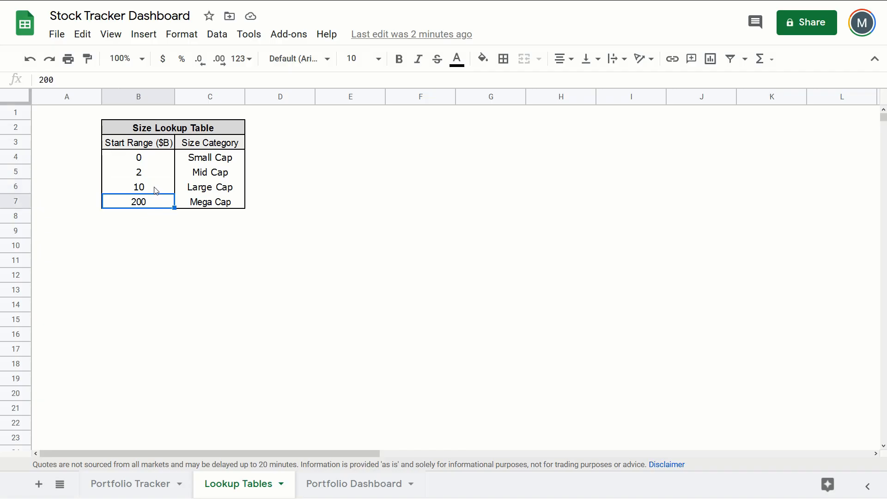
left_click(156, 190)
left_click_drag(144, 189, 211, 187)
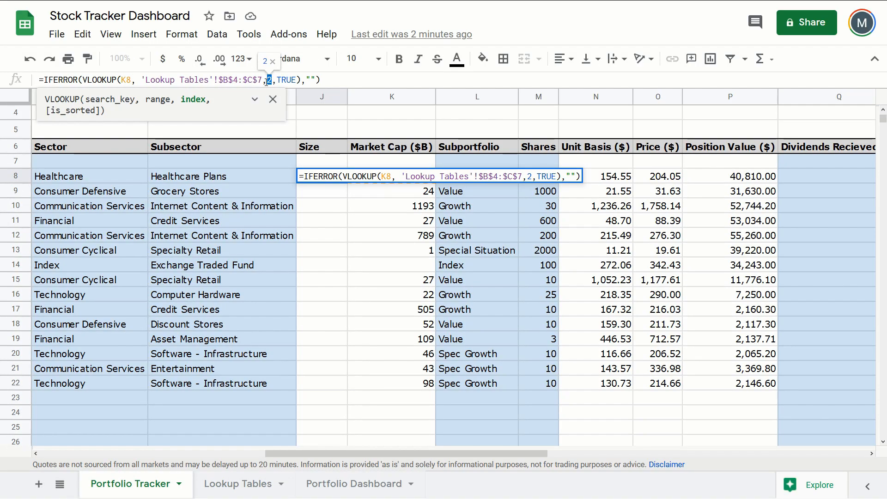
double_click(269, 80)
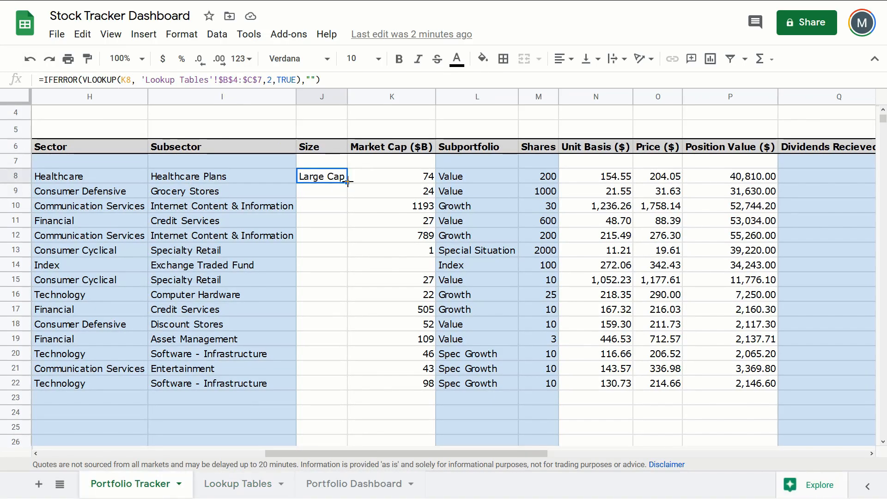
- Copy the Size formula from J8 down to J26 and check the Exchange Traded Fund holding in row 14
left_click_drag(350, 181, 331, 397)
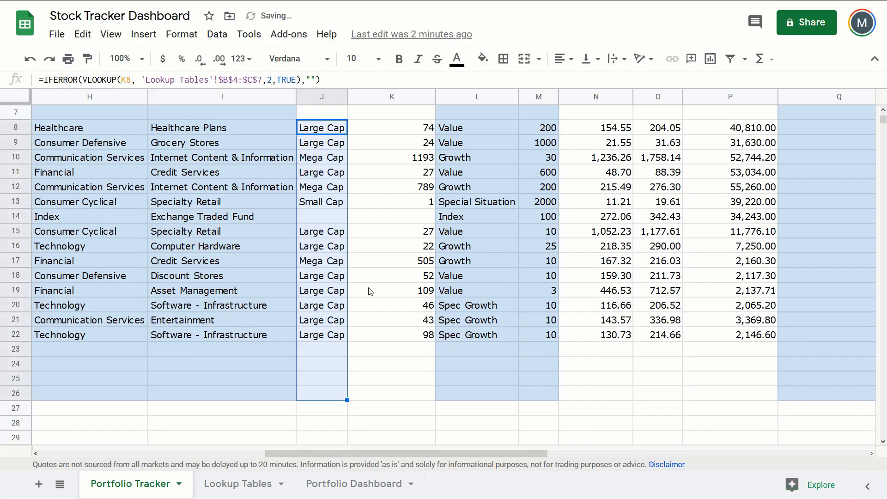
scroll(368, 292, "up", 1)
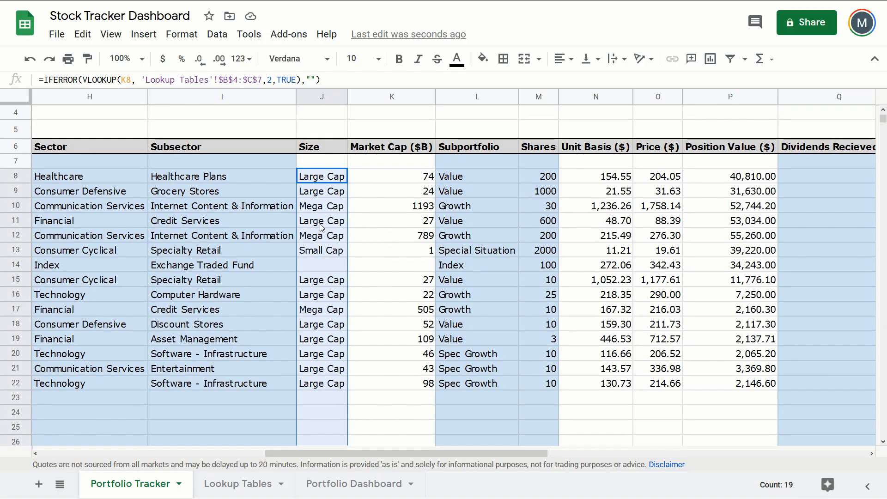
left_click(322, 265)
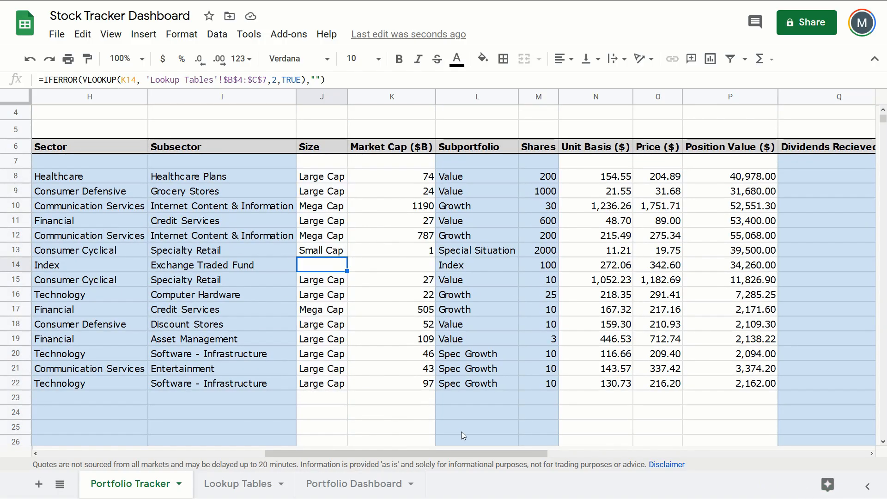
left_click_drag(485, 455, 297, 455)
left_click_drag(232, 266, 135, 262)
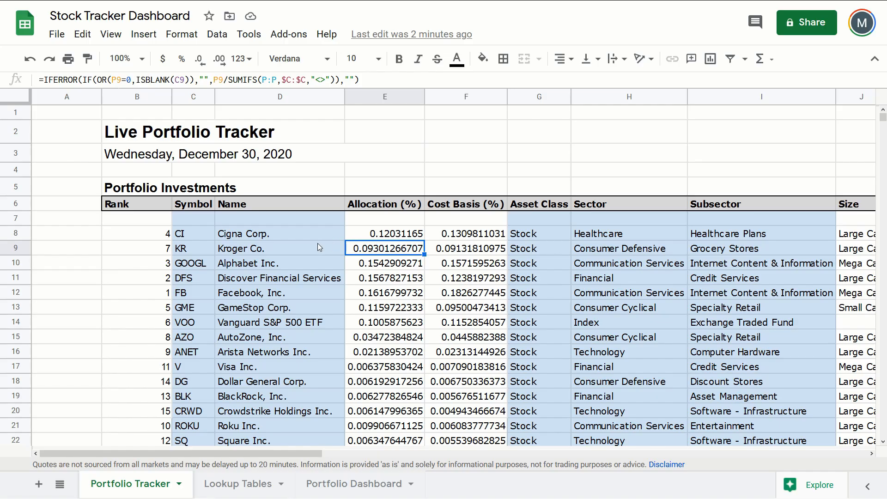
- Merge B2:D2 for the Live Portfolio Tracker title and B5:D5 for the Portfolio Investments heading
left_click_drag(138, 137, 269, 140)
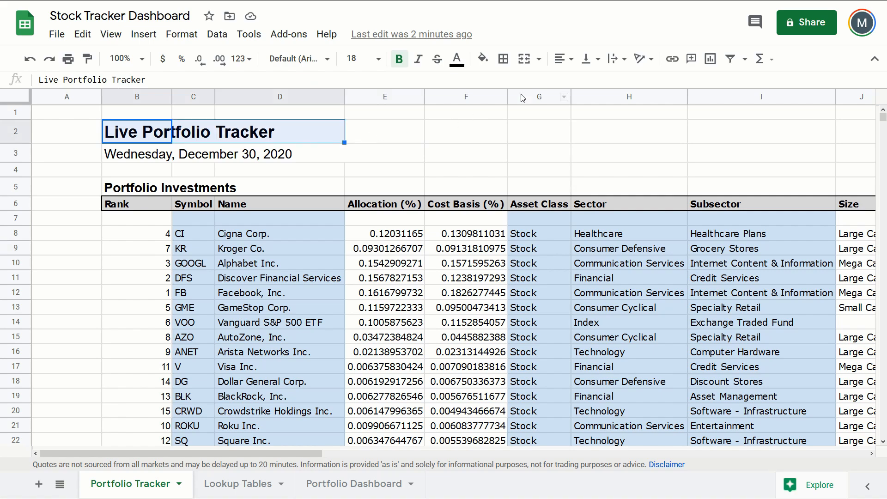
left_click(524, 58)
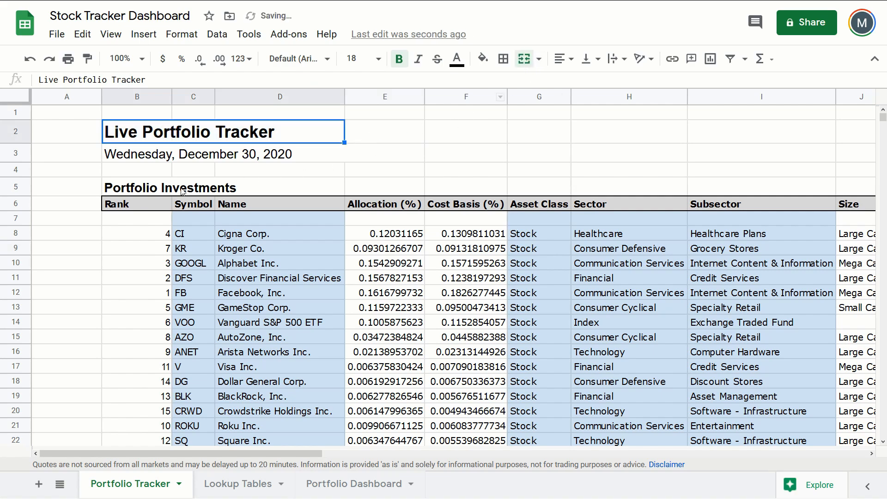
left_click_drag(140, 192, 266, 186)
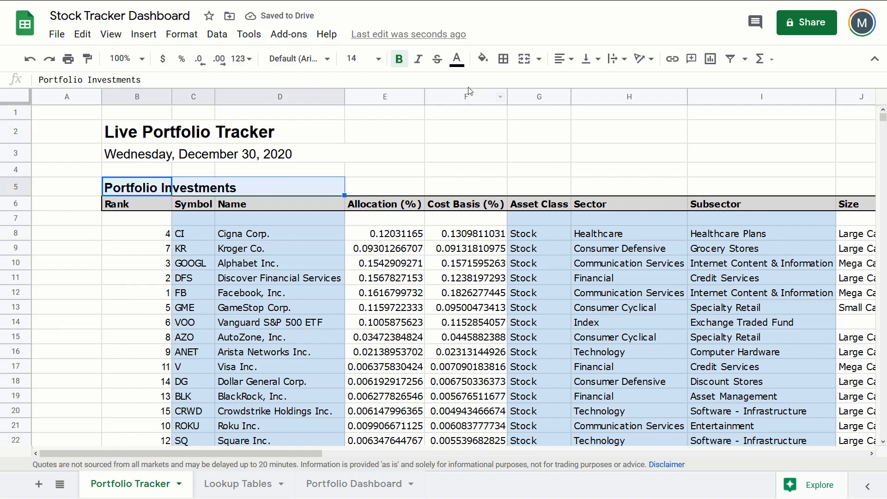
left_click(524, 60)
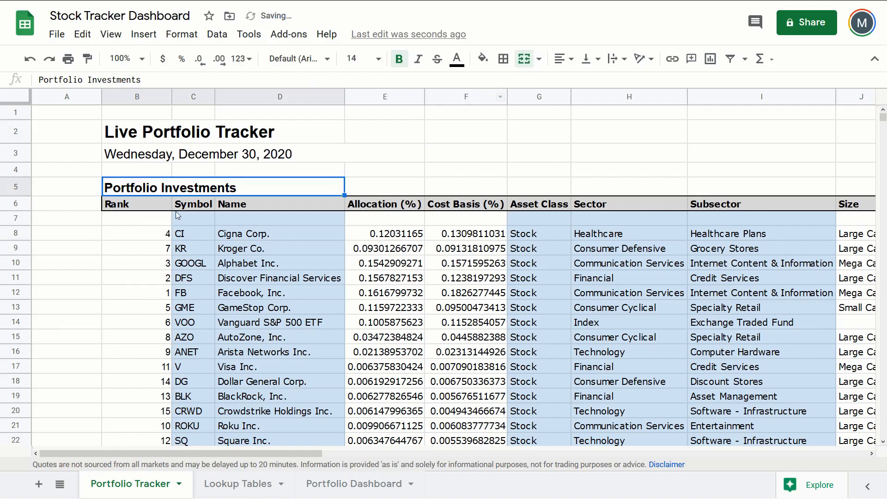
- Narrow column B to fit the Rank header
left_click(169, 96)
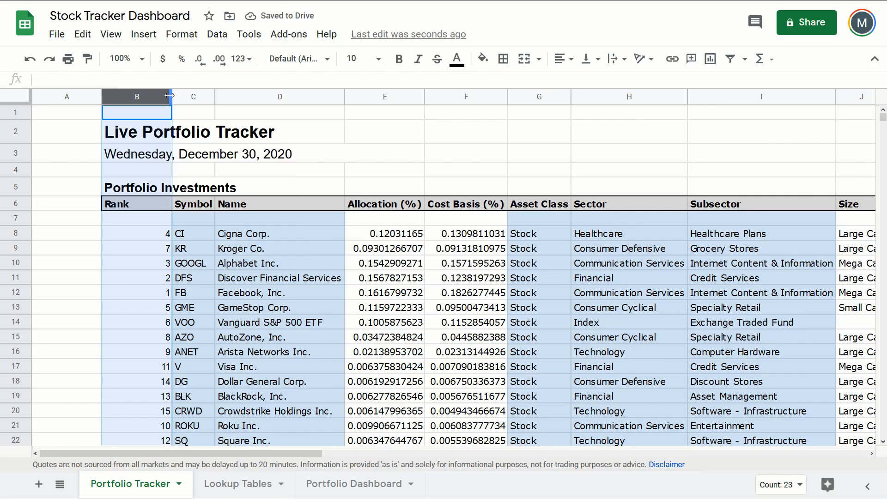
left_click_drag(169, 95, 131, 106)
left_click(124, 206)
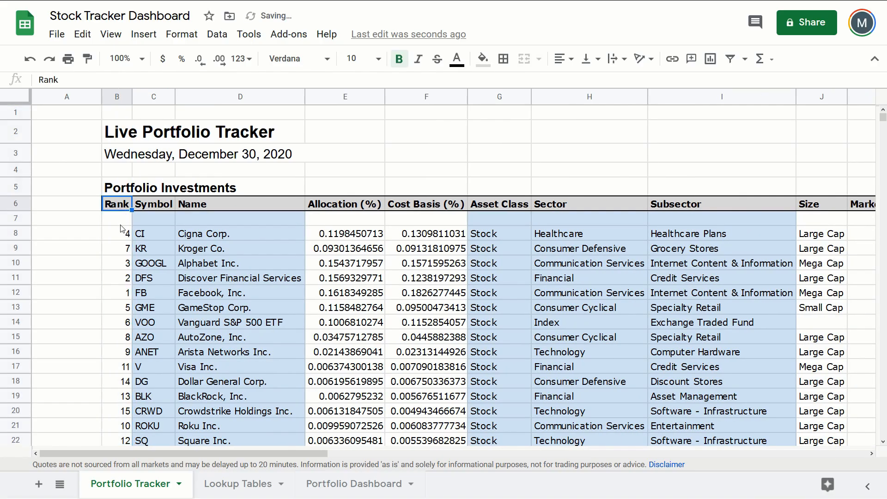
- Center-align the rank values in B7:B26
left_click_drag(122, 221, 119, 311)
left_click(563, 63)
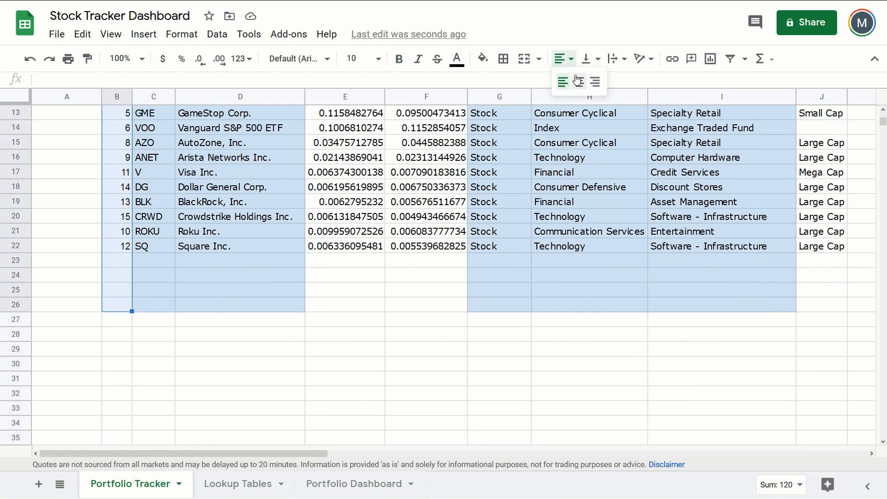
left_click(578, 81)
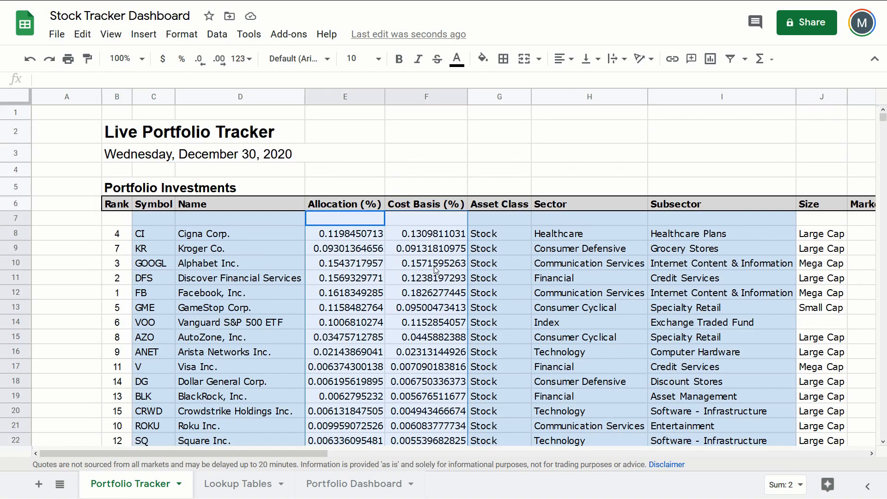
- Format the Allocation and Cost Basis values in columns E and F as percentages with one decimal place
scroll(434, 271, "down", 1)
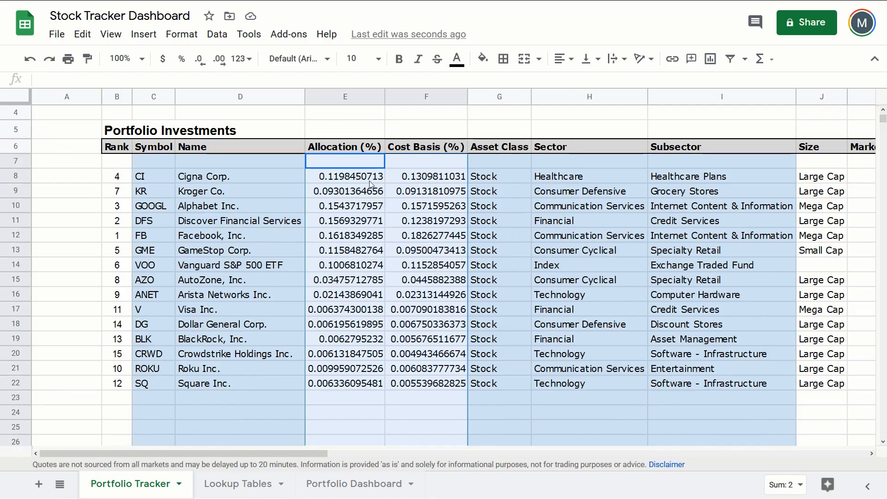
left_click(182, 60)
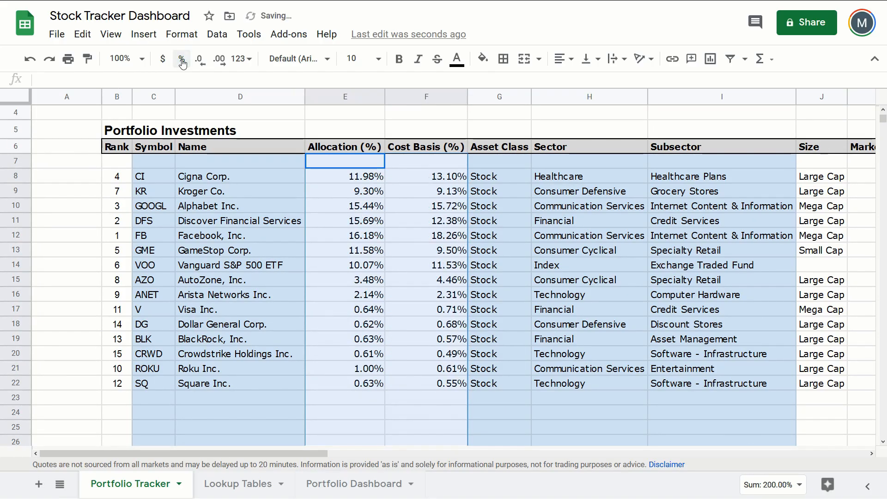
left_click(204, 64)
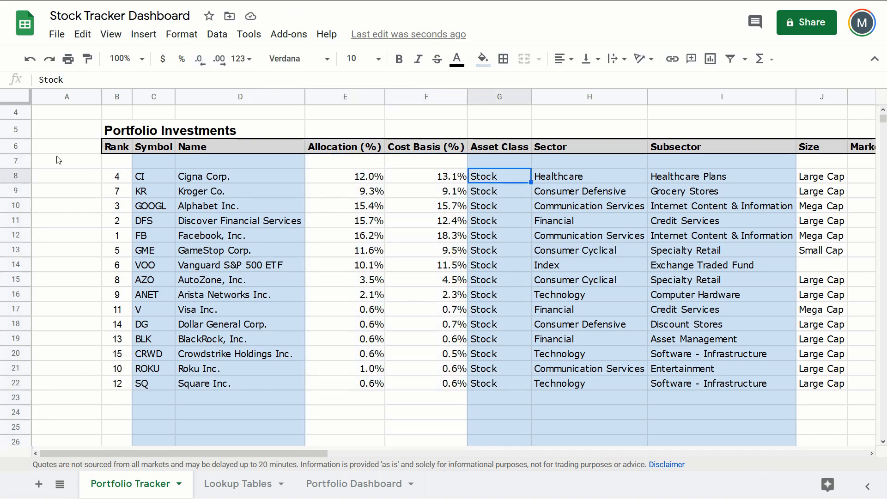
- Turn on text wrapping for the whole header row 6
left_click(18, 146)
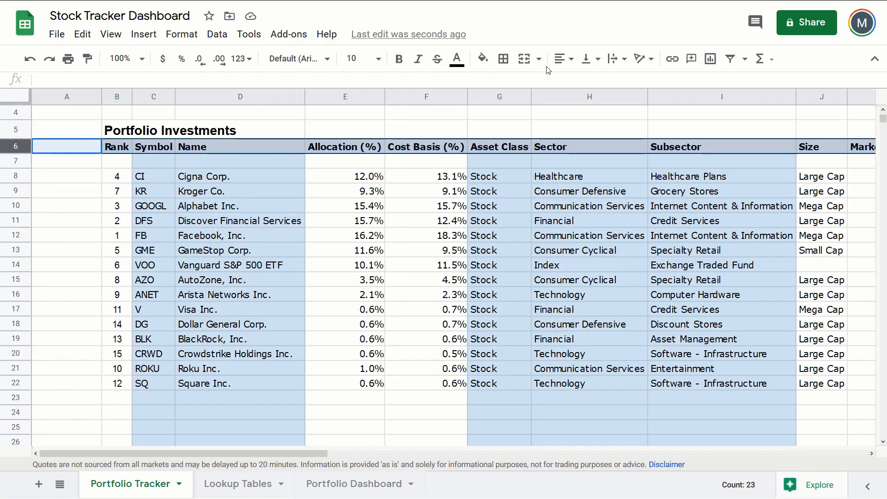
left_click(623, 63)
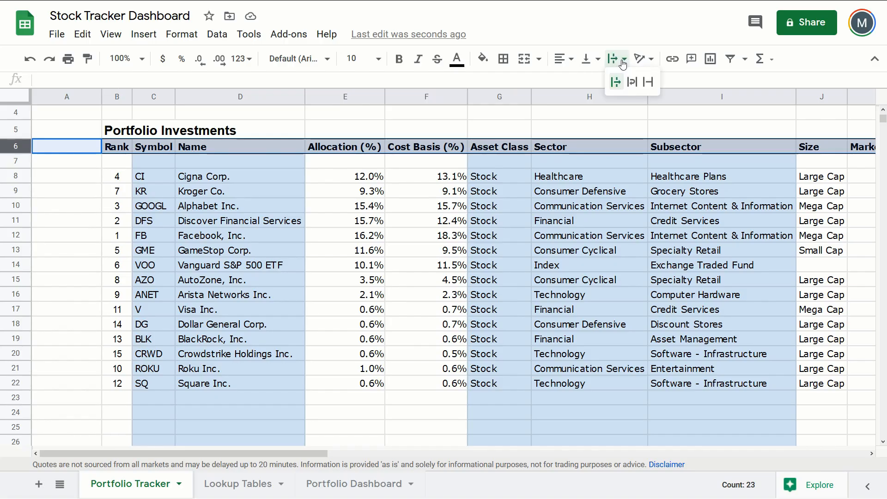
left_click(632, 82)
- Narrow the Allocation, Cost Basis, Asset Class and Market Cap columns so their headers wrap onto several lines
left_click(379, 96)
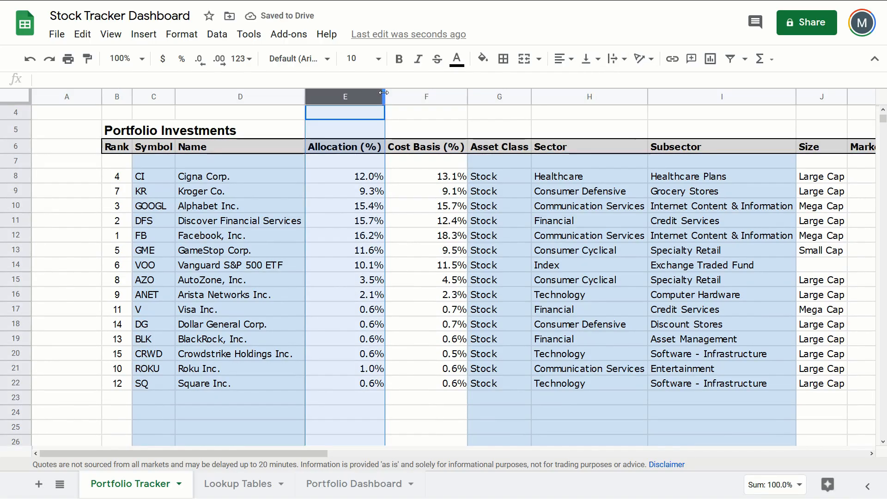
left_click_drag(384, 95, 365, 97)
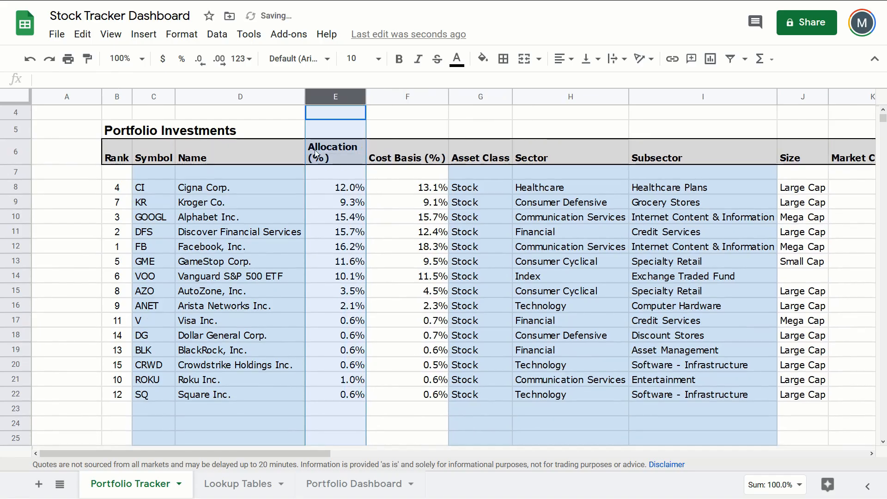
left_click(339, 150)
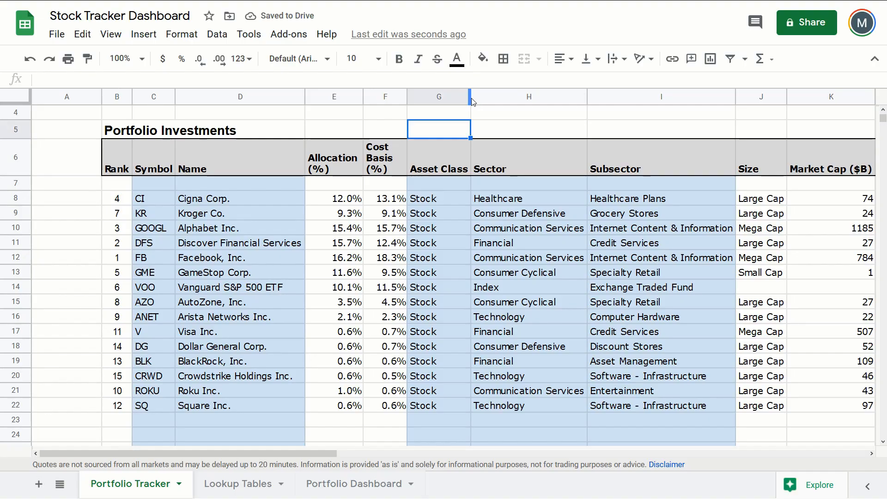
left_click_drag(471, 99, 445, 97)
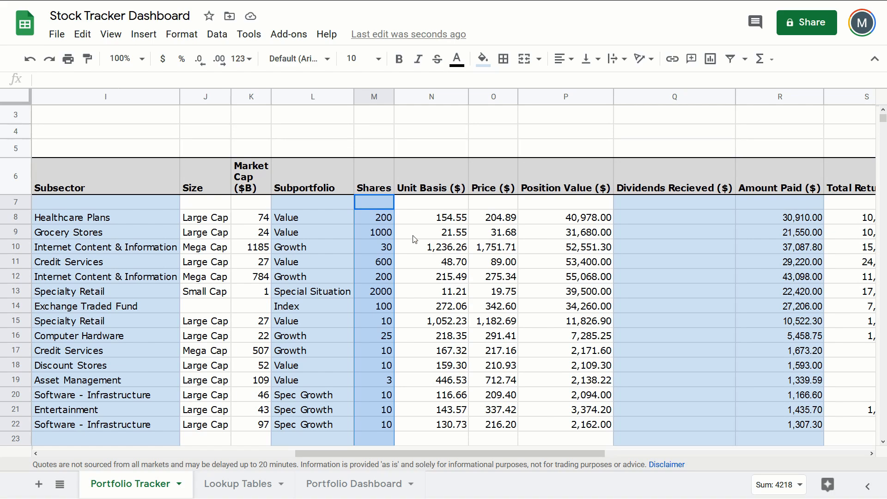
- Format the Shares values in column M as numbers with thousands separators and no decimal places
left_click(181, 34)
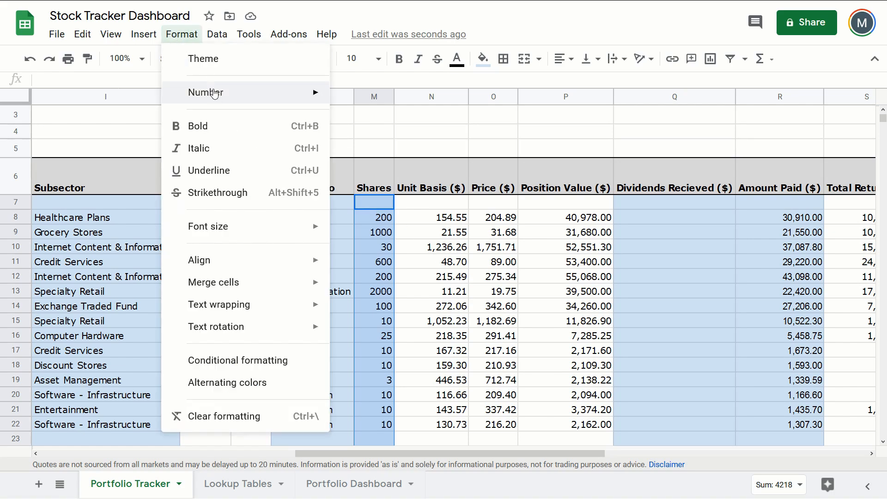
mouse_move(248, 93)
left_click(389, 139)
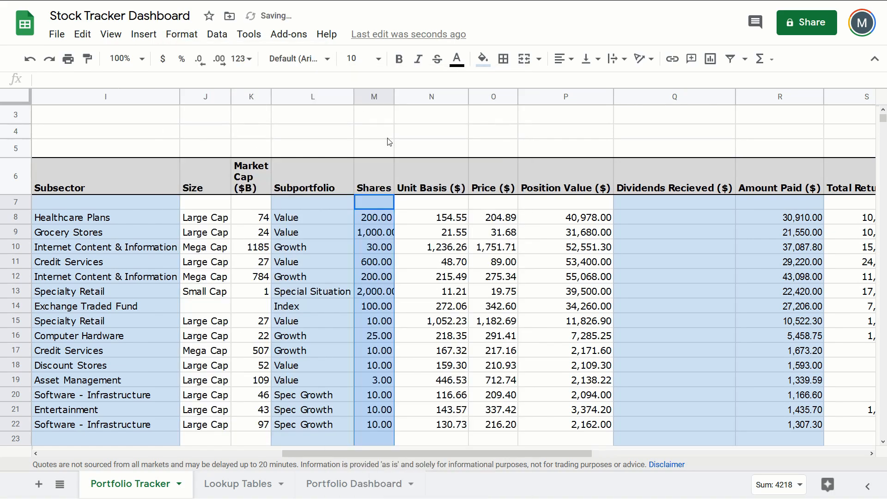
left_click(200, 60)
left_click(202, 65)
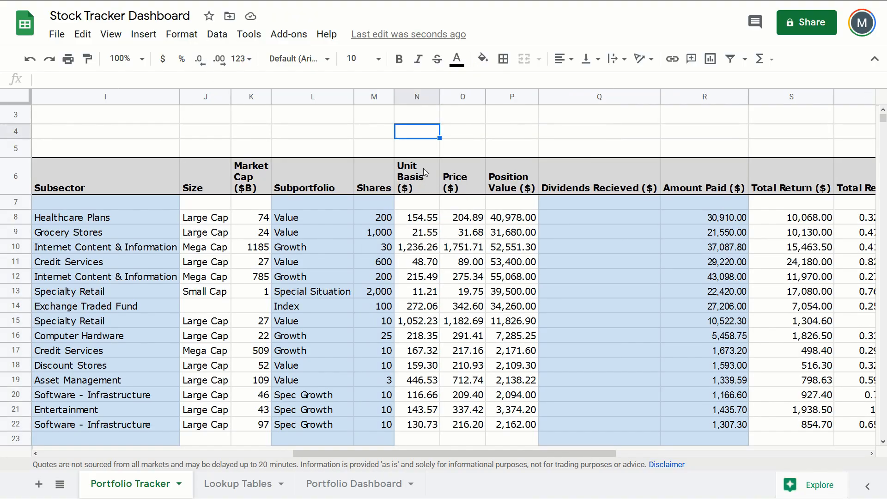
- Narrow the Dividends Recieved and Amount Paid columns, and enter 0 in Q8 as the first holding's dividends
left_click_drag(416, 178, 498, 159)
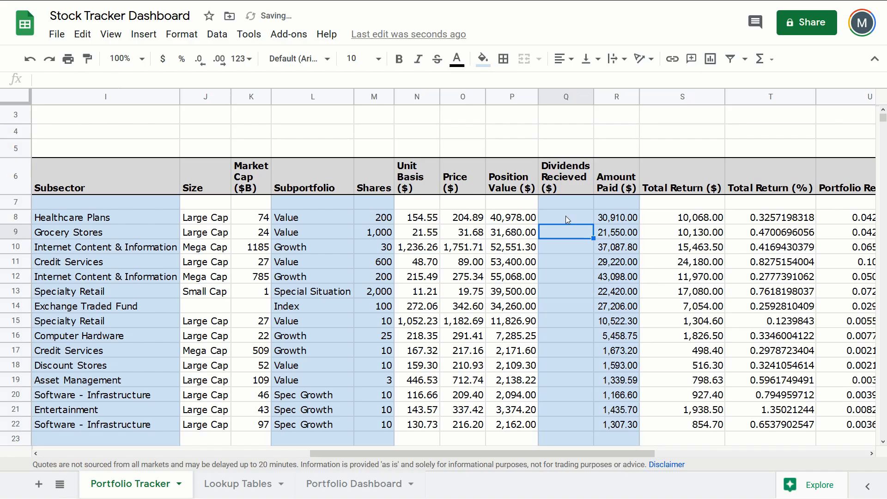
left_click(566, 217)
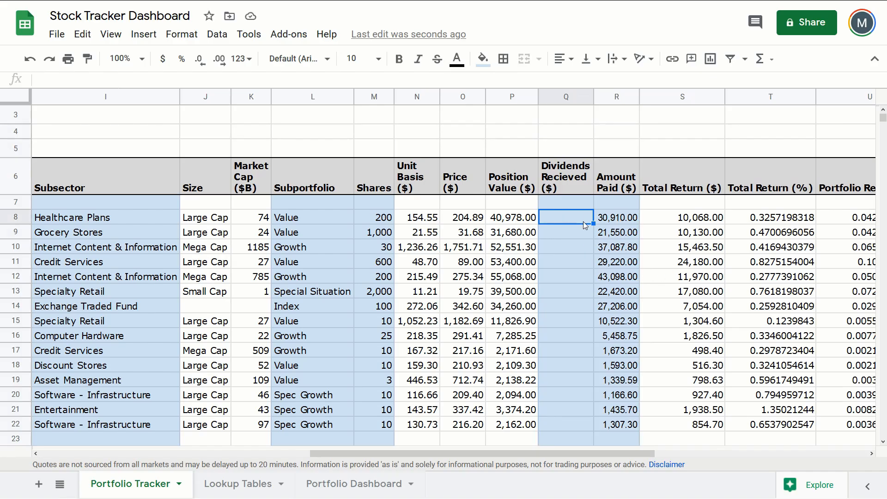
type("0")
key("Return")
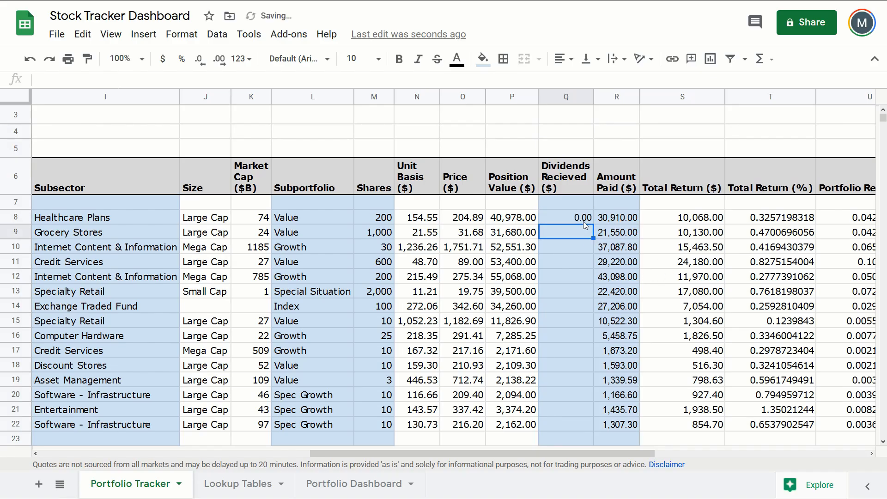
- Fill the 0 from Q8 down the Dividends Recieved column through row 22
key("Up")
key("shift+Down")
key("shift+Down")
key("shift+Down")
key("shift+Down")
key("shift+Down")
key("shift+Down")
key("shift+Down")
key("shift+Down")
key("shift+Down")
key("shift+Down")
key("shift+Down")
key("shift+Down")
key("shift+Down")
key("shift+Down")
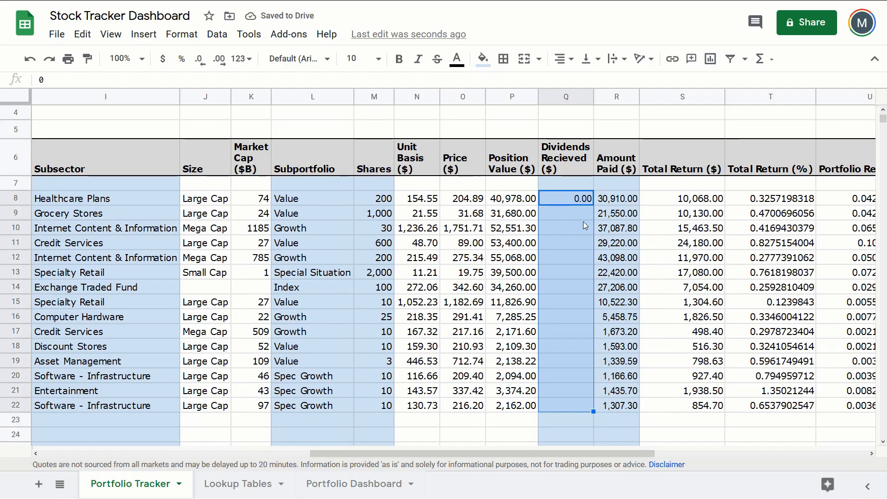
key("ctrl+d")
- Format the Total Return (%) and Portfolio Return (%) cells T7:U24 as percentages with one decimal place
scroll(585, 226, "right", 3)
left_click_drag(571, 183, 701, 442)
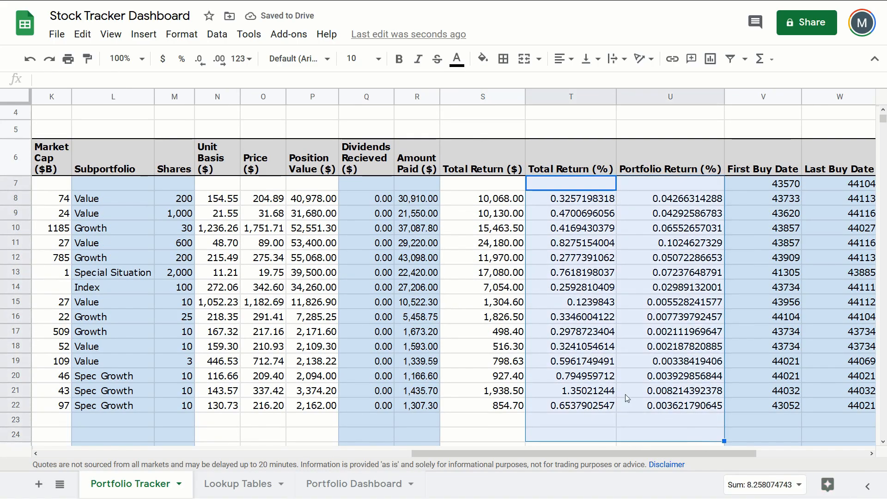
left_click(181, 58)
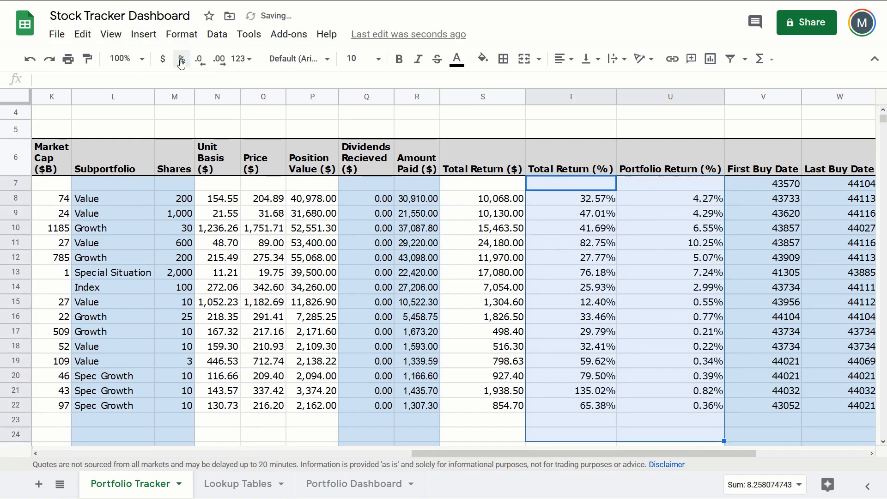
left_click(200, 59)
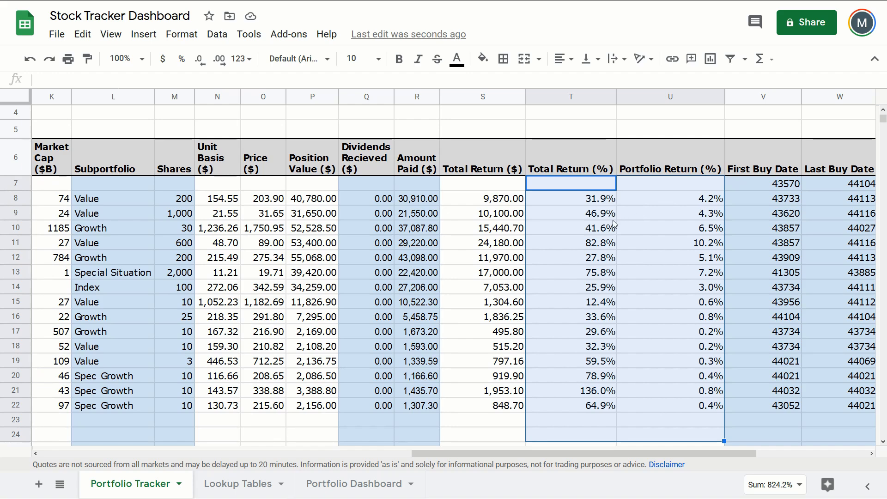
- Apply the custom number format 0.0%;[Red](0.0%) to the Total Return (%) and Portfolio Return (%) cells
left_click(181, 34)
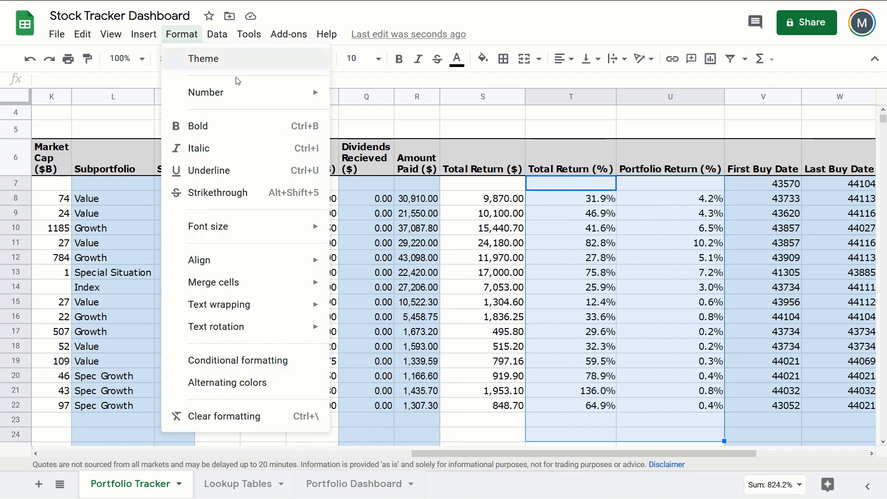
mouse_move(293, 94)
mouse_move(438, 482)
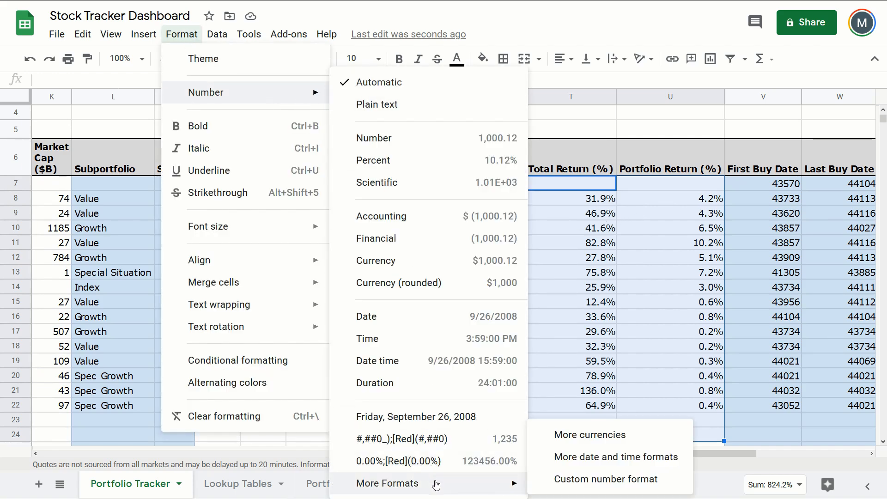
left_click(583, 480)
left_click(418, 215)
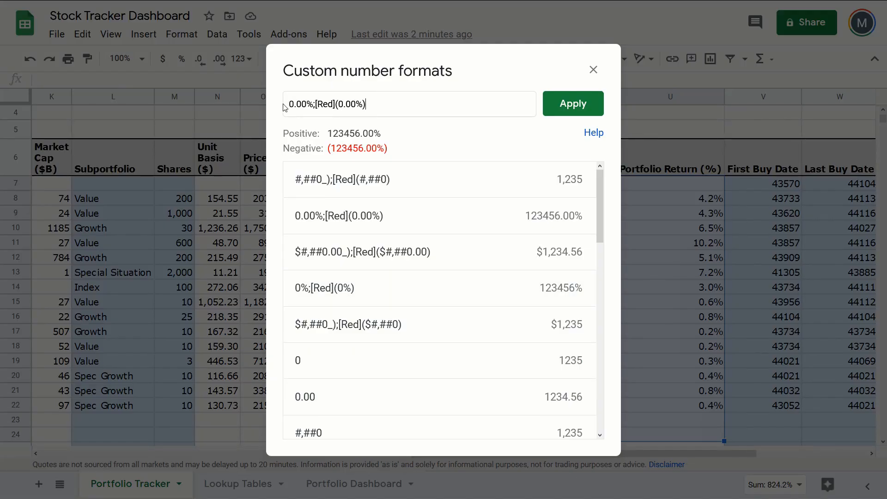
left_click(356, 105)
key("BackSpace")
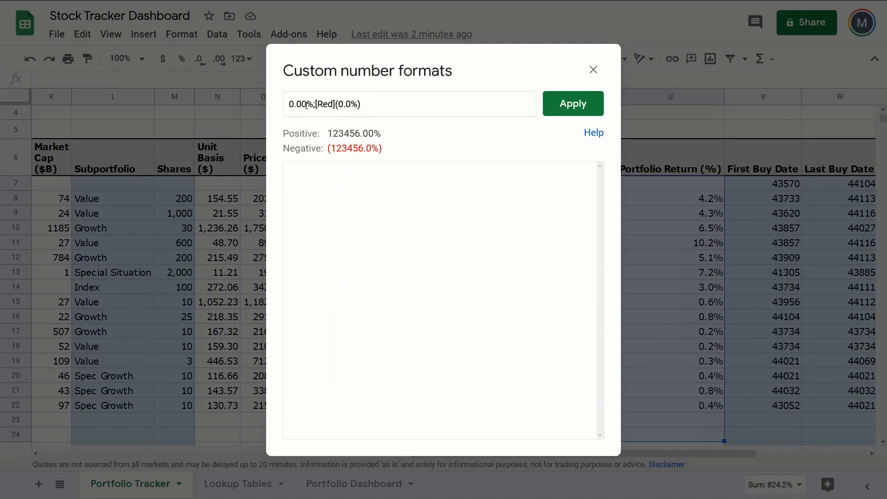
left_click(306, 105)
key("BackSpace")
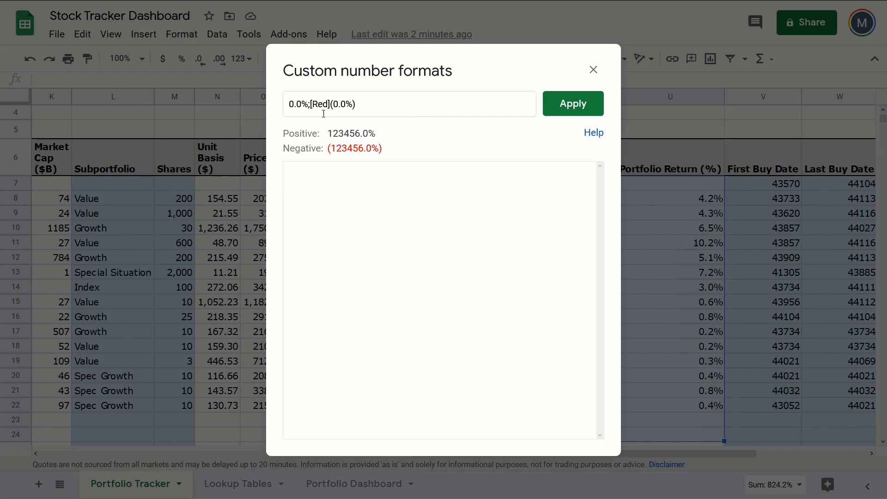
left_click_drag(366, 105, 329, 104)
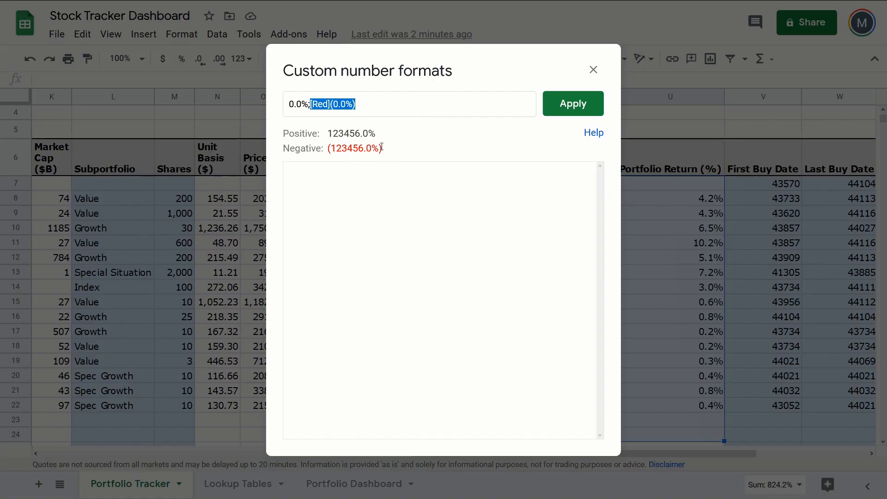
left_click(573, 103)
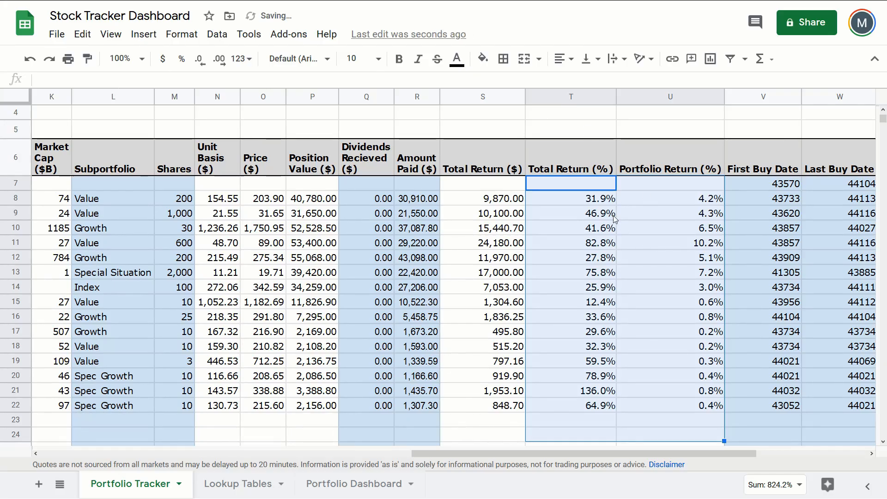
left_click_drag(610, 200, 670, 416)
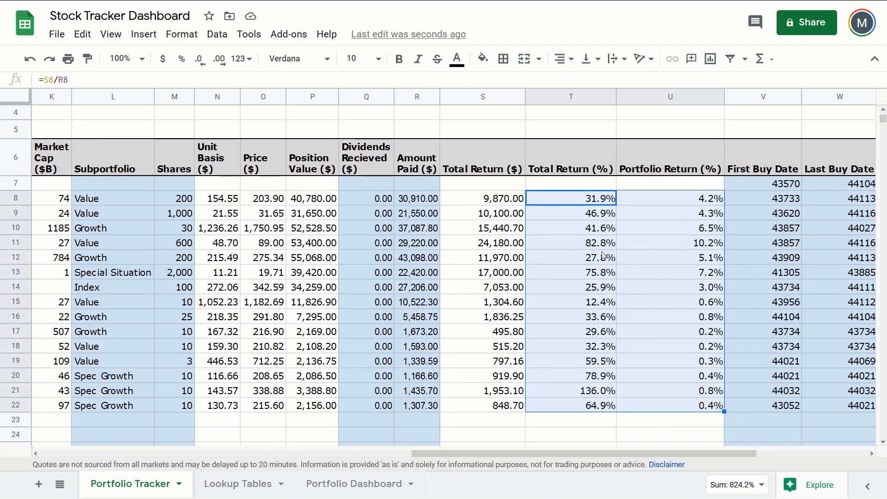
- Apply the custom number format #,##0.00_);[Red](#,##0.00) to the Total Return ($) values from S8 down
left_click(499, 202)
key("ctrl+shift+Down")
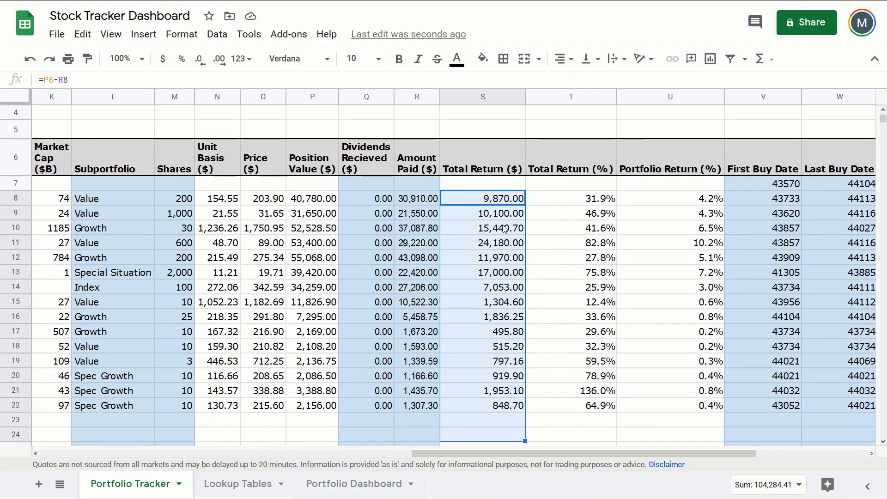
left_click(182, 34)
mouse_move(259, 92)
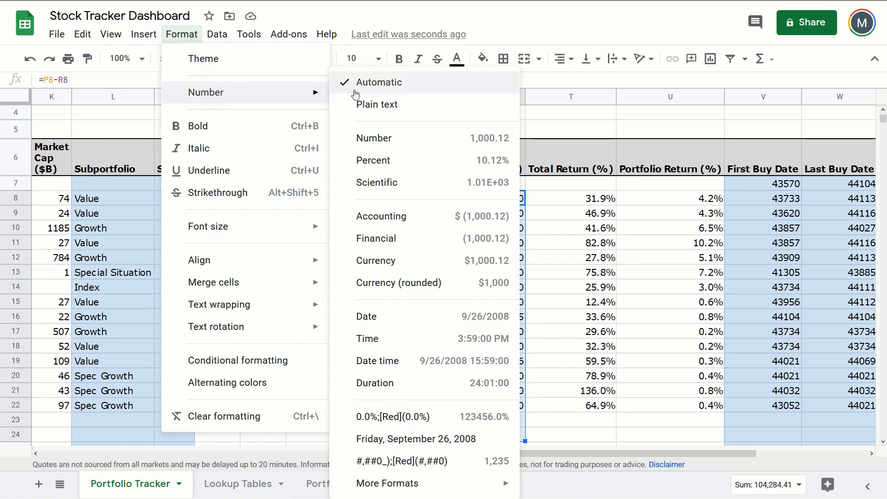
mouse_move(485, 483)
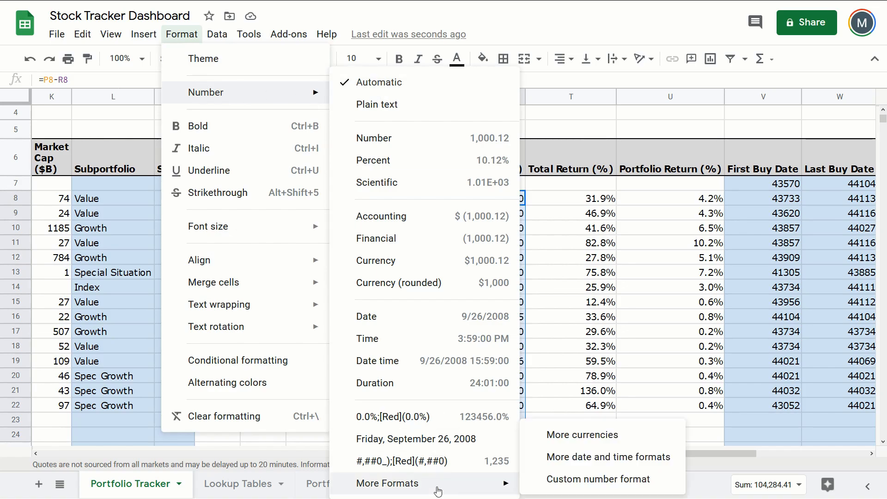
left_click(552, 481)
left_click(452, 284)
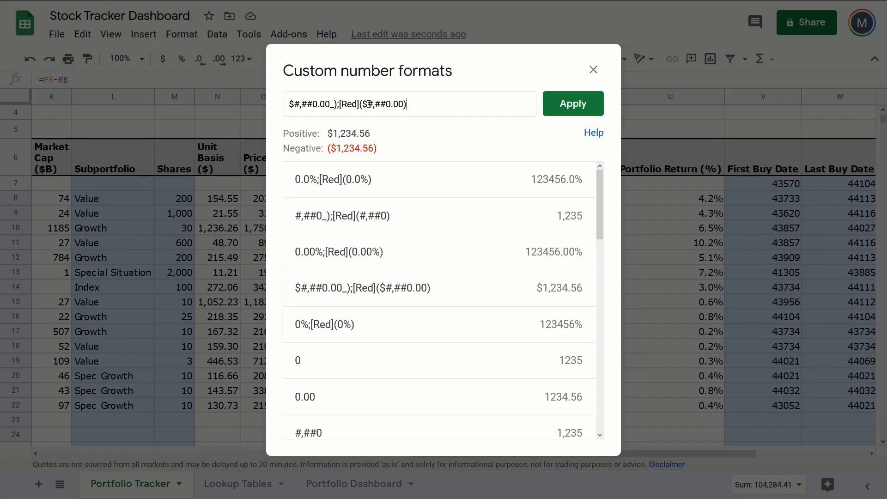
key("BackSpace")
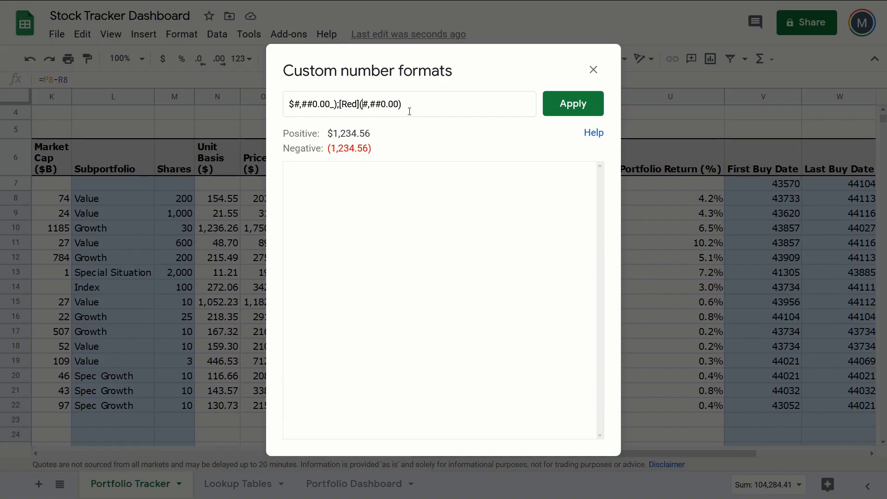
key("BackSpace")
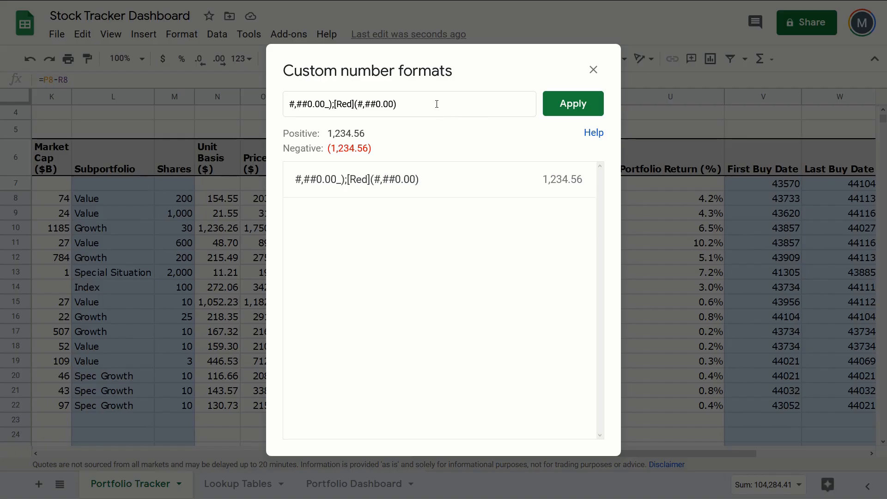
left_click(571, 104)
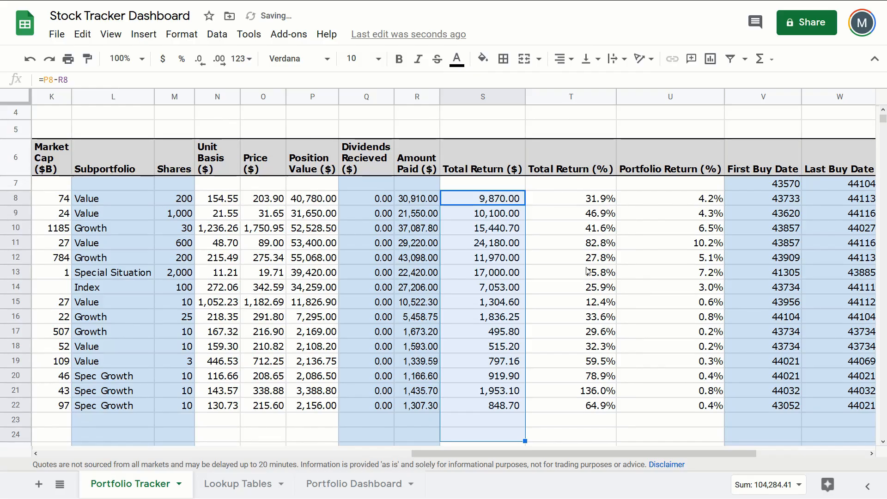
- Test the negative-value formatting by changing the formula in S17 to =-(P17-R17), and undo the change
left_click(504, 335)
left_click(43, 80)
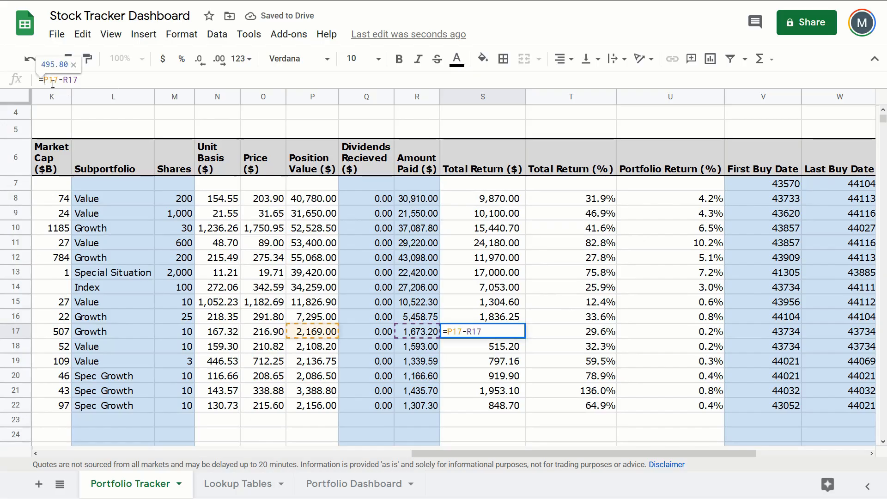
type("(")
left_click(91, 80)
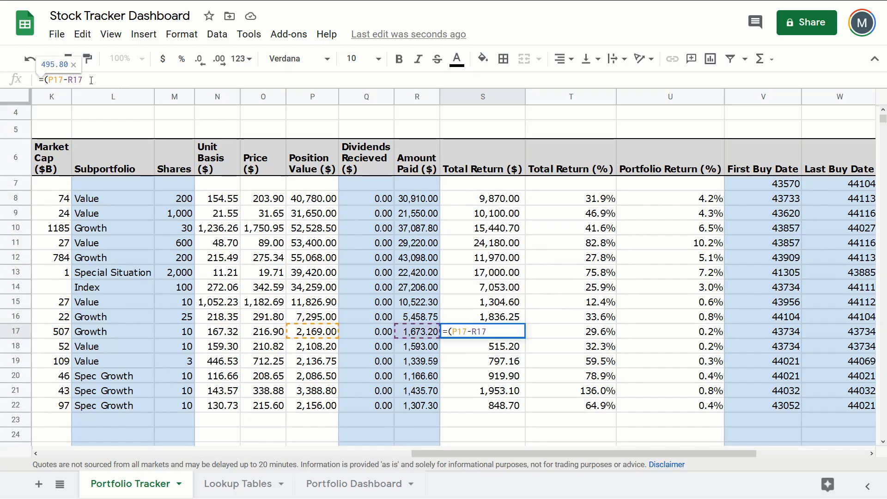
type(")")
left_click(45, 80)
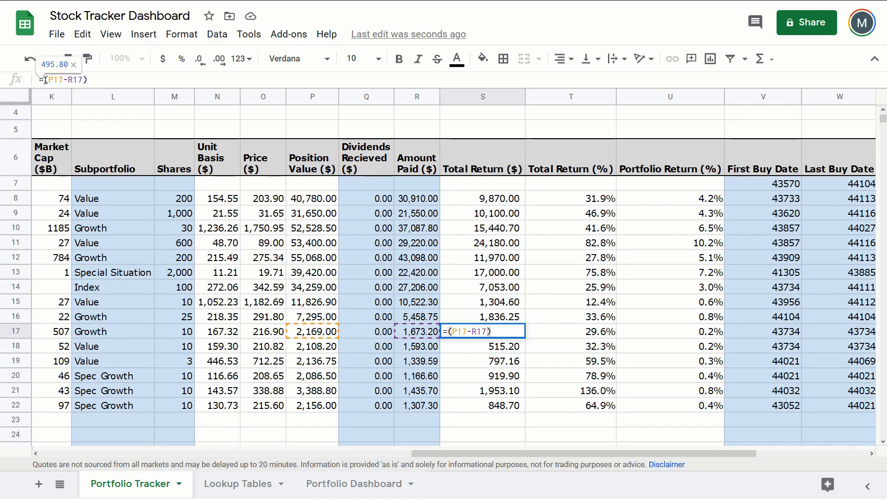
type("-")
key("Return")
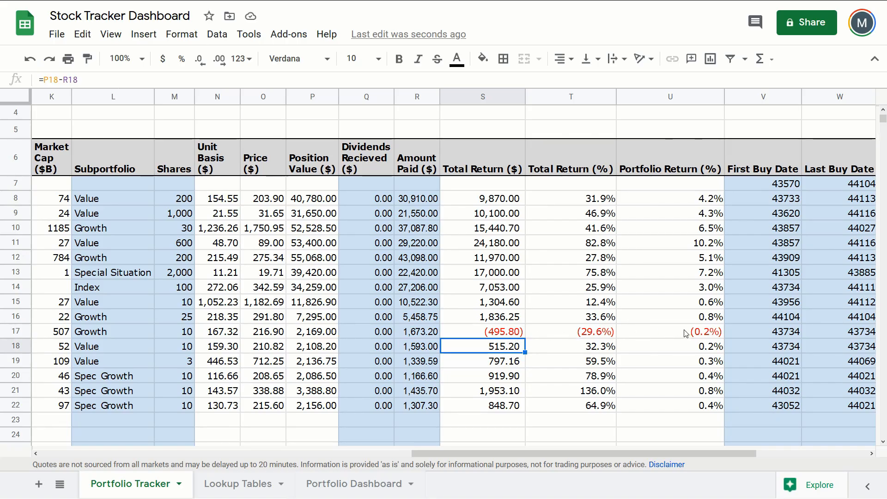
key("ctrl+z")
- Set up a conditional formatting rule on the return cells S7:U24 for values greater than 0
left_click(492, 198)
mouse_move(493, 199)
left_mouse_down()
mouse_move(679, 400)
mouse_move(685, 445)
left_mouse_up()
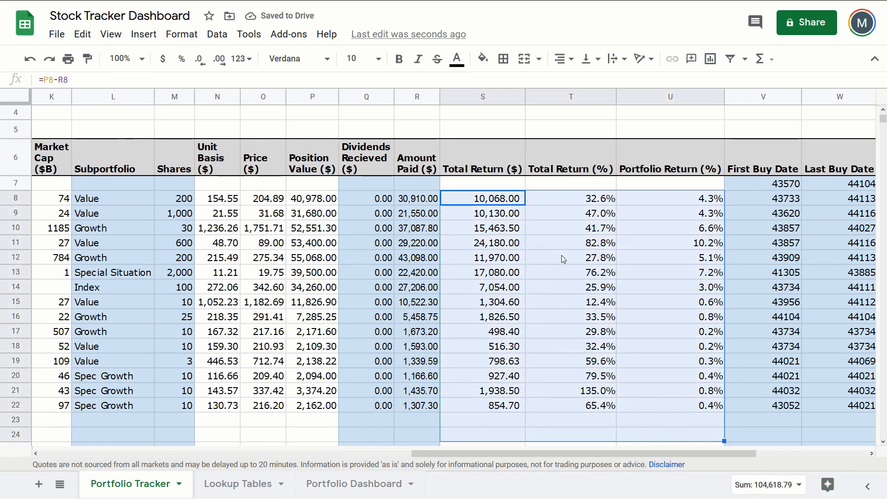
key("Up")
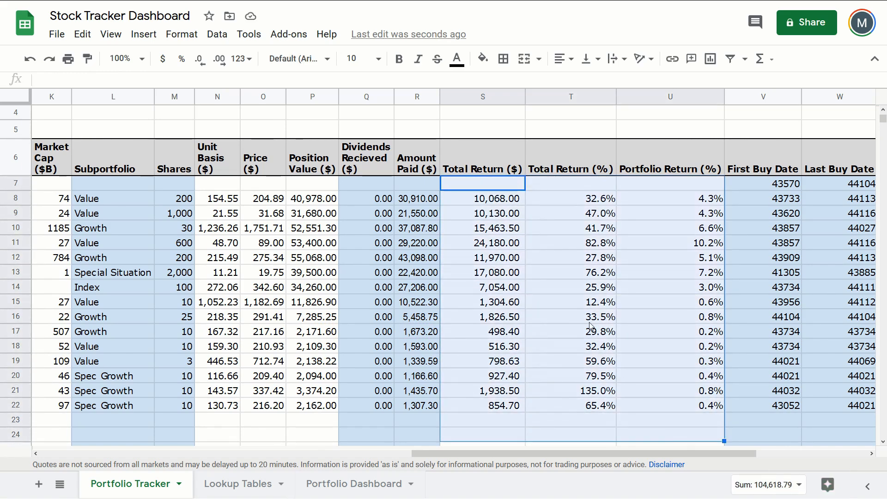
right_click(591, 324)
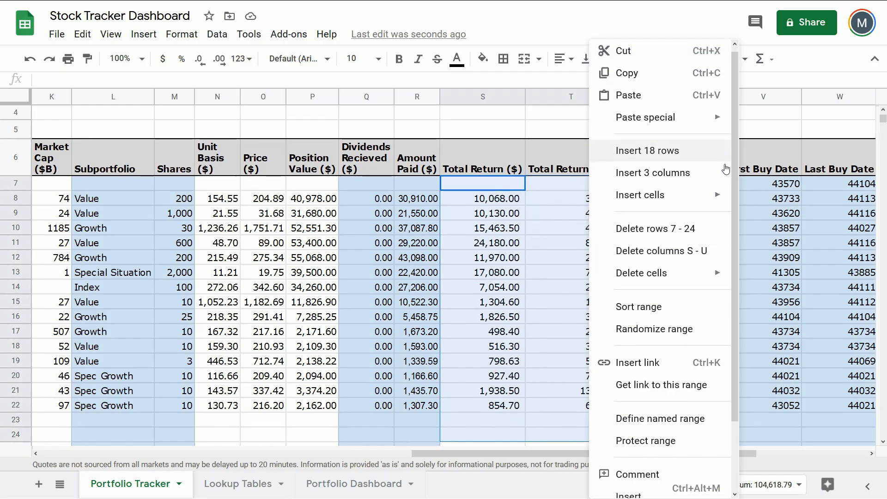
scroll(693, 226, "down", 2)
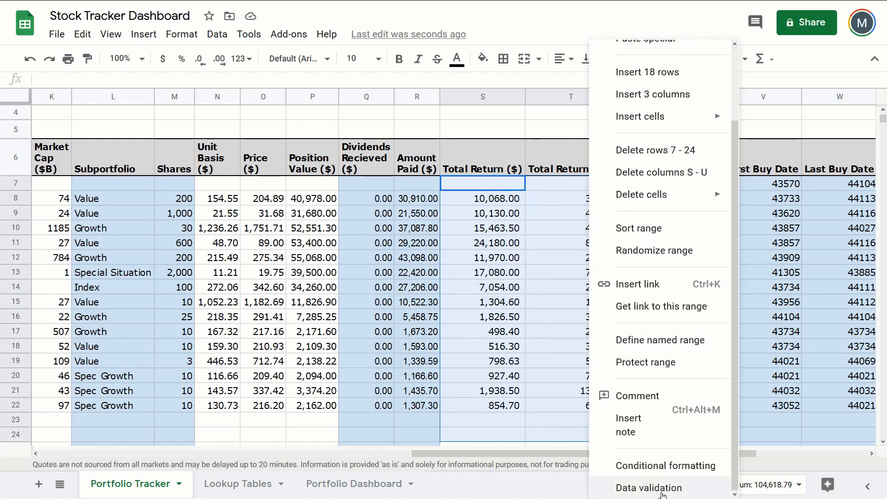
left_click(666, 466)
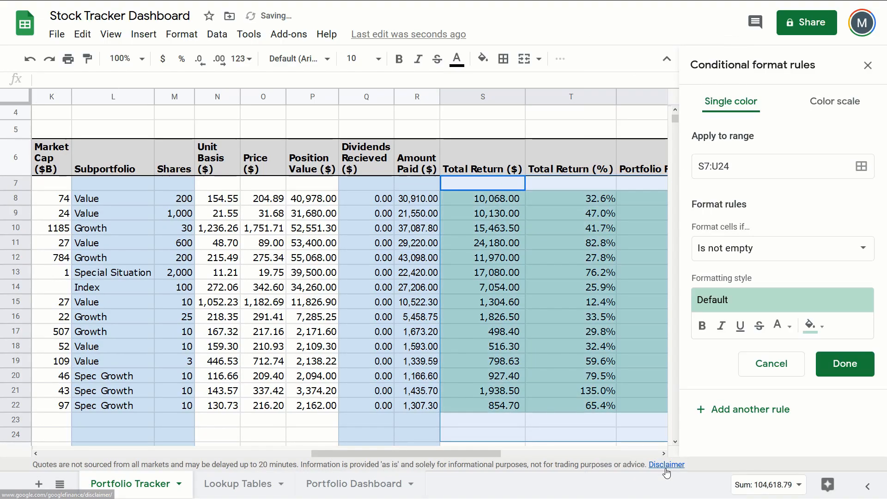
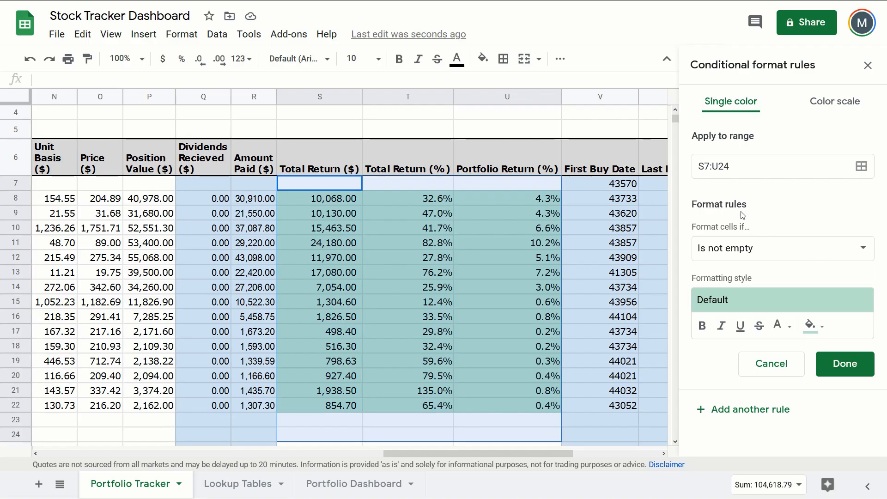
left_click(735, 248)
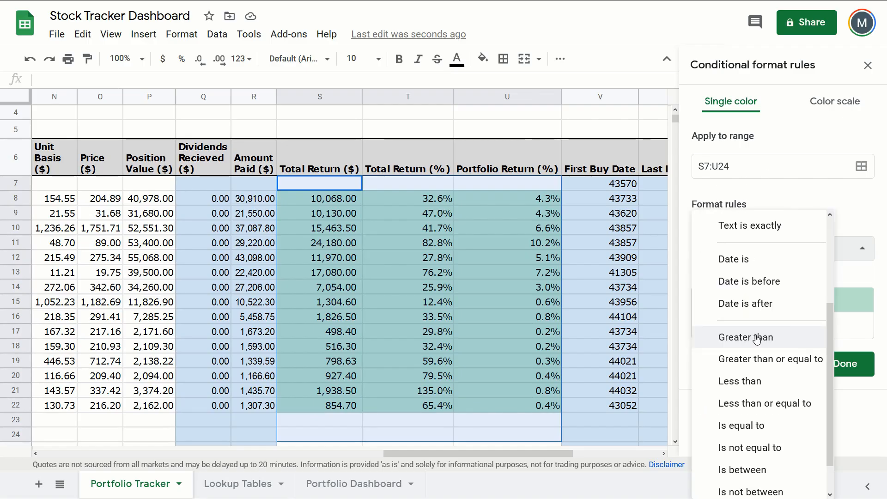
left_click(763, 337)
left_click(738, 280)
type("0")
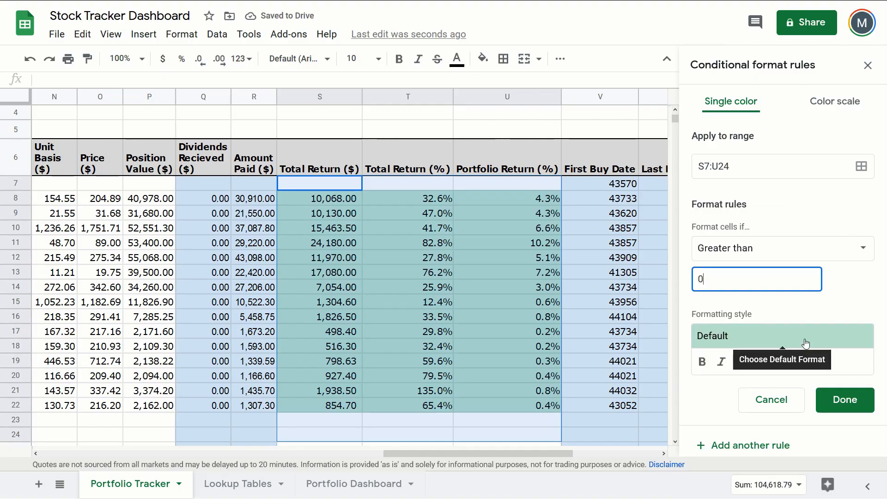
left_click(806, 343)
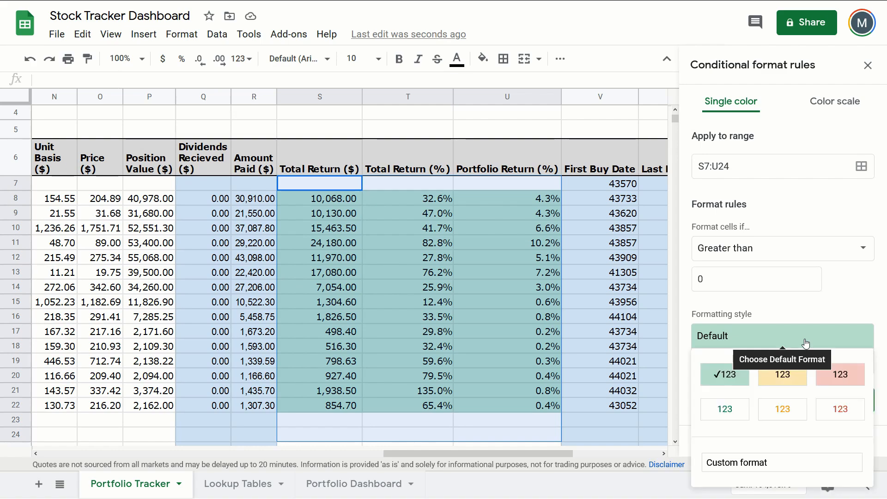
left_click(856, 311)
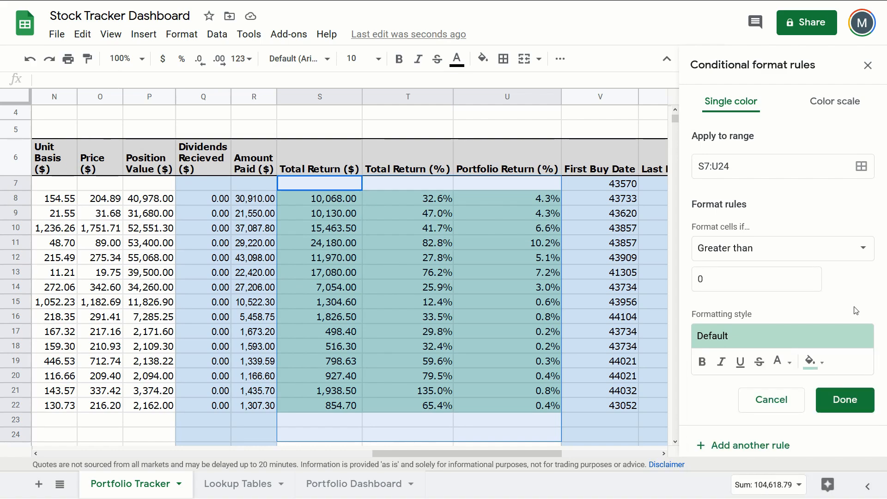
left_click(867, 338)
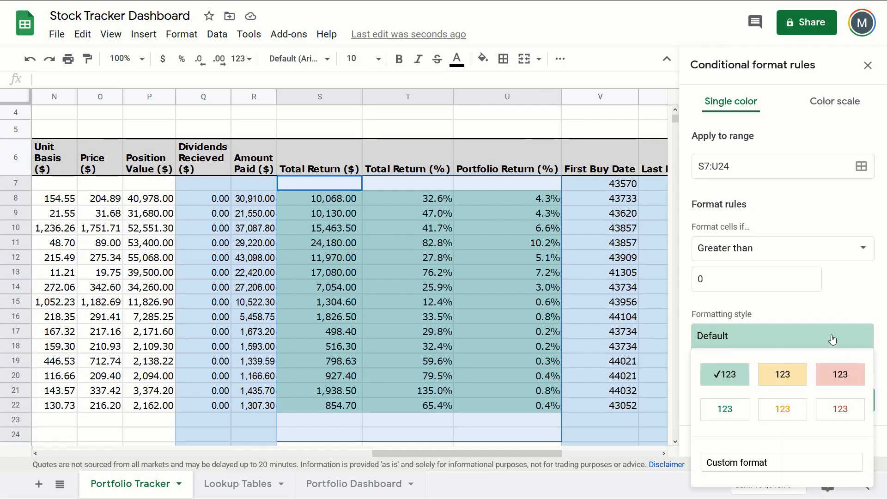
left_click(852, 314)
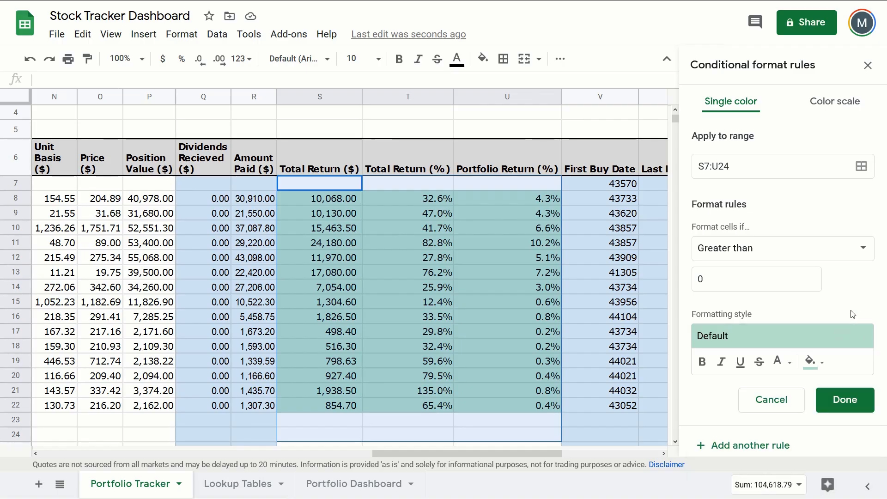
- Give the greater-than-0 rule no fill colour and dark green text, and save the rule for S7:U24
left_click(815, 365)
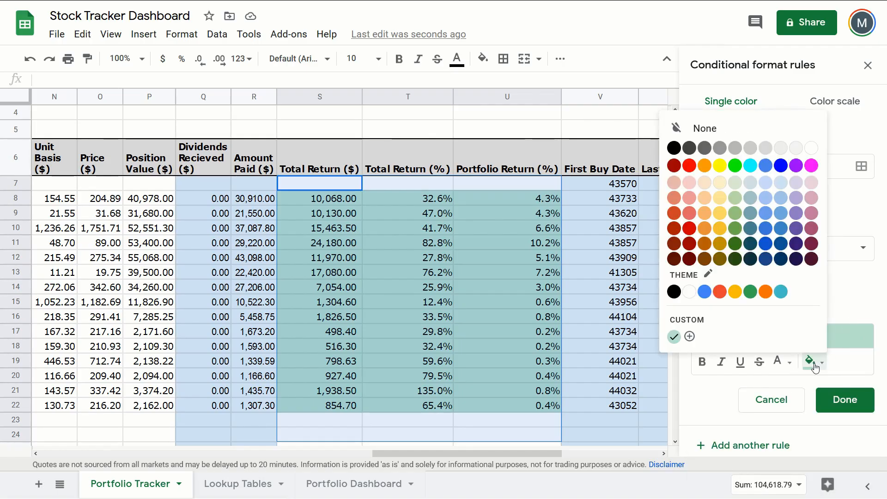
left_click(739, 134)
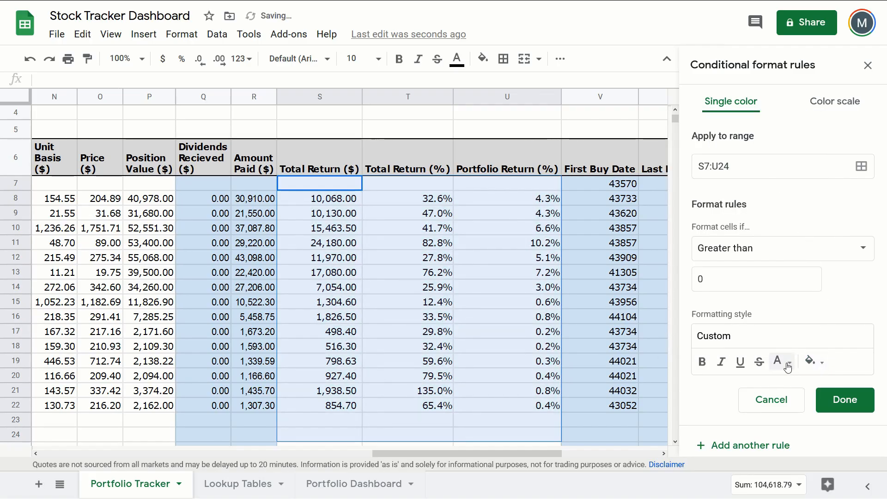
left_click(781, 364)
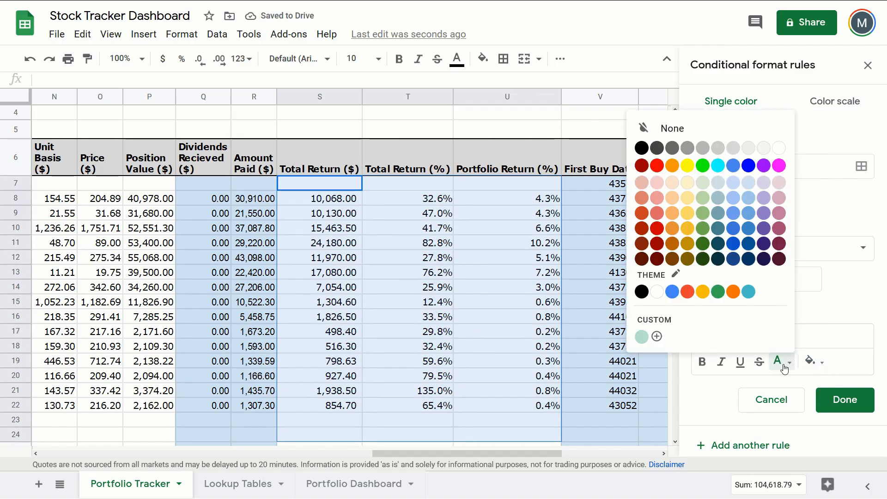
left_click(704, 244)
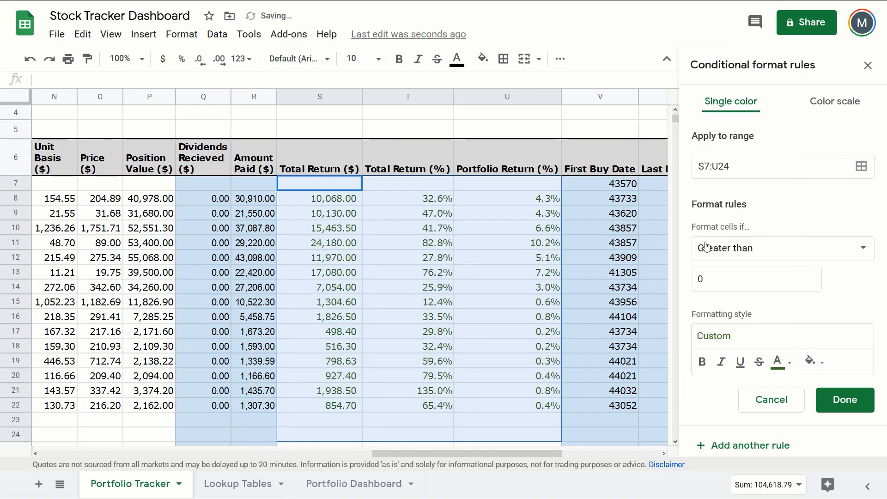
left_click(845, 399)
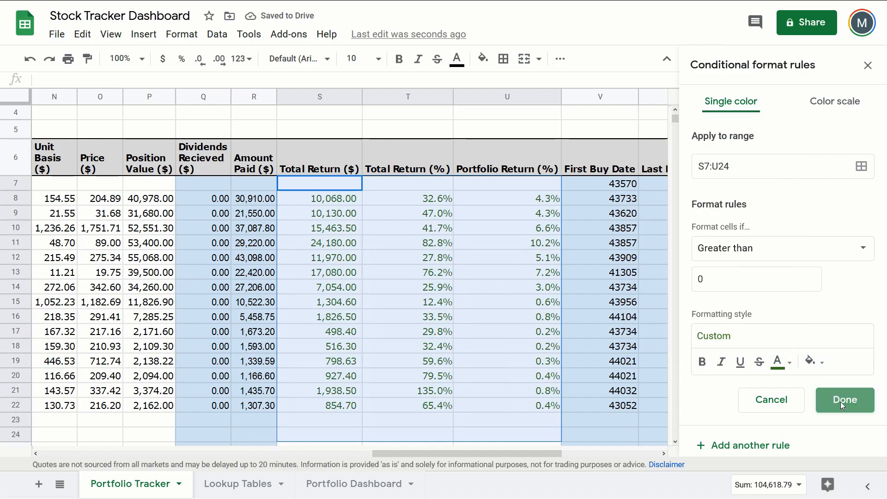
left_click_drag(324, 199, 484, 410)
left_click(438, 303)
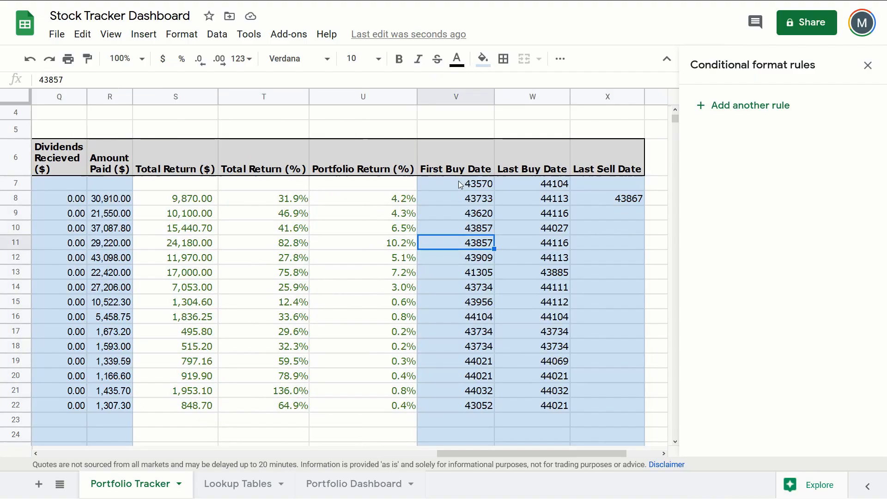
- Format the First Buy Date, Last Buy Date and Last Sell Date values in V7:X24 as dates
left_click_drag(462, 183, 607, 436)
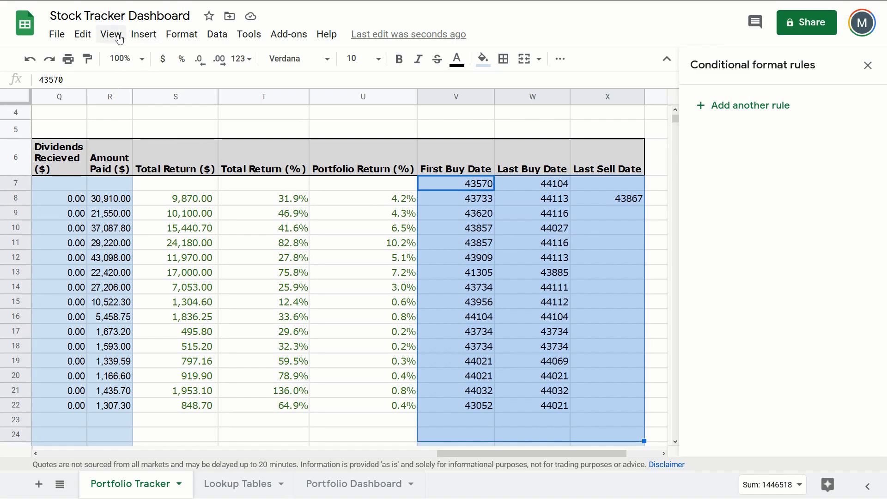
left_click(179, 37)
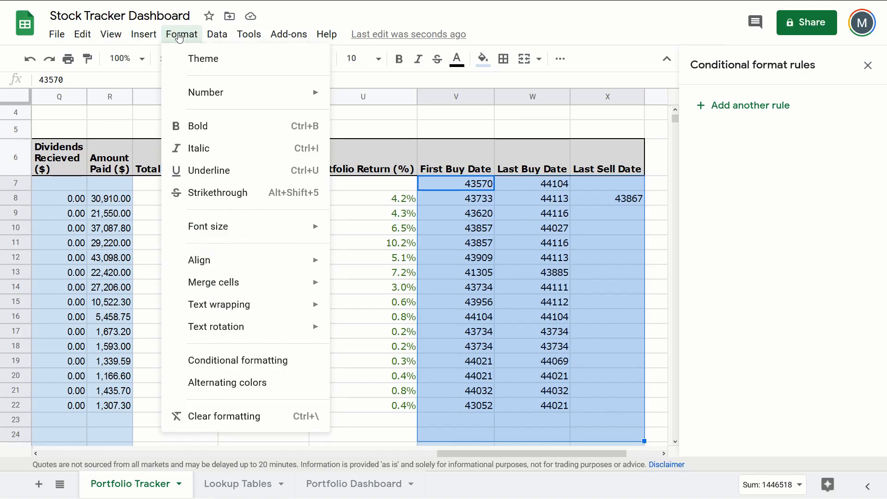
mouse_move(259, 92)
left_click(423, 319)
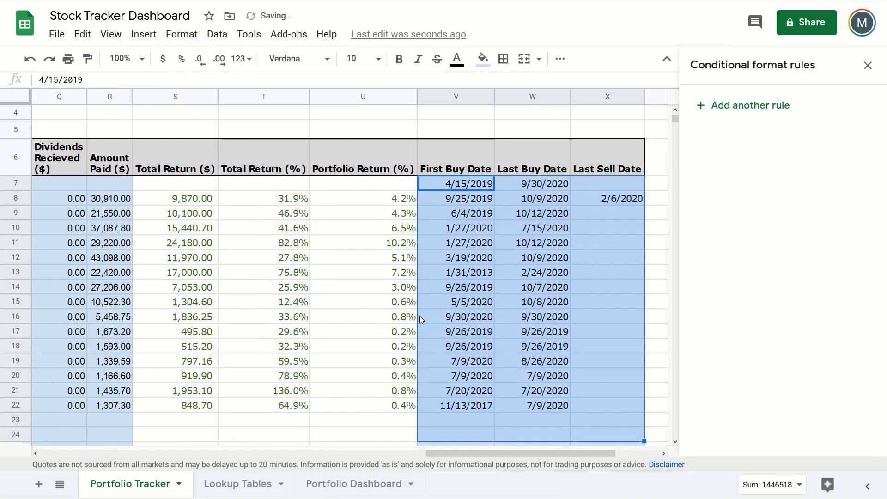
left_click(545, 243)
left_click(484, 187)
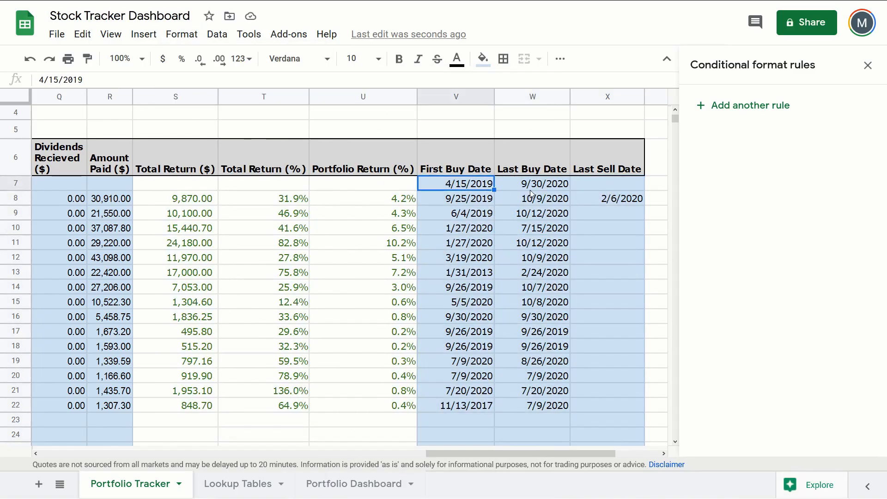
left_click(531, 186)
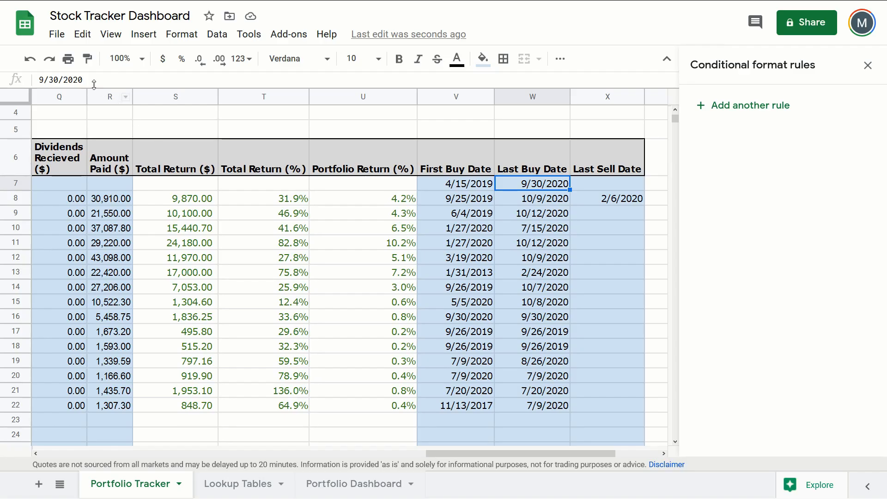
left_click(94, 85)
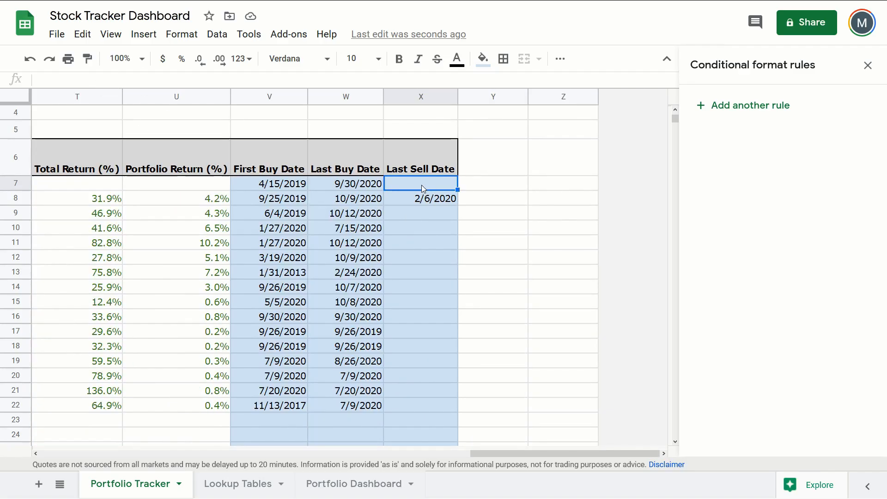
- Add left and right outer borders to the Portfolio Investments table body, B7:X26
left_click_drag(421, 186, 120, 349)
left_click(503, 58)
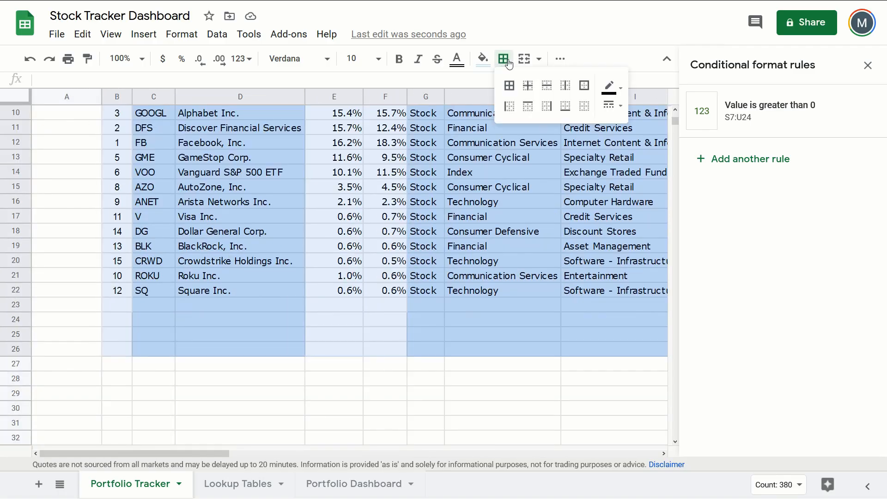
left_click(516, 105)
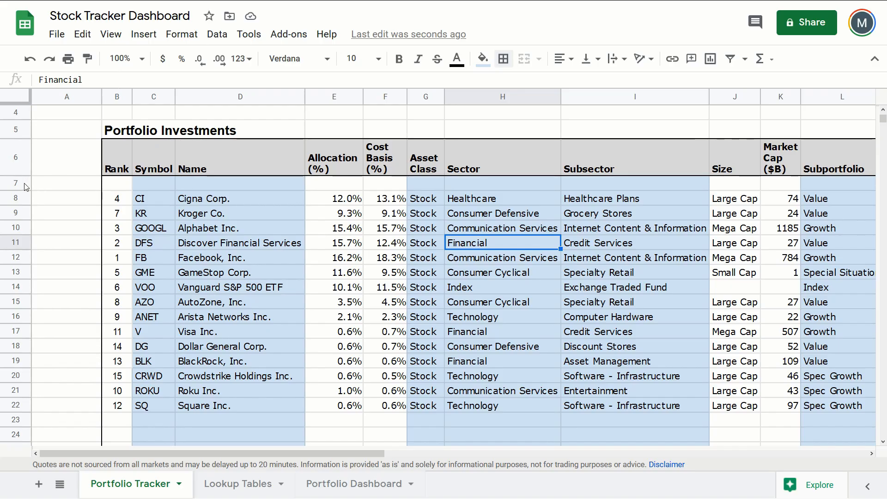
- Delete the empty row 7 directly beneath the Portfolio Investments header
left_click(25, 187)
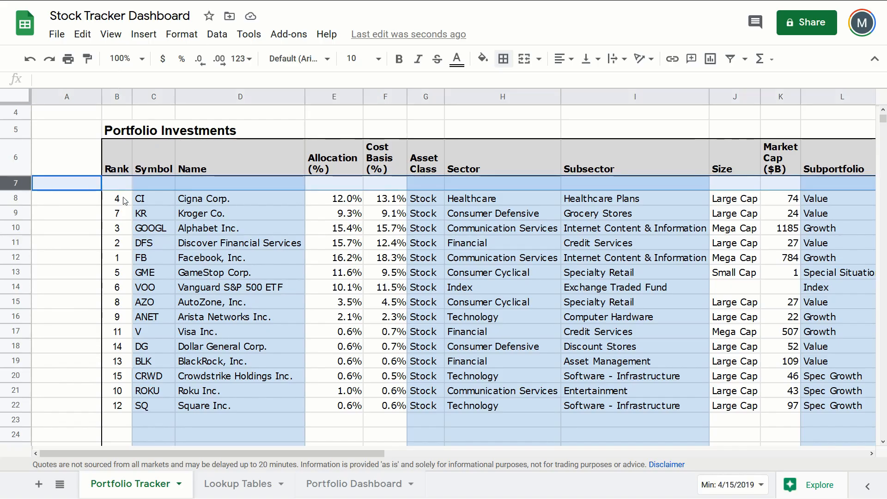
right_click(18, 183)
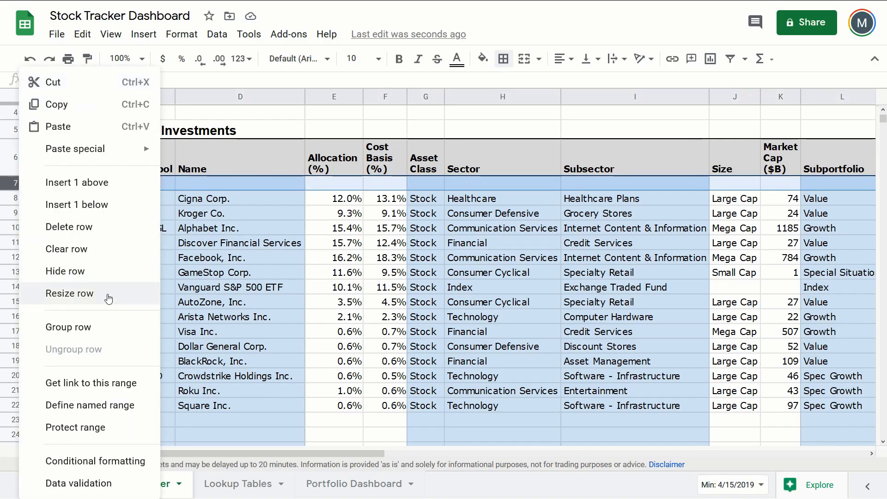
left_click(74, 228)
- Create a filter on the whole Portfolio Investments table, from the Rank header in B6 across to column X
left_click(116, 165)
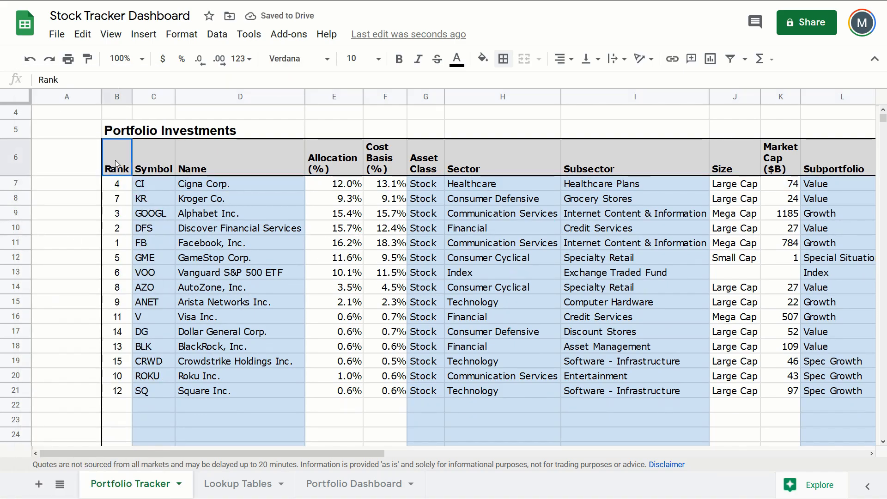
left_click_drag(116, 164, 869, 422)
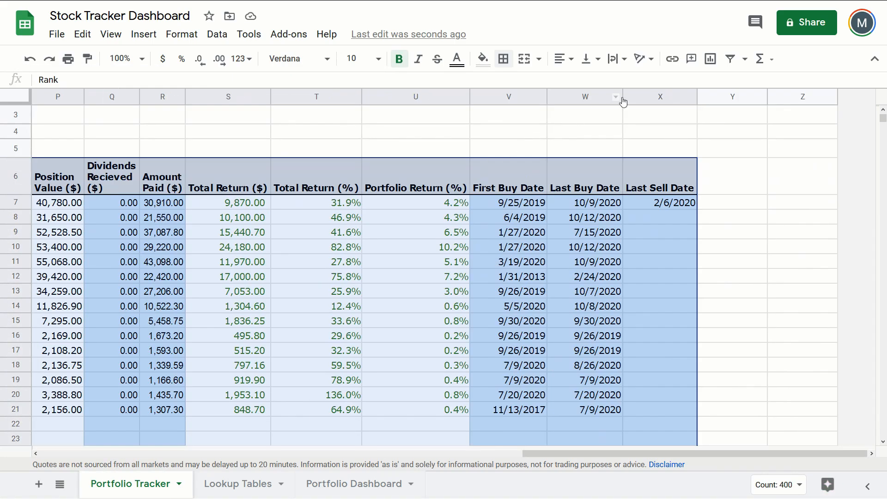
left_click(732, 64)
left_click_drag(770, 453, 220, 458)
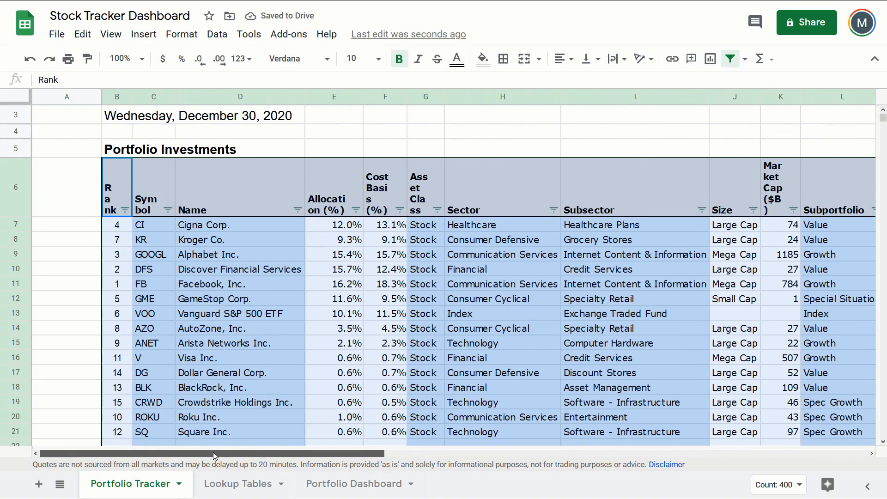
- Sort the table by Rank in ascending order (A → Z)
left_click(124, 211)
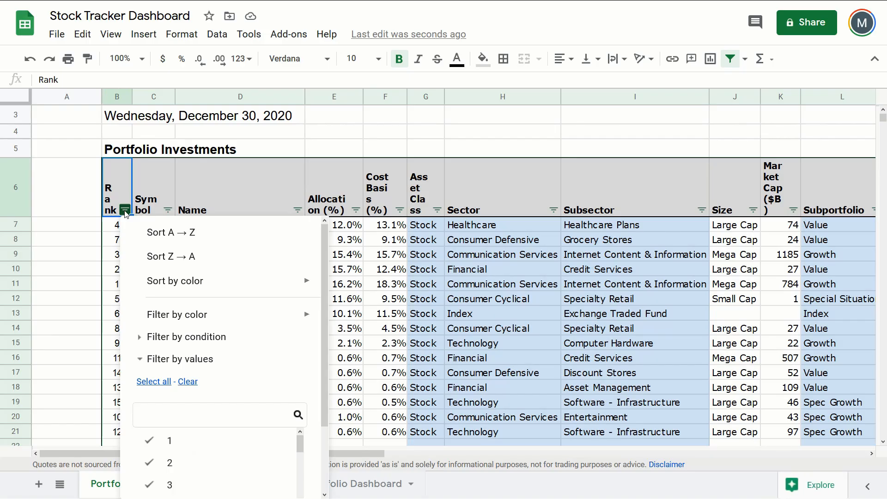
left_click(156, 234)
left_click(156, 233)
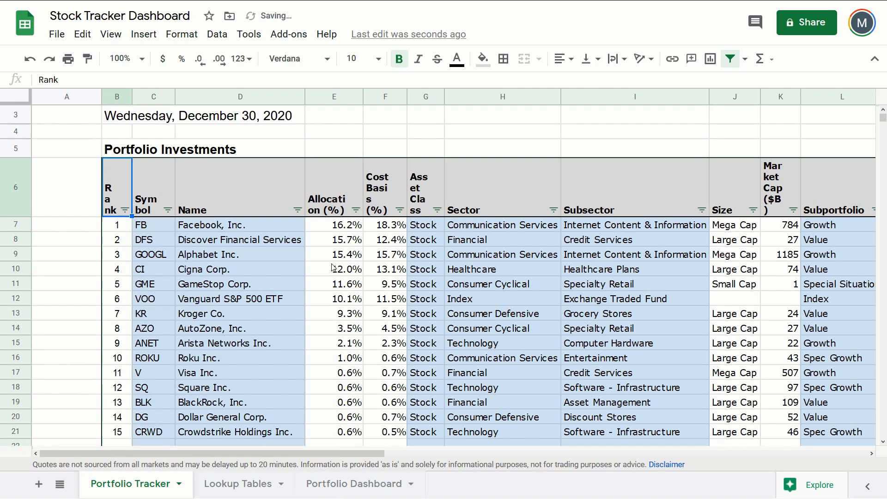
left_click(125, 228)
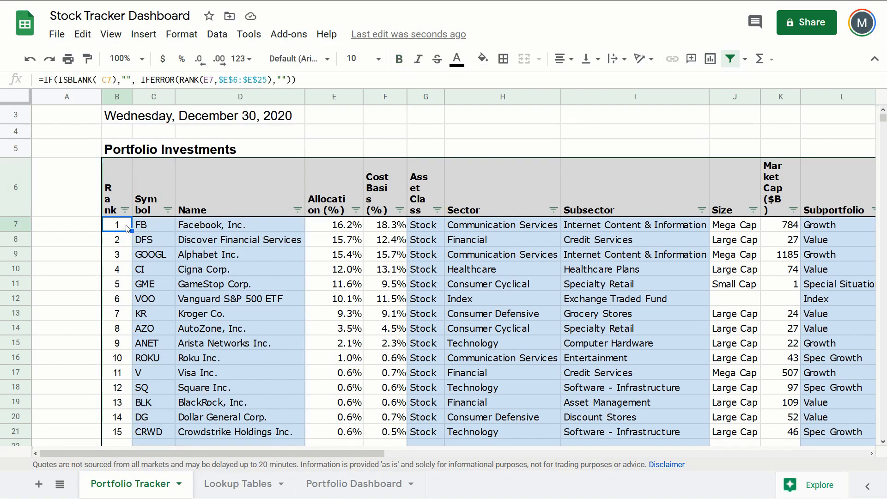
left_click_drag(128, 228, 131, 432)
key("ctrl+z")
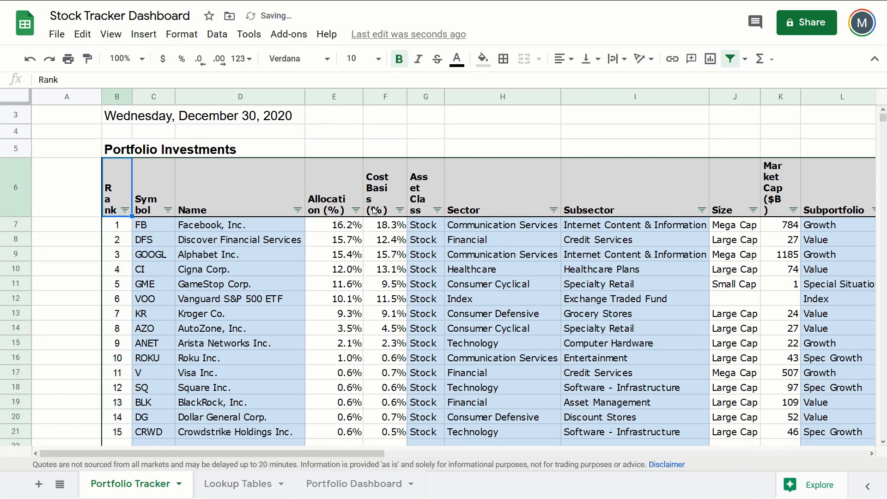
- Try sorting the table by Cost Basis (%) in descending order (Z → A), and undo that sort
left_click(400, 210)
left_click(302, 257)
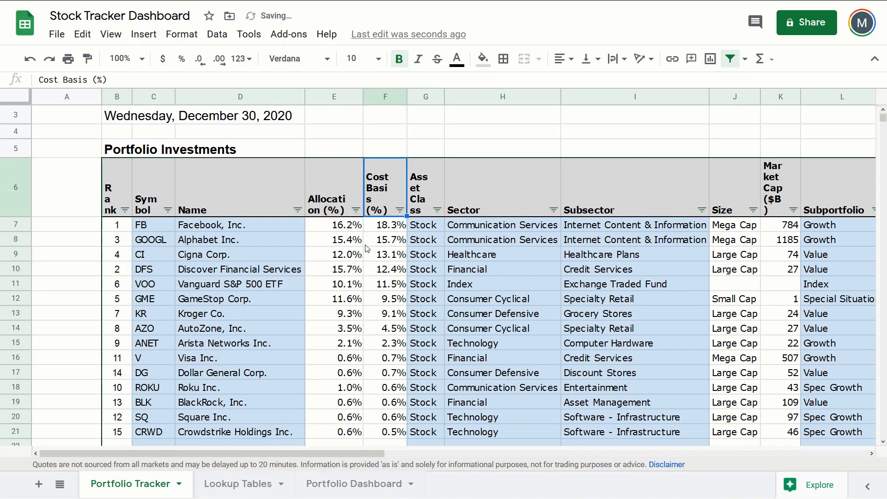
left_click_drag(386, 232, 387, 241)
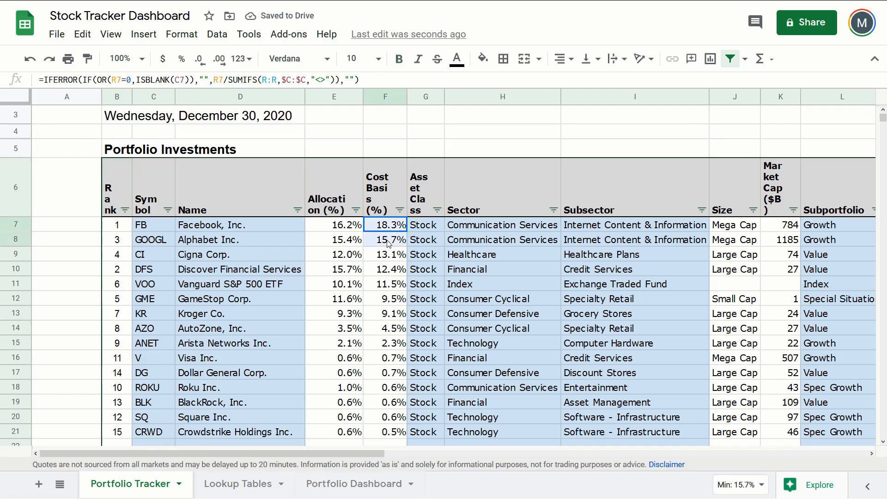
key("ctrl+z")
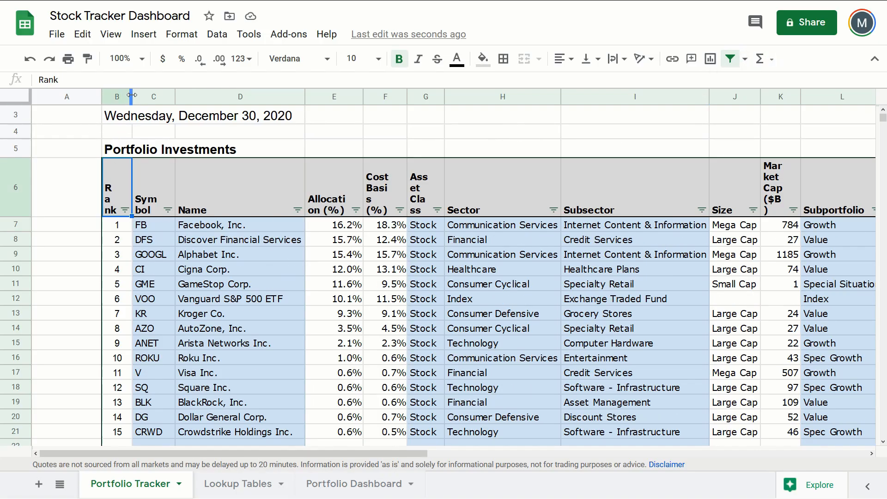
- Try widening the Rank column, undo the resize, and remove the filter from the table
left_click_drag(132, 95, 143, 95)
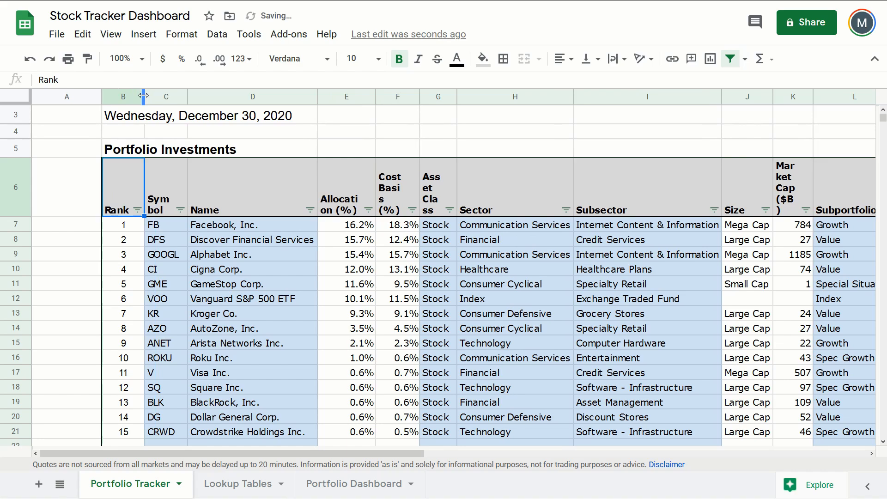
key("ctrl+z")
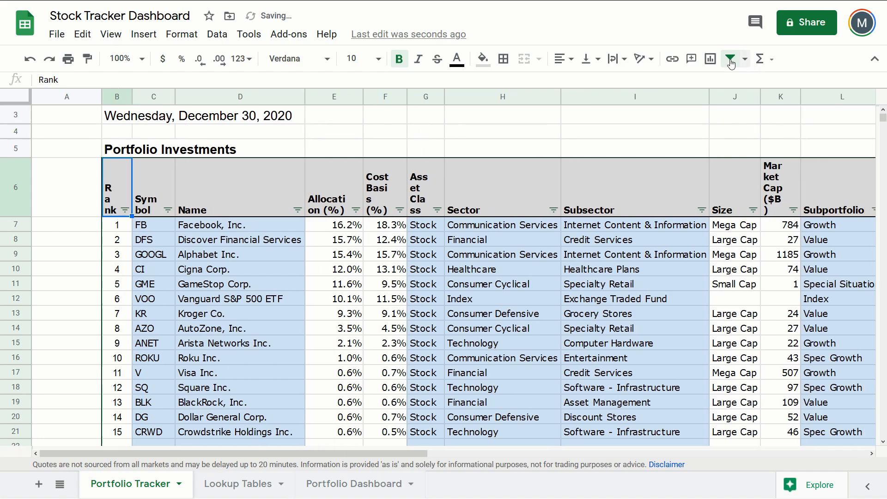
left_click(730, 60)
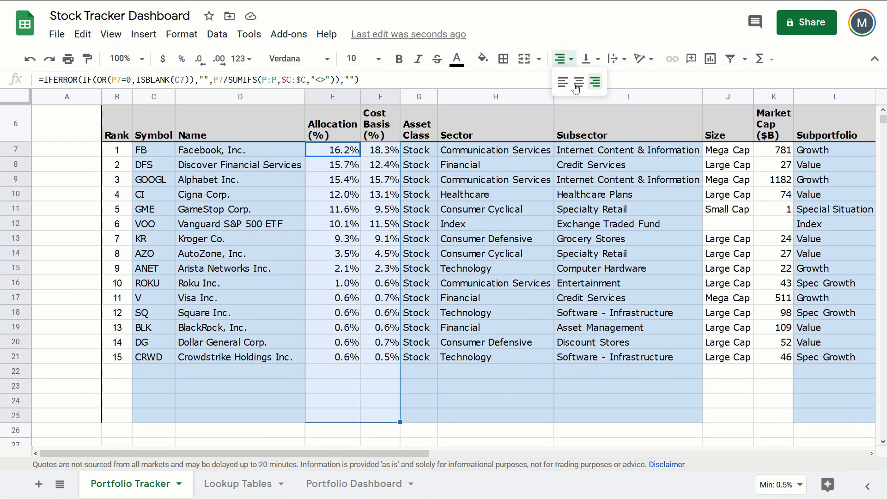
- Center-align the Allocation (%) and Cost Basis (%) values in E7:F25 and the return percentages in T7:U25
left_click(578, 83)
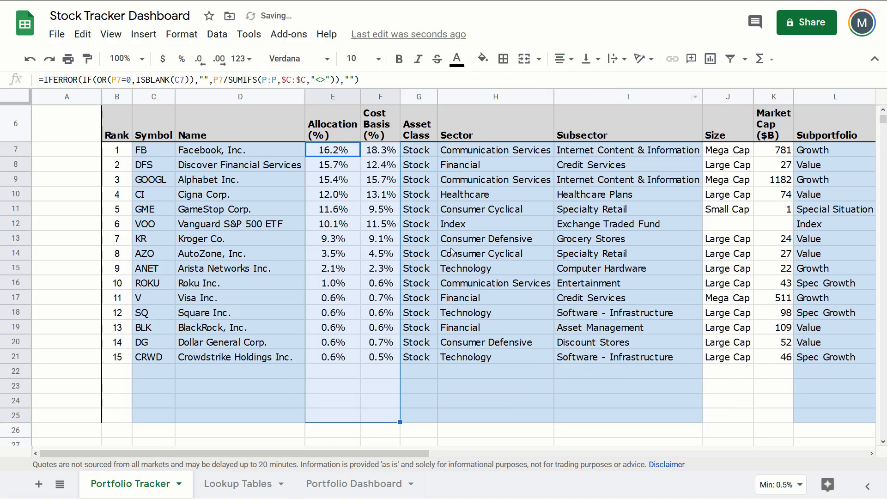
scroll(410, 422, "right", 10)
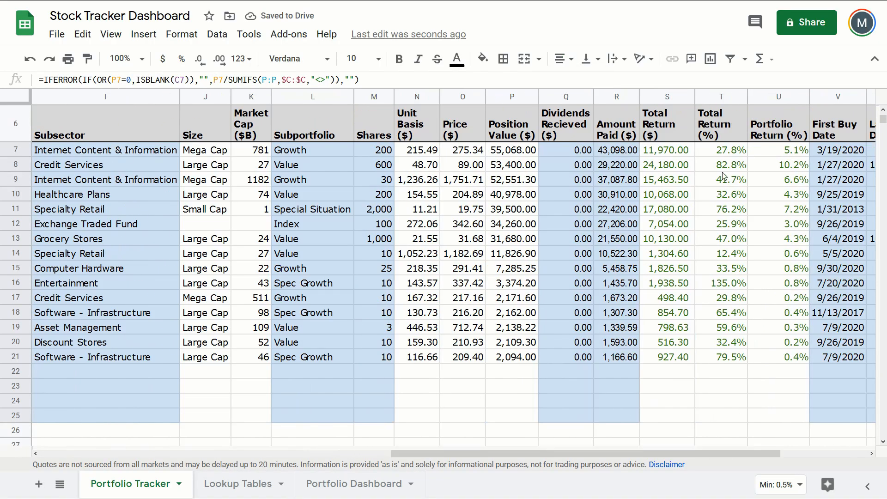
left_click_drag(721, 150, 806, 418)
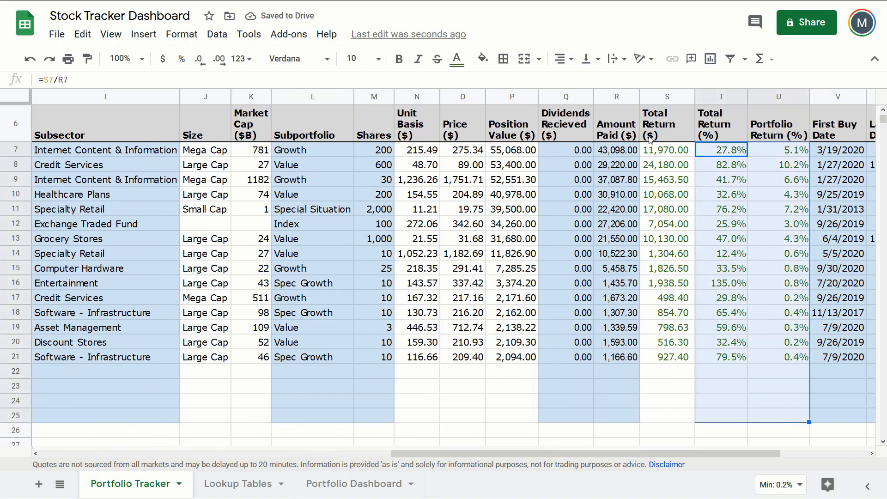
- Add a bottom border to the table's last row, across B25:X25
left_click(119, 336)
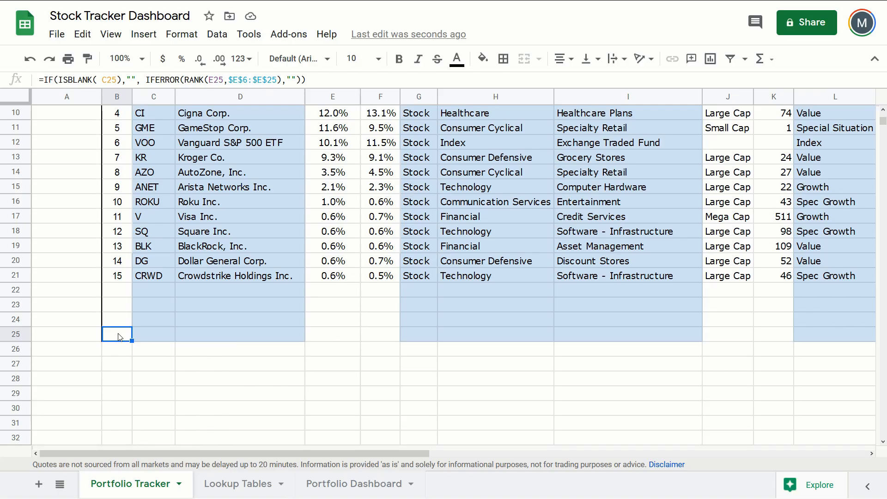
left_click_drag(119, 336, 704, 334)
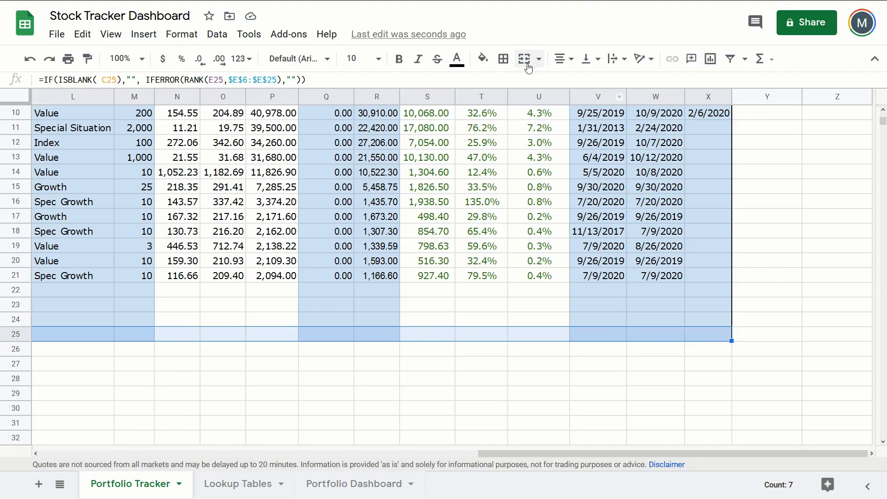
left_click(503, 59)
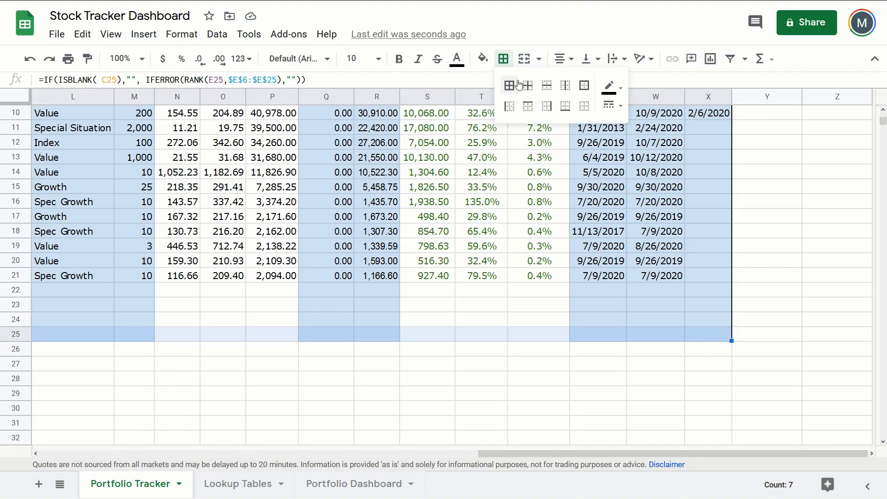
left_click(565, 107)
- Set up a totals row in D26:X26 with an outer border, a light gray fill and the bold label "All Investments" in D26
left_click(719, 354)
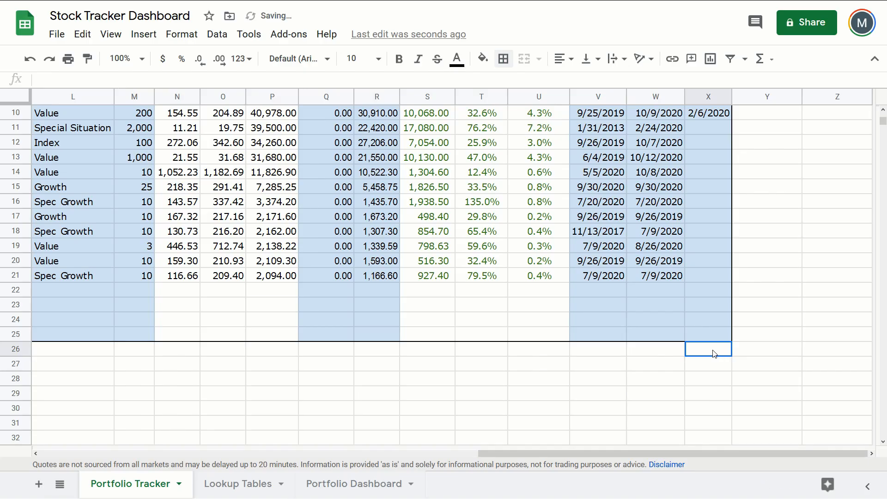
left_click_drag(715, 354, 173, 356)
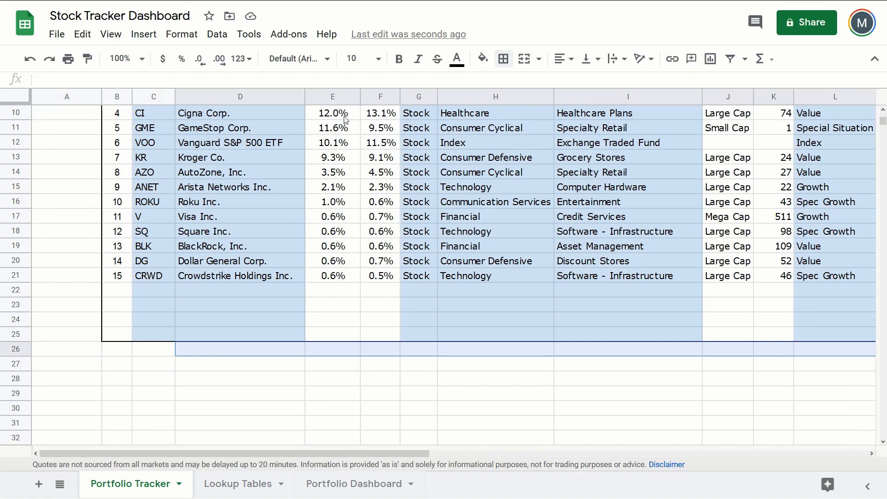
left_click(503, 59)
left_click(584, 85)
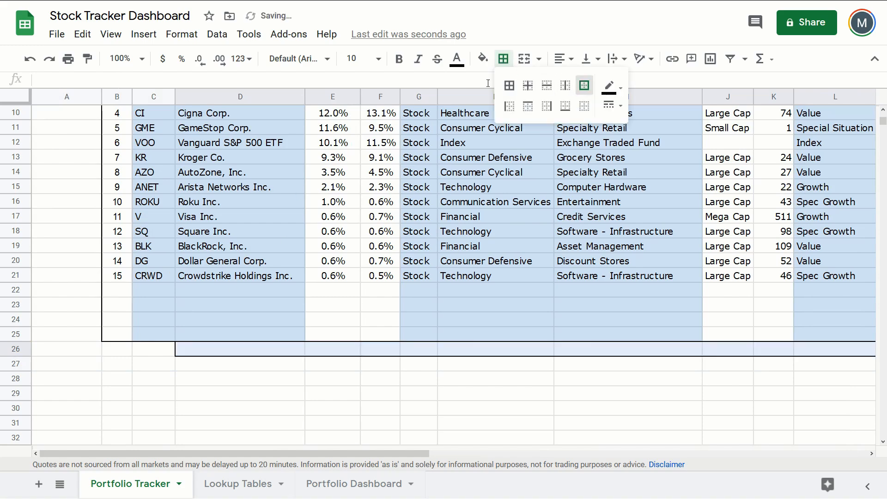
left_click(483, 58)
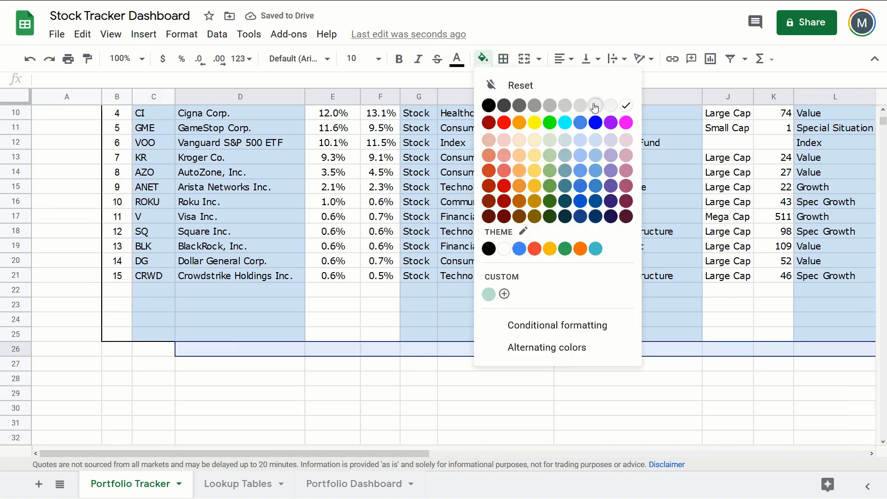
left_click(595, 107)
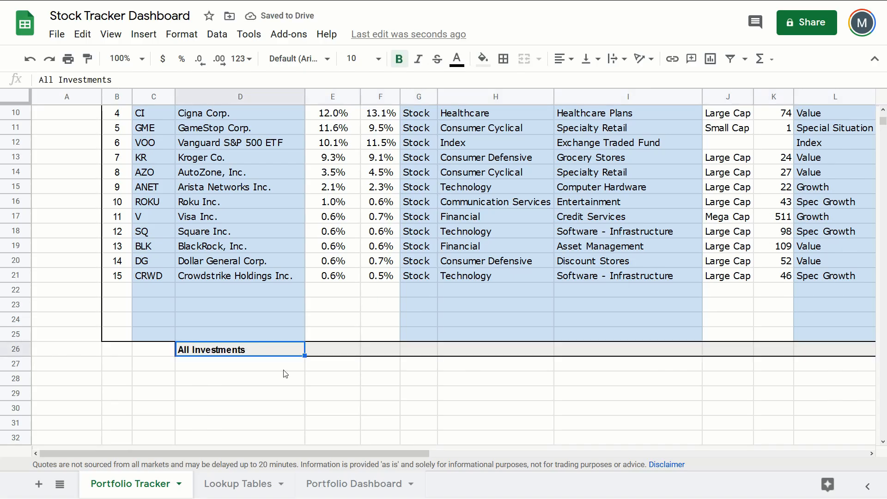
- Total the Allocation (%) column in E26 with =SUM(E6:E25) and copy the formula to F26 for Cost Basis (%)
left_click(337, 354)
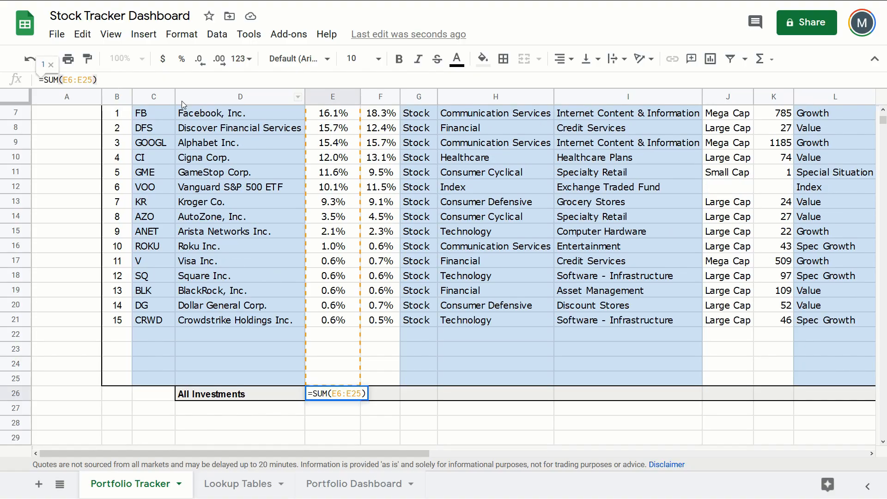
scroll(355, 203, "up", 3)
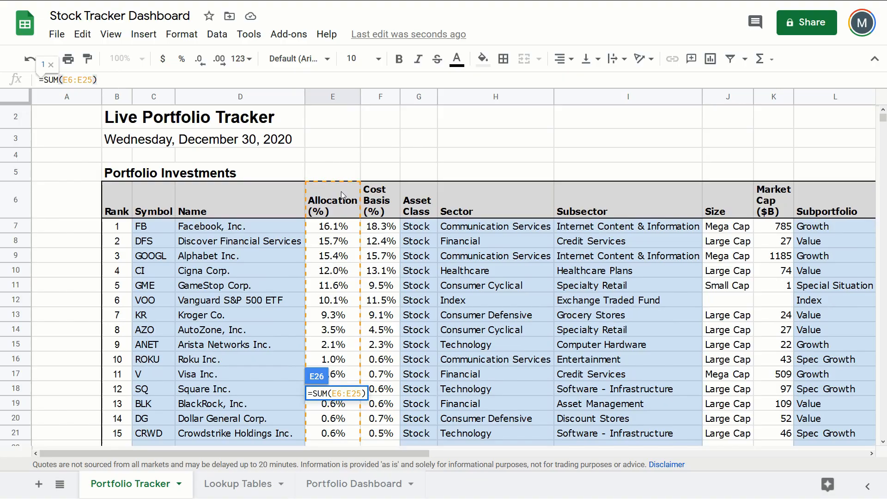
scroll(338, 207, "down", 3)
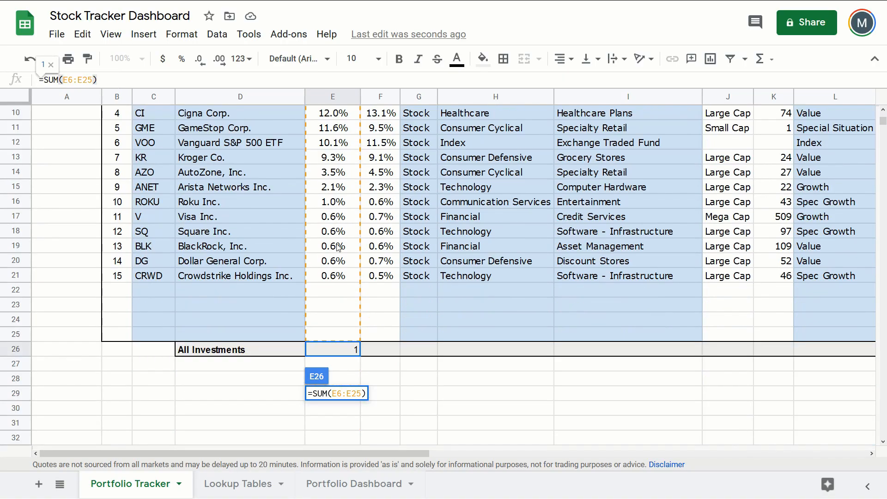
scroll(338, 245, "up", 1)
key("Escape")
key("ctrl+c")
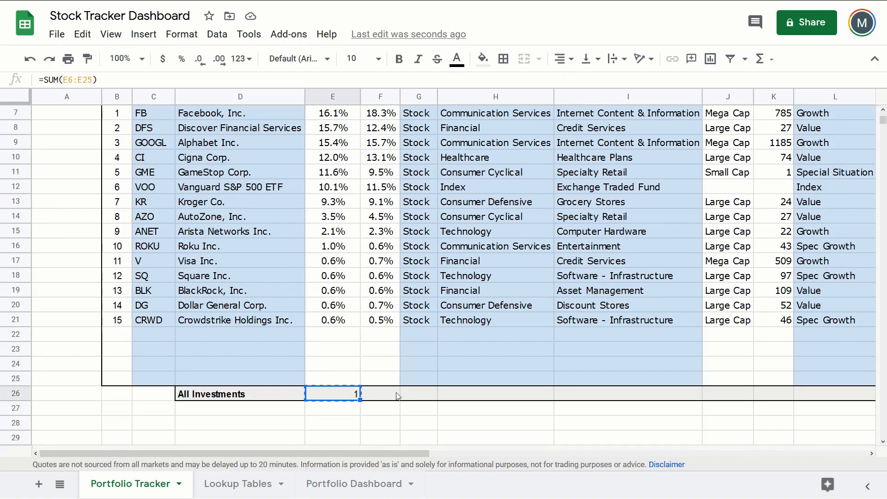
left_click(394, 396)
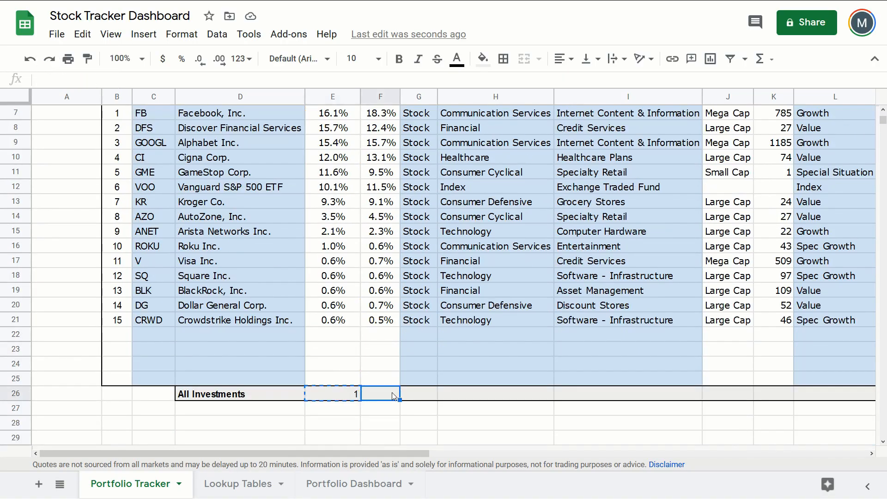
key("ctrl+v")
- Format the totals in E26:F26 as percentages with one decimal place and center-align them
left_click_drag(342, 393, 381, 392)
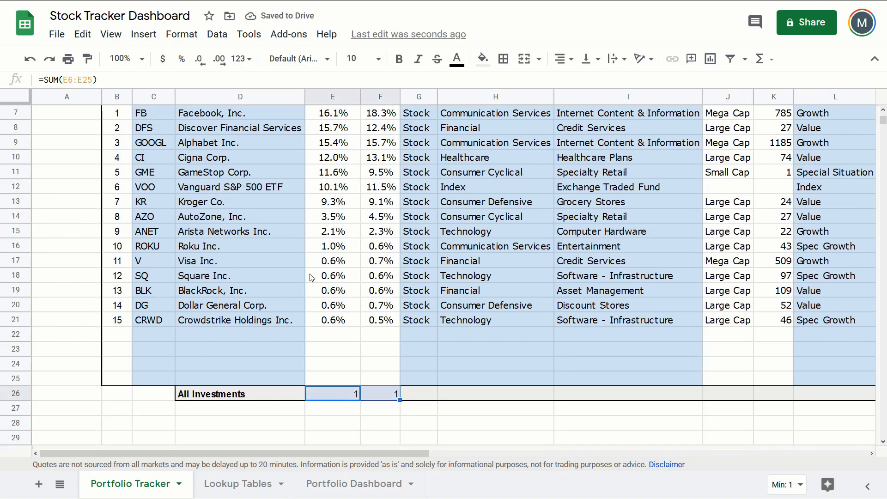
left_click(182, 59)
left_click(208, 68)
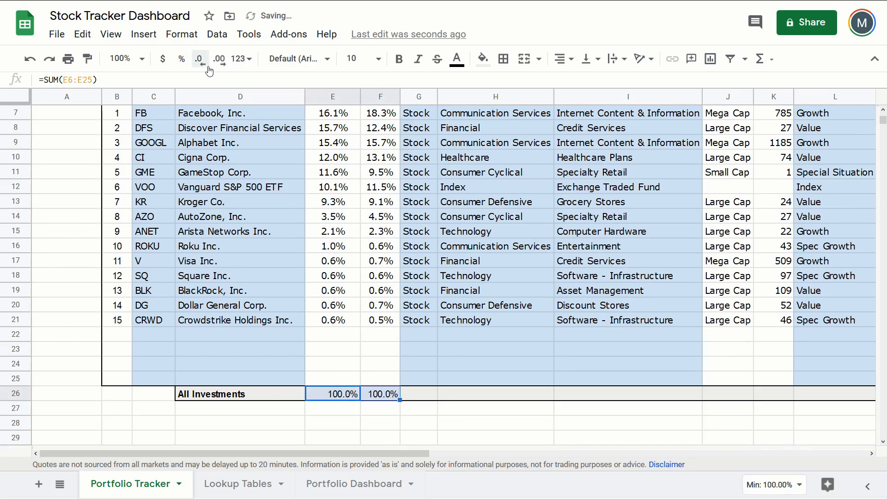
key("ctrl+shift+e")
- Total the Position Value ($) column in P26 with =SUM(P6:P25)
left_click(419, 396)
scroll(419, 396, "right", 15)
left_click_drag(280, 431, 697, 428)
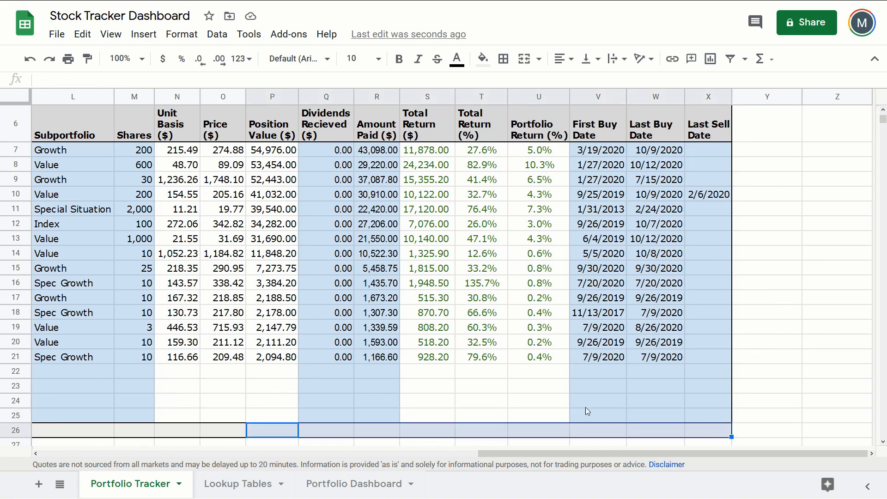
type("=SUM")
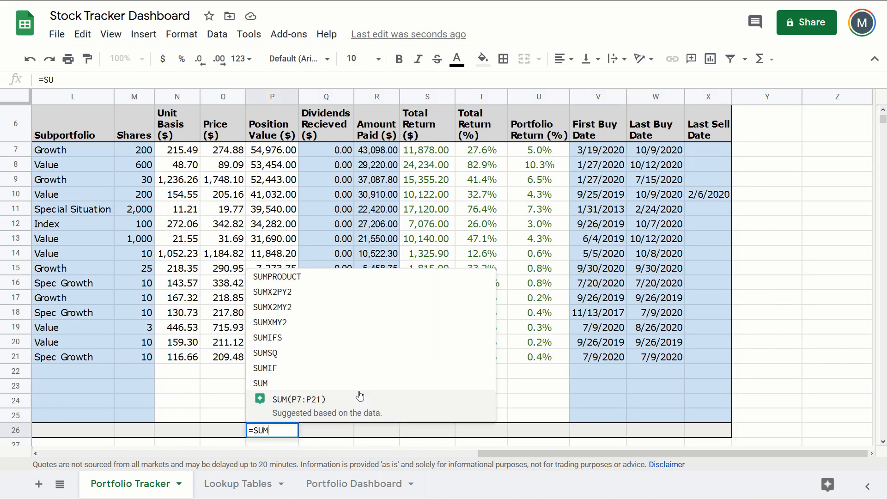
type("(")
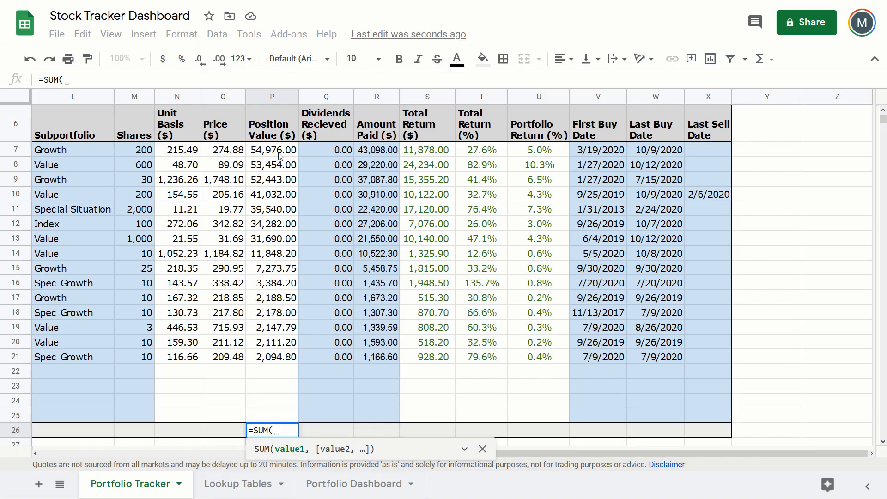
left_click_drag(281, 156, 278, 414)
key("Return")
- Copy the sum formula from P26 to Q26, R26, S26 and U26 to total dividends, amount paid, total return and portfolio return
left_click(280, 437)
key("ctrl+c")
left_click(326, 435)
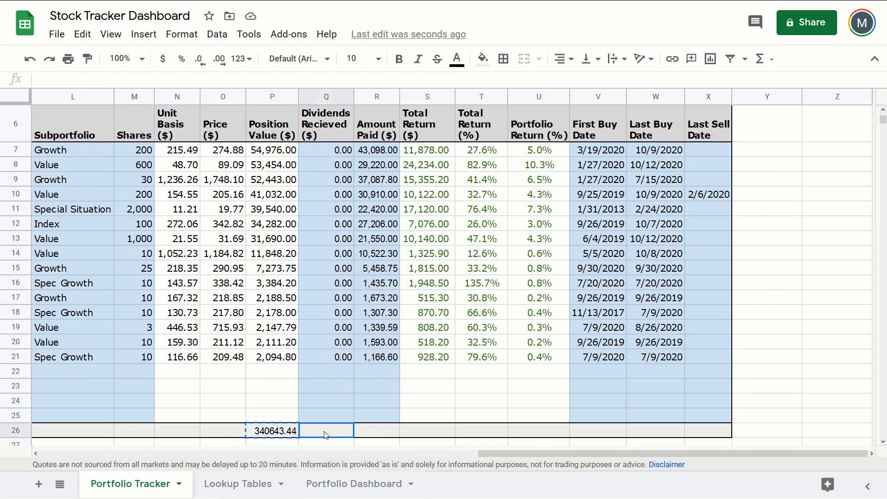
key("ctrl+v")
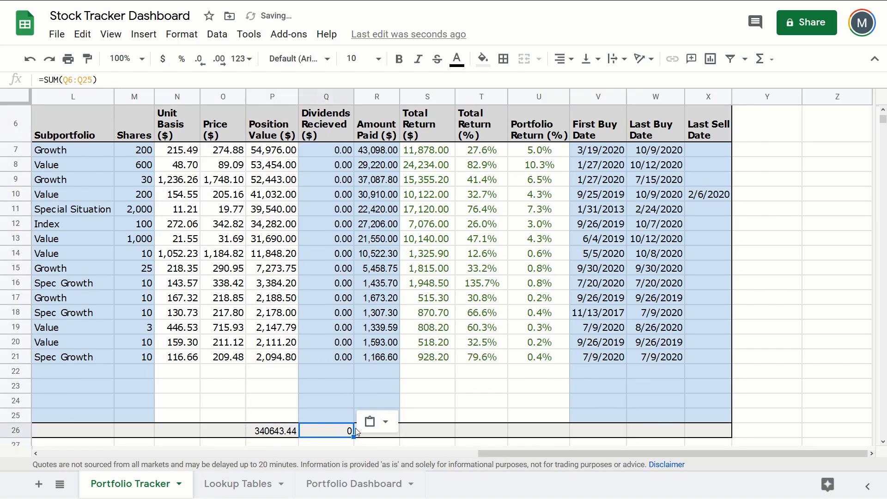
left_click(395, 434)
key("ctrl+v")
left_click(451, 436)
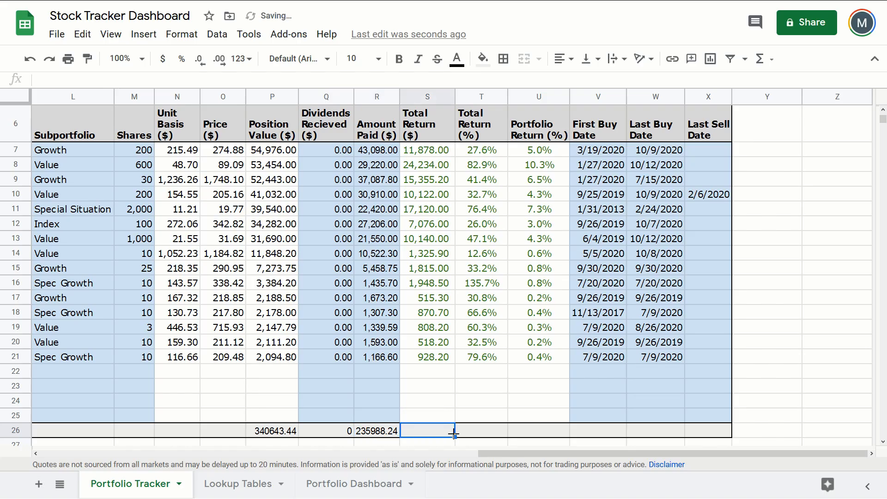
key("ctrl+v")
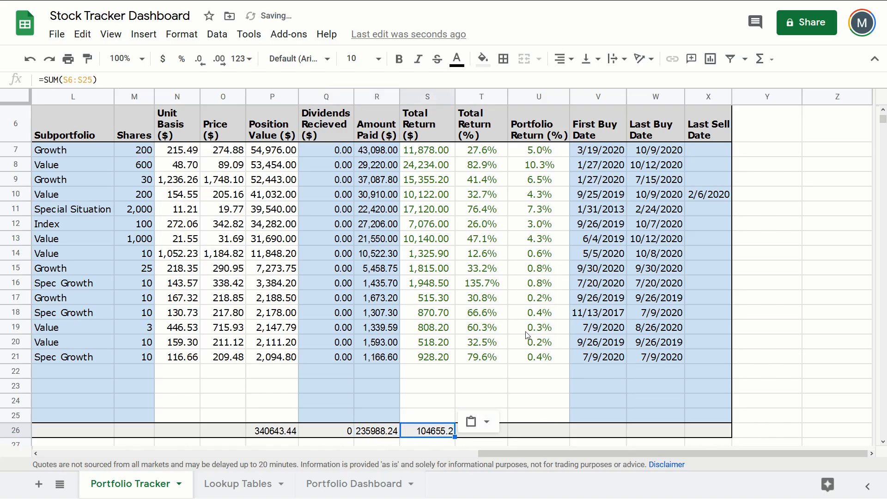
left_click(556, 429)
key("ctrl+v")
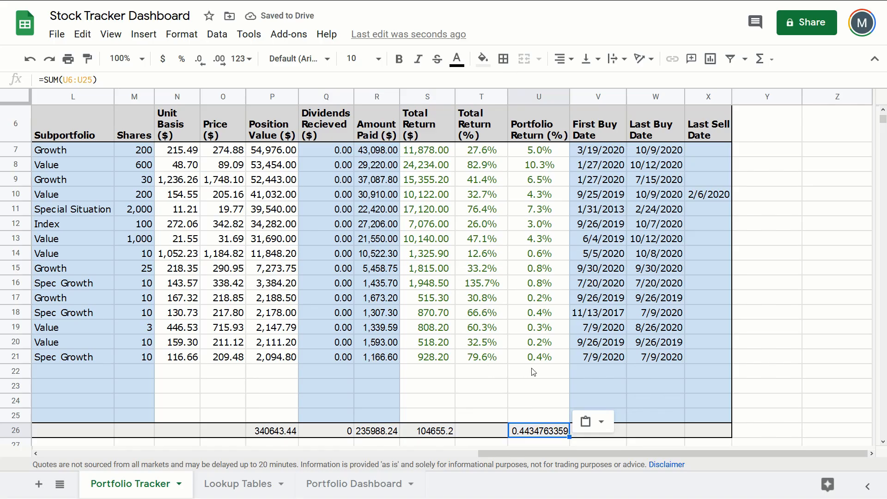
- Calculate the earliest First Buy Date in V26 with =MIN(V6:V25)
key("Tab")
type("=")
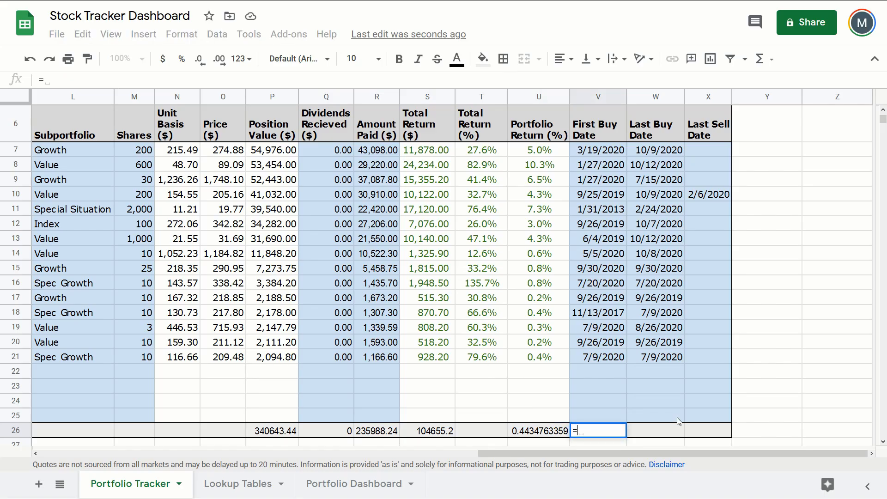
type("MIN(")
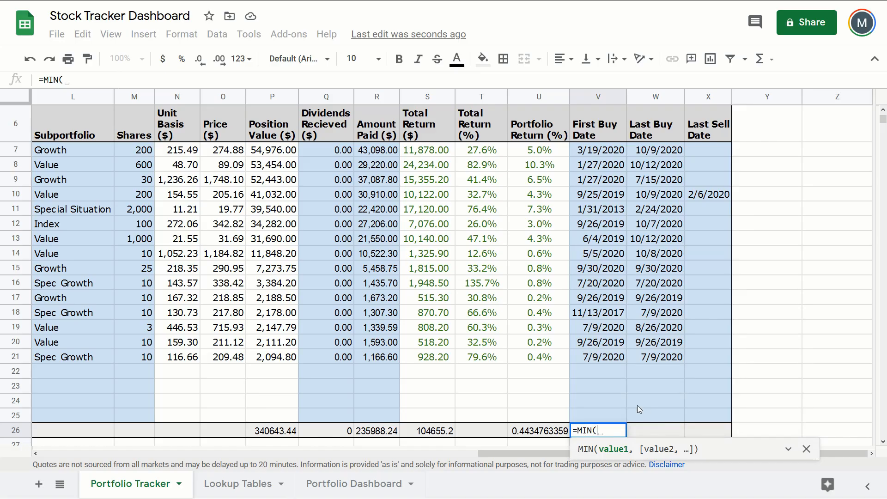
left_click_drag(601, 409, 607, 126)
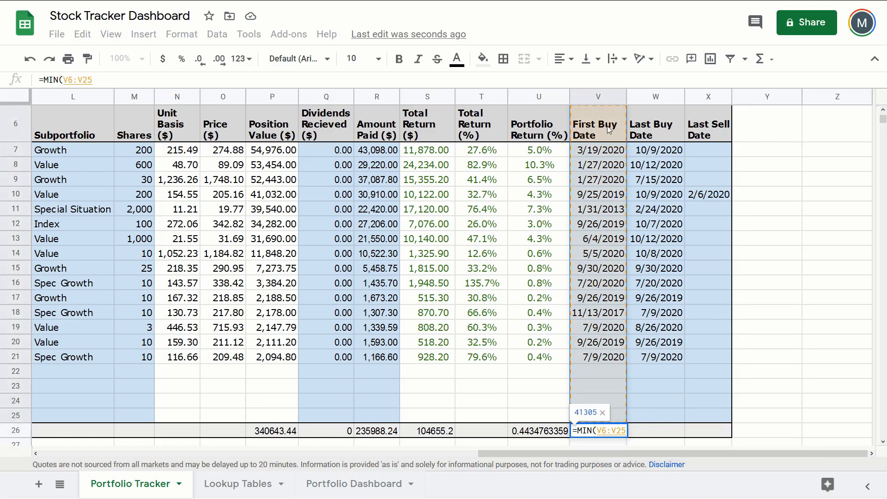
key("Tab")
- Calculate the latest Last Buy Date in W26 with =MAX(W6:W25) and copy the formula to X26 for Last Sell Date
type("=MAX(")
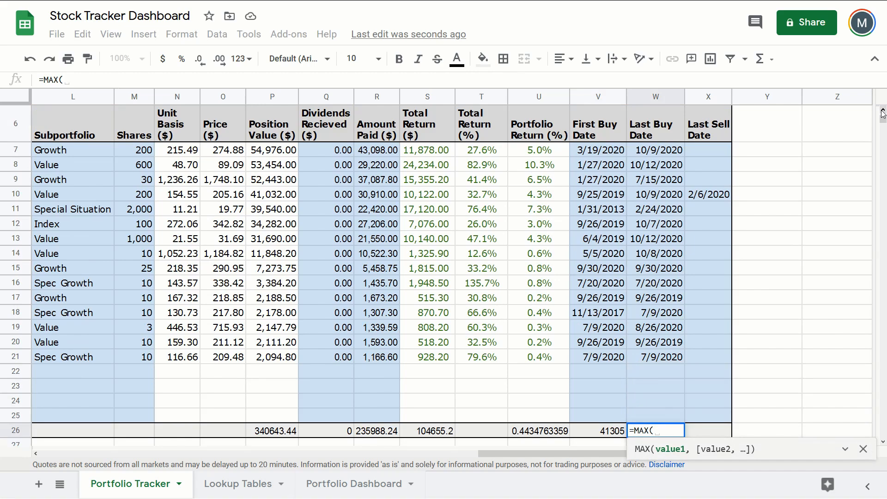
left_click_drag(659, 124, 669, 417)
key("Return")
key("Up")
key("ctrl+c")
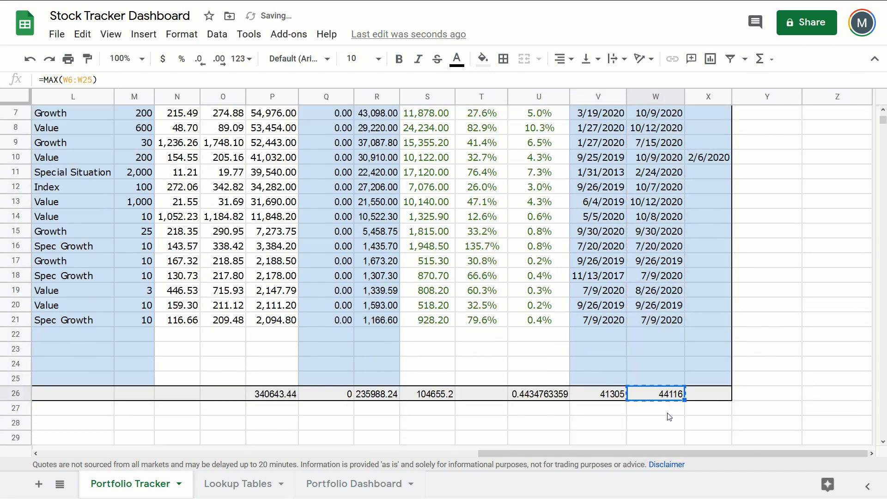
key("Right")
key("ctrl+v")
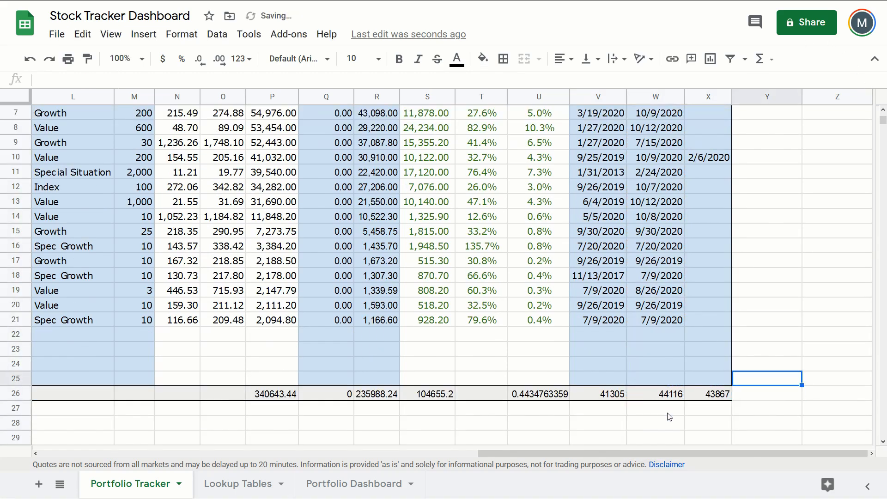
- Add a right border to X26 and format the values in V26:X26 as dates
left_click(504, 59)
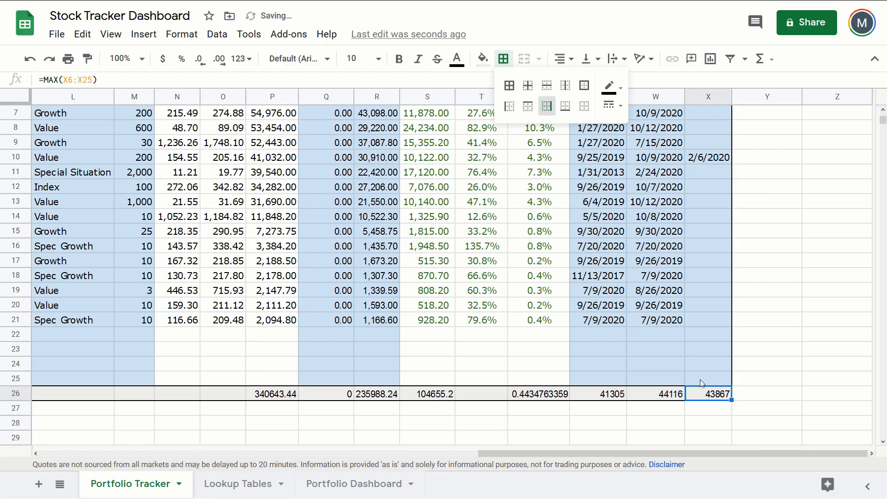
left_click_drag(708, 390, 621, 396)
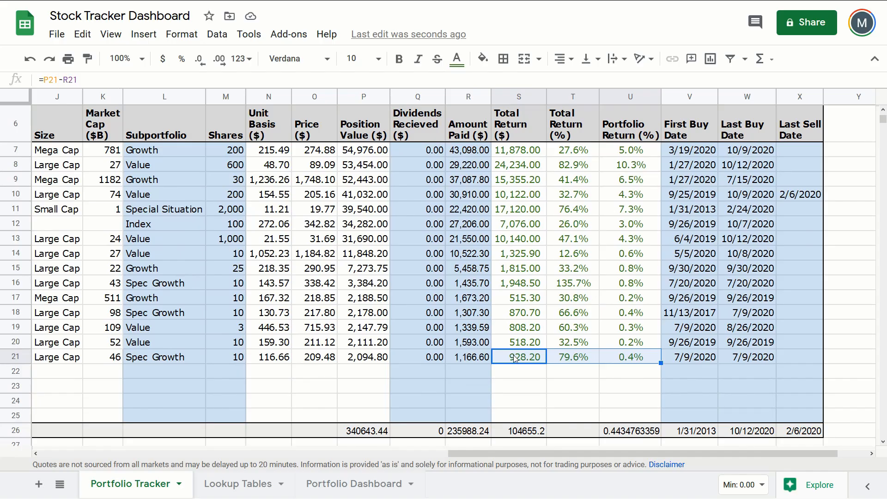
- Copy S21:U21 and paste only its format onto the return totals in S26:U26
left_click_drag(516, 360, 628, 360)
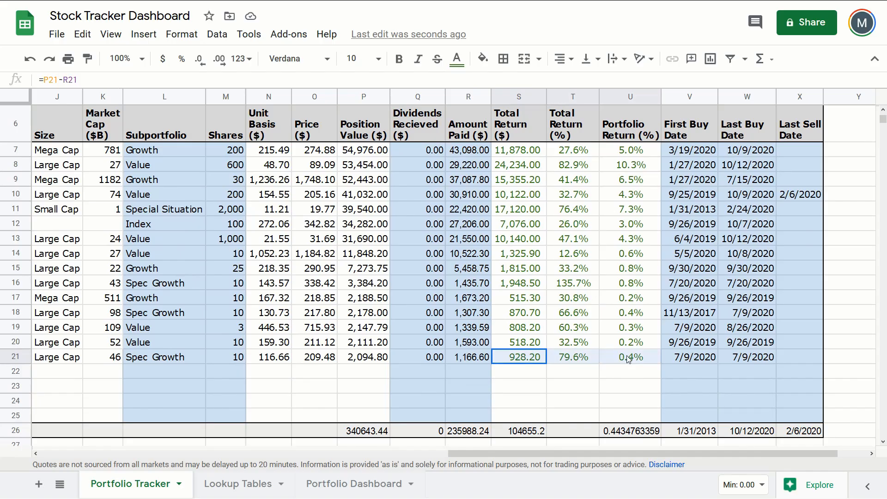
right_click(536, 429)
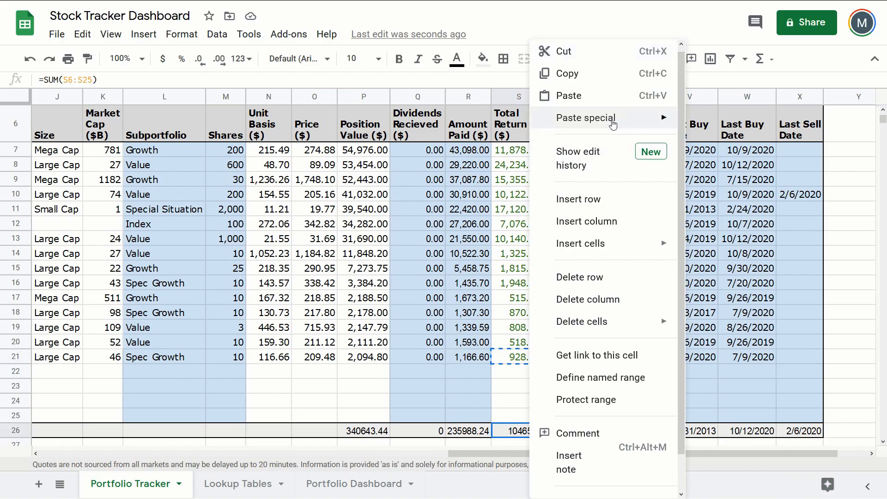
mouse_move(631, 121)
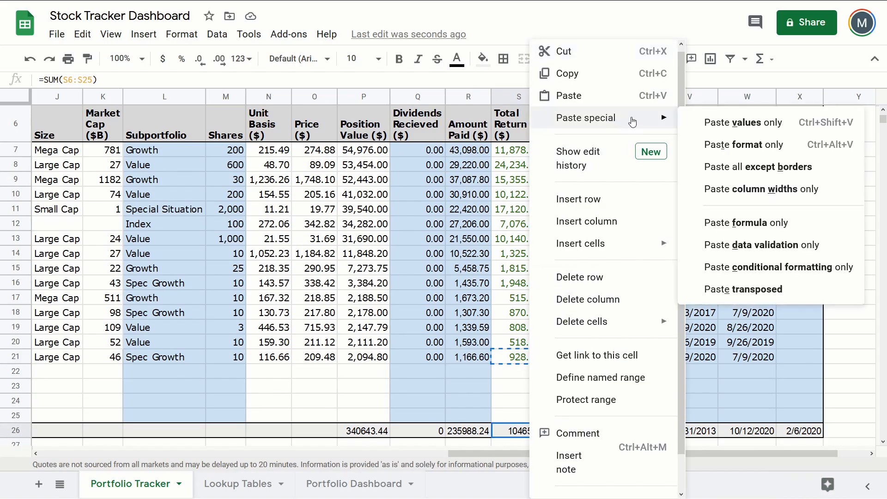
left_click(766, 147)
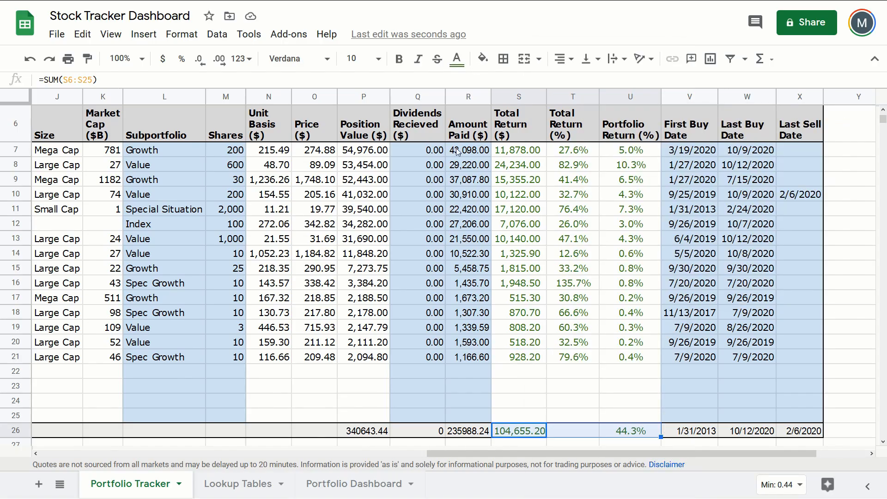
- Add a bottom border and a light gray fill to the return totals in S26:U26
left_click(503, 59)
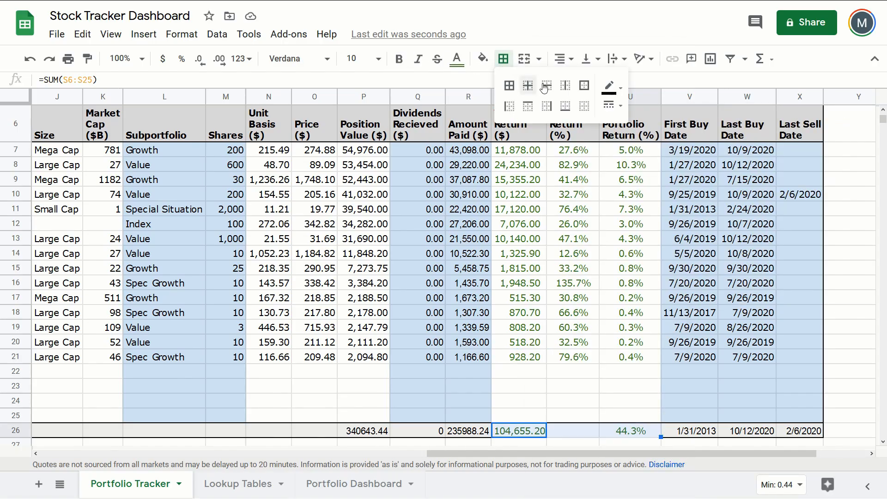
left_click(567, 110)
left_click(483, 59)
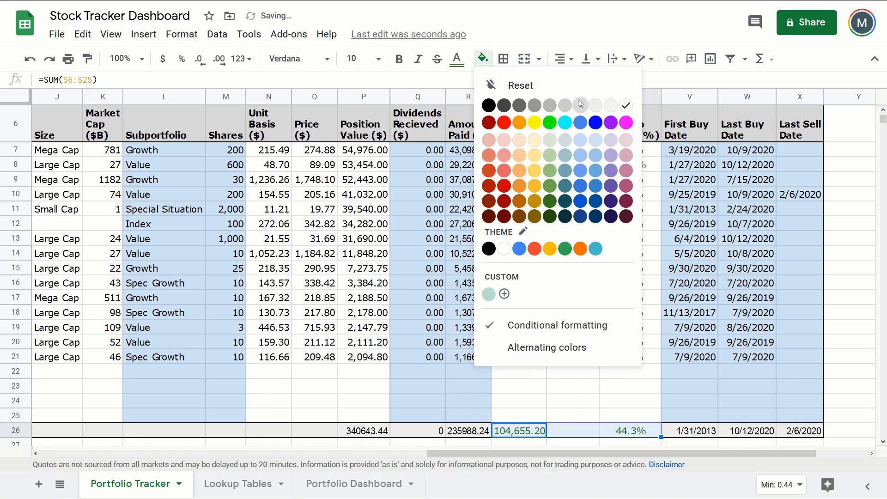
left_click(596, 106)
- Format the Position Value, Dividends and Amount Paid totals in P26:R26 with the Number format
key("Left")
key("shift+Left")
key("shift+Left")
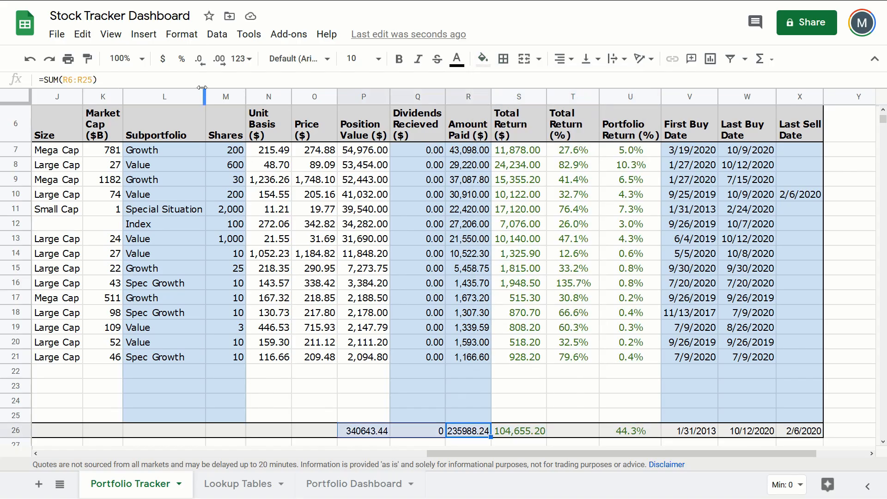
left_click(181, 35)
mouse_move(241, 103)
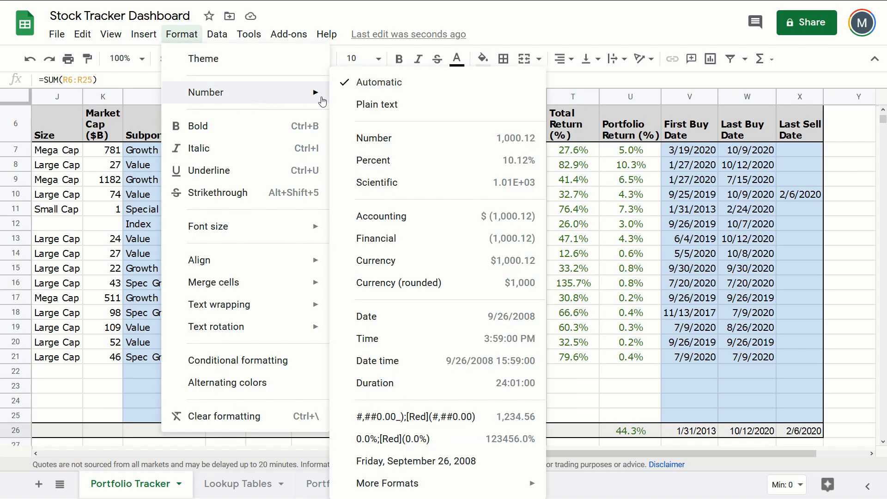
left_click(405, 141)
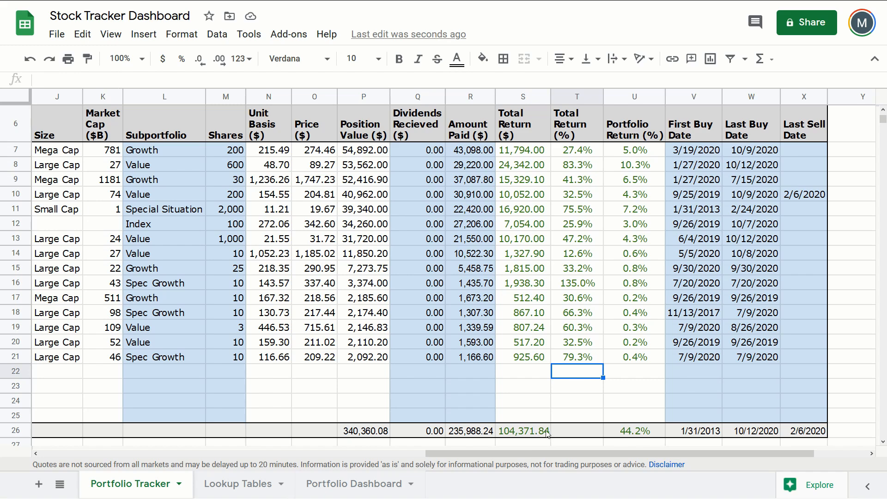
- Calculate the overall Total Return (%) in T26 with the formula =S26/R26
left_click(536, 435)
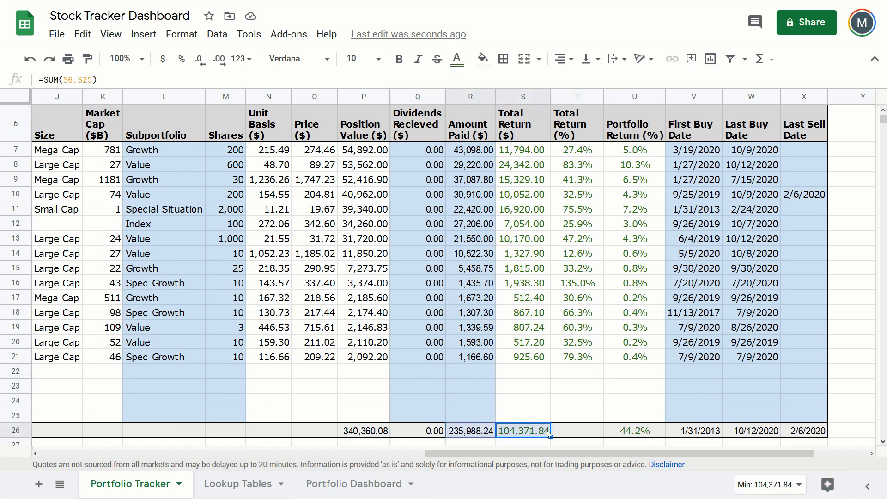
left_click_drag(587, 358, 573, 154)
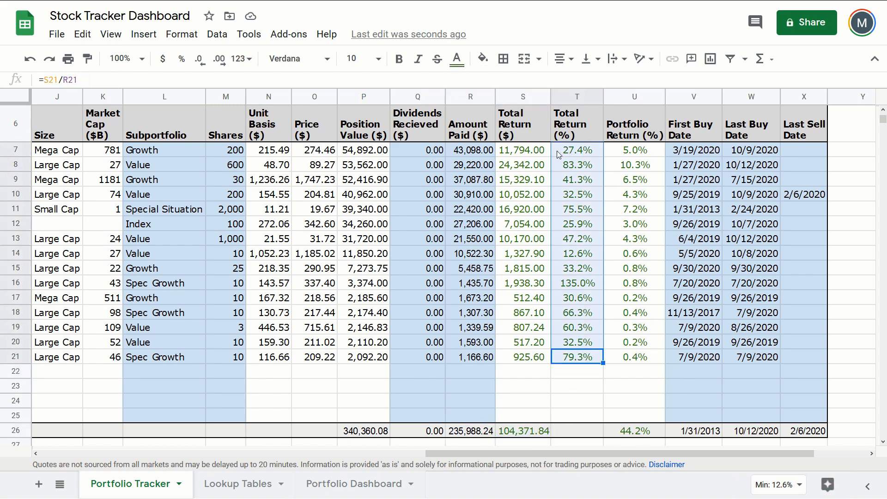
left_click(575, 433)
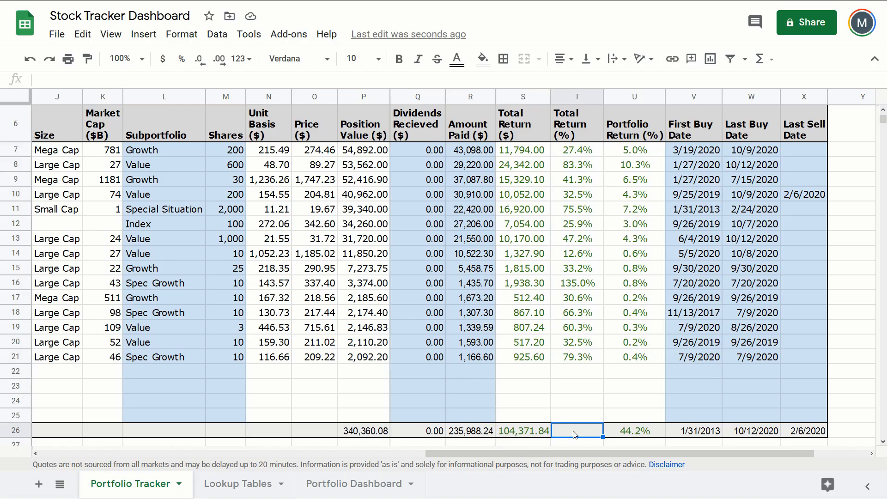
type("=")
left_click(535, 432)
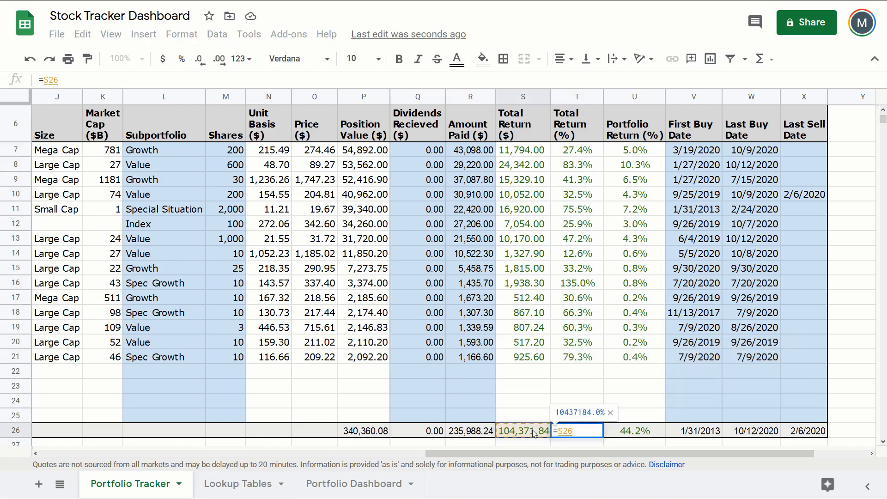
type("/")
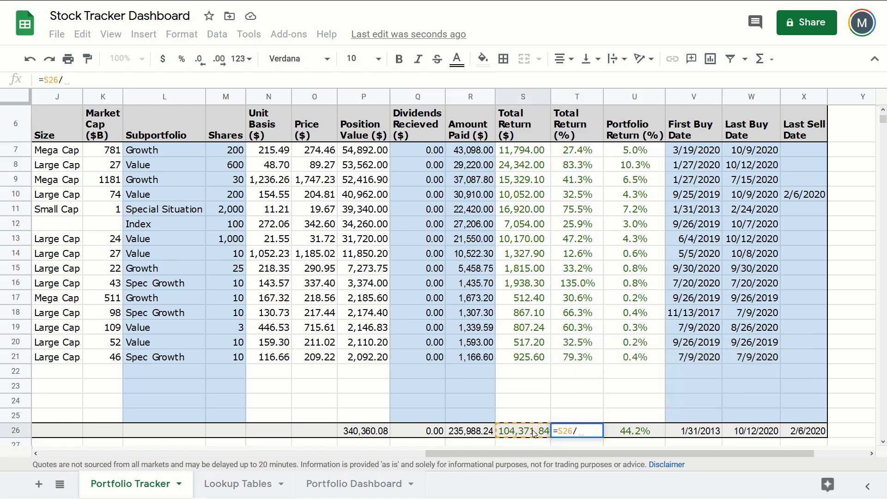
left_click(479, 436)
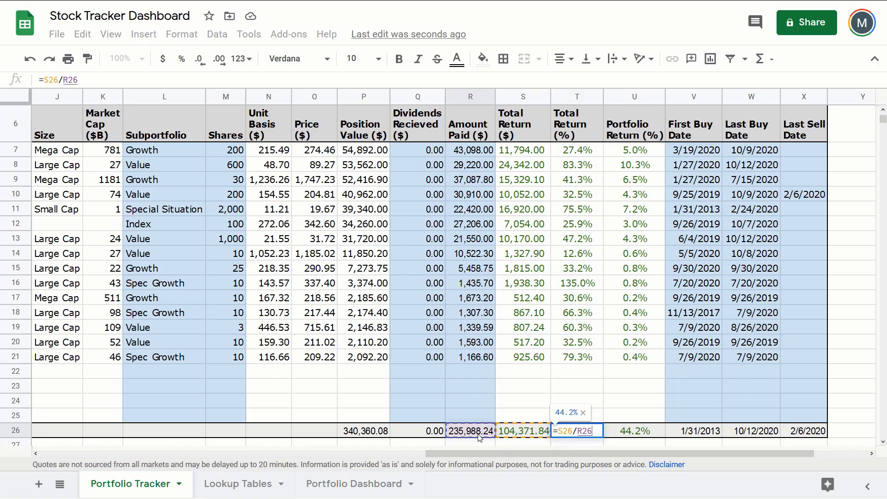
key("Return")
- Compare the Total Return (%) and Portfolio Return (%) values in the totals row and in row 8
left_click_drag(586, 440, 624, 438)
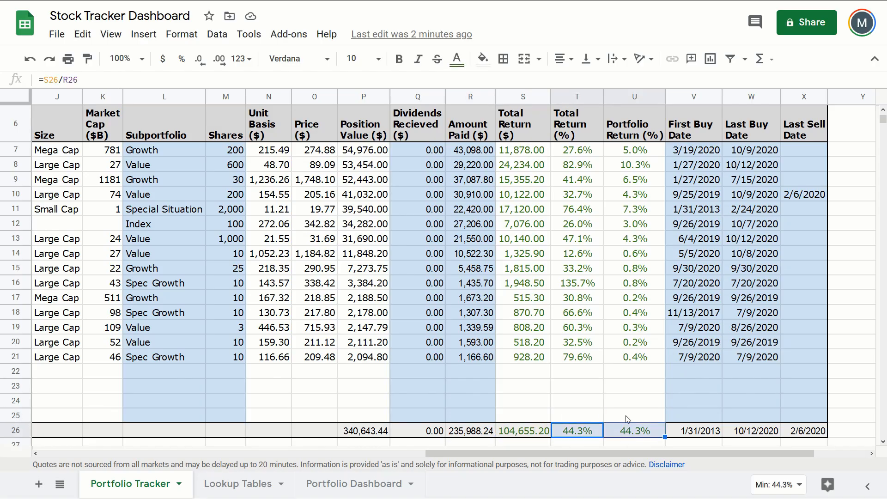
left_click(626, 420)
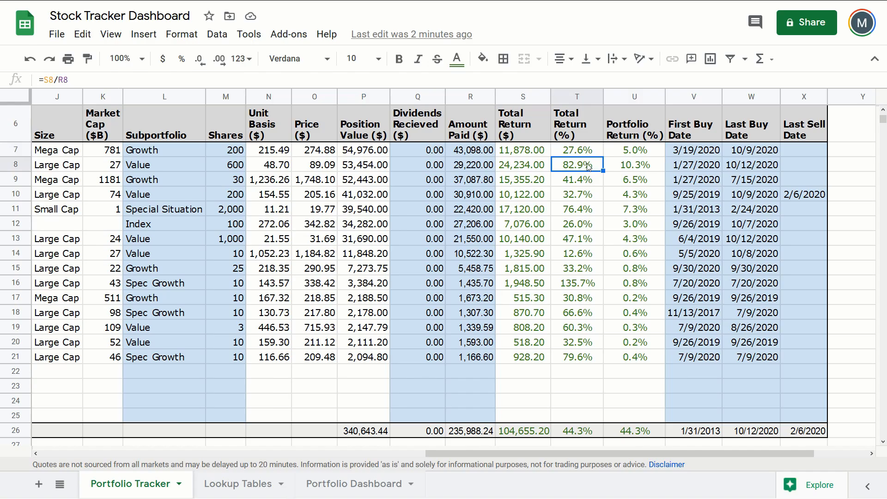
left_click(638, 167)
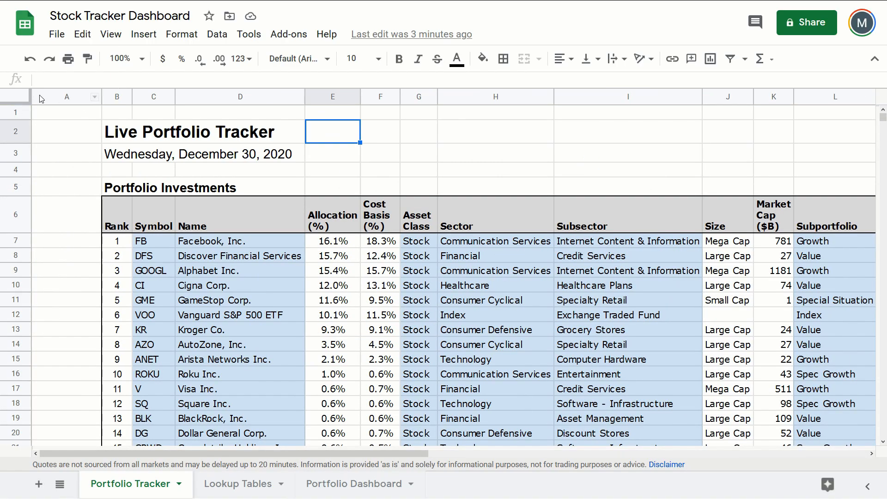
- Set the font of the whole Portfolio Tracker sheet to Verdana and merge B3:E3 to fit the date
left_click(15, 98)
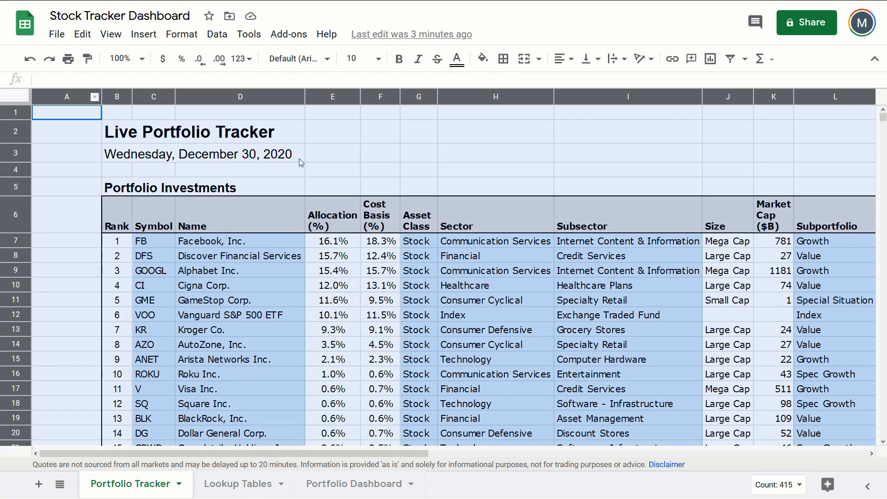
left_click(329, 63)
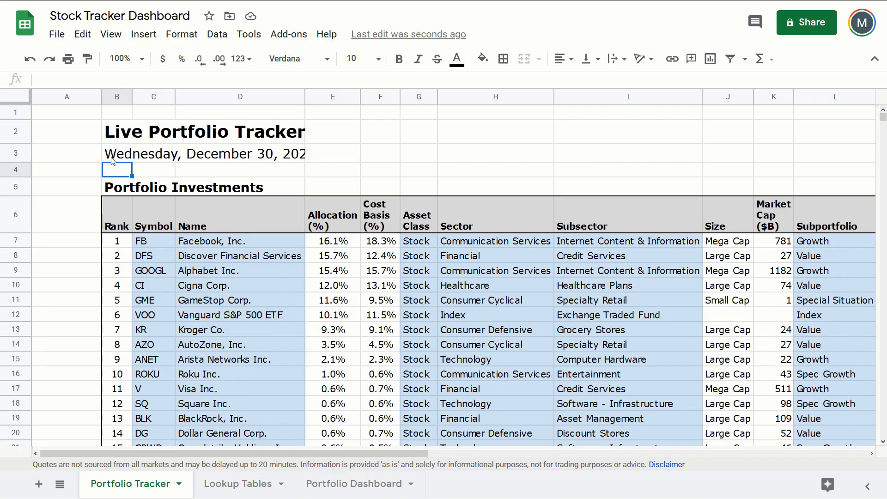
left_click_drag(112, 156, 325, 156)
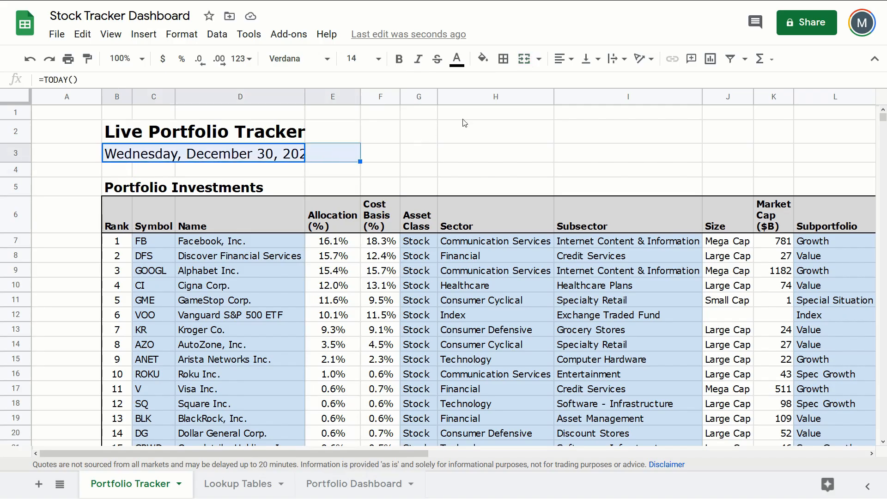
left_click(524, 59)
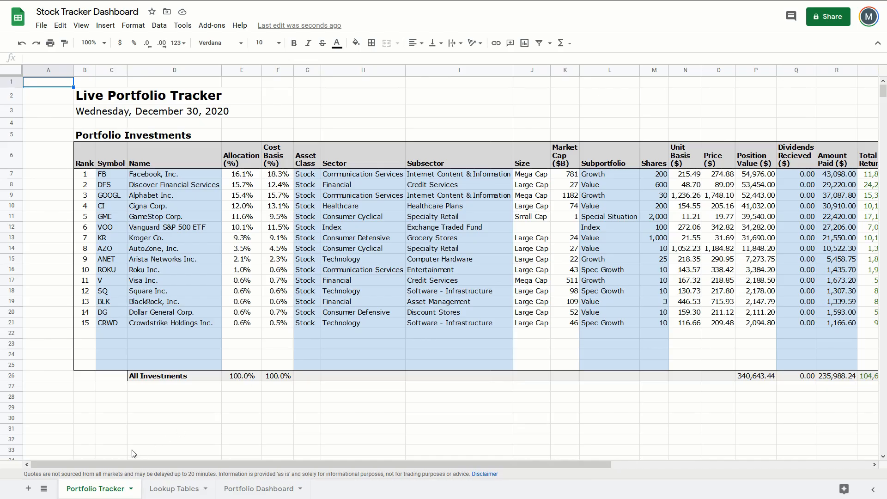
- Hide the gridlines on the Portfolio Tracker sheet and move the Portfolio Dashboard sheet ahead of Lookup Tables
mouse_move(97, 464)
left_mouse_down()
mouse_move(411, 453)
mouse_move(97, 456)
left_mouse_up()
left_click(81, 25)
left_click(104, 68)
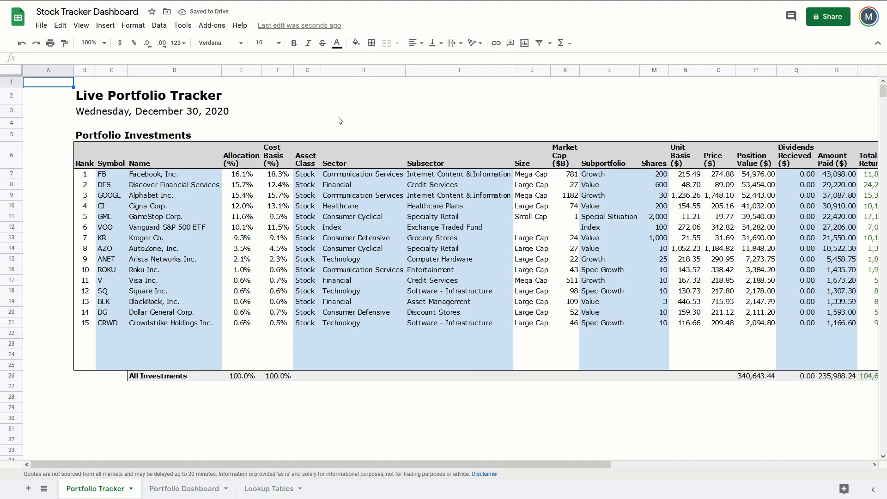
- View the Portfolio Dashboard sheet, return to Portfolio Tracker and select B29 below the holdings table
left_click(192, 443)
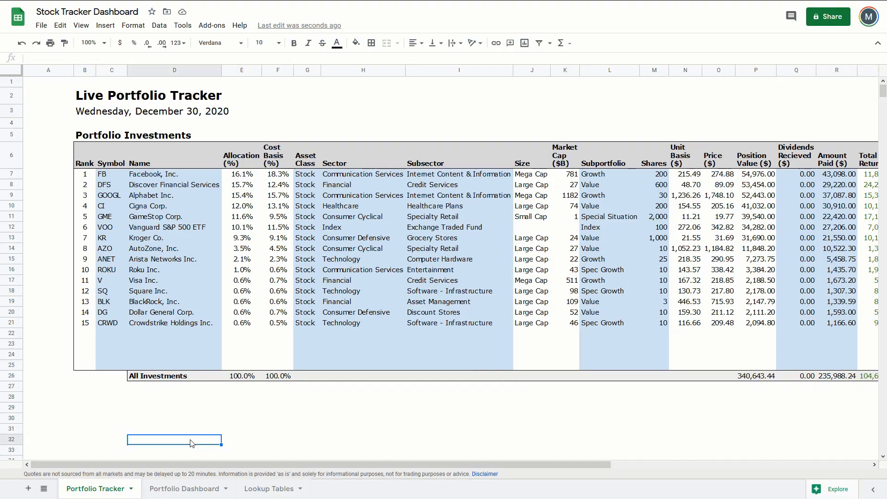
left_click(195, 489)
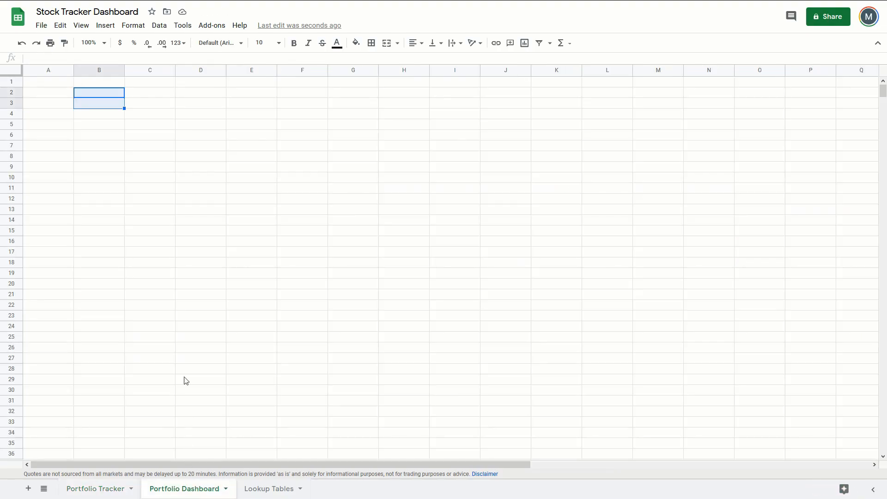
left_click(77, 487)
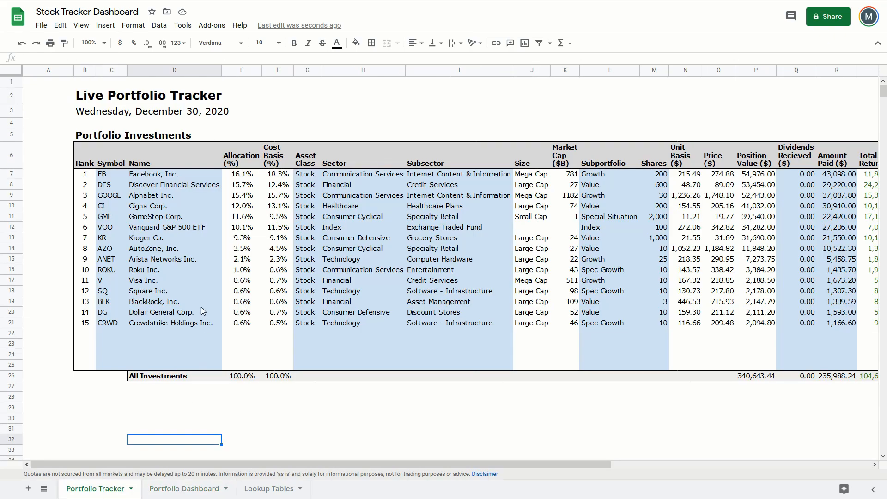
left_click(90, 406)
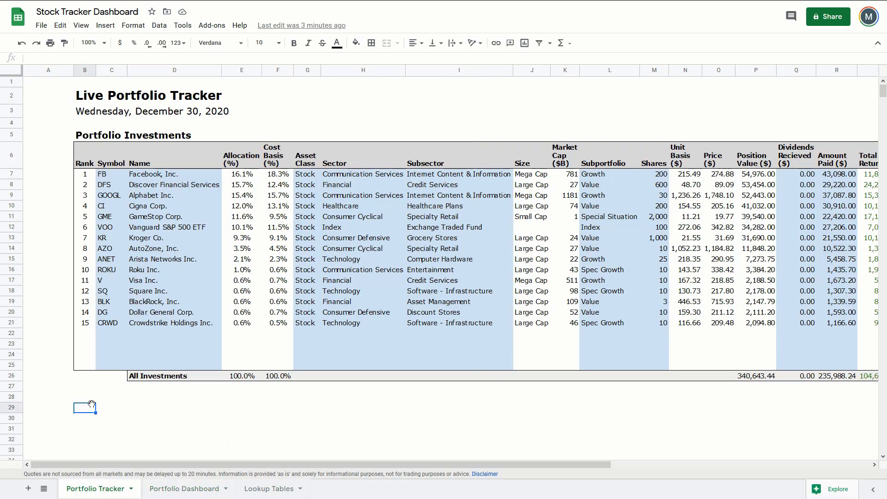
- Insert a pie chart of Allocation (%) by Symbol from C6:E25, without the Name label
left_click_drag(111, 157, 250, 369)
left_click(106, 25)
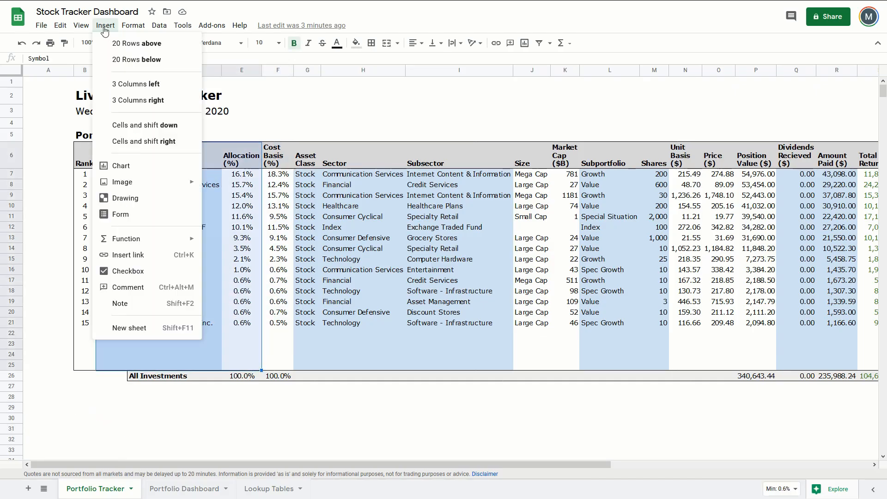
left_click(153, 167)
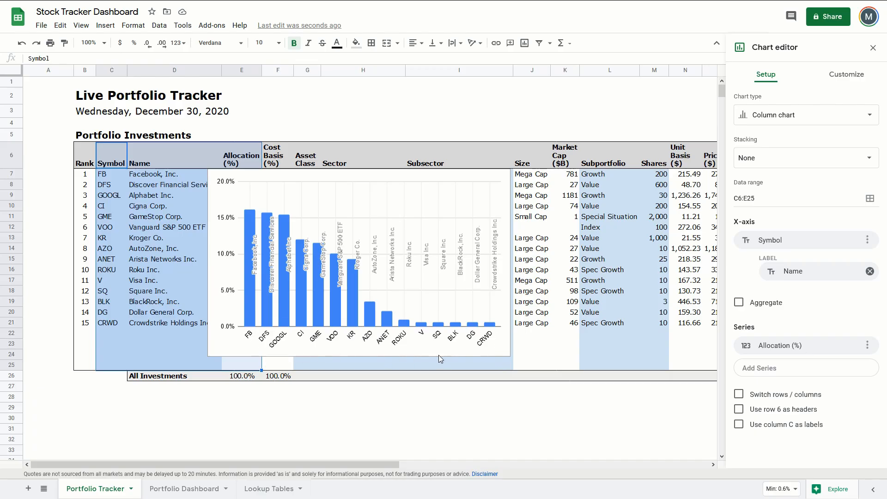
left_click(869, 273)
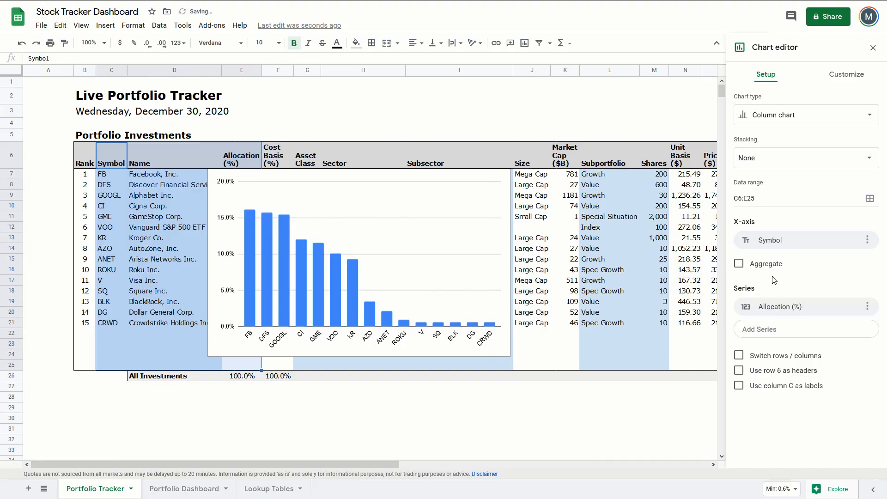
left_click(794, 118)
scroll(758, 225, "down", 6)
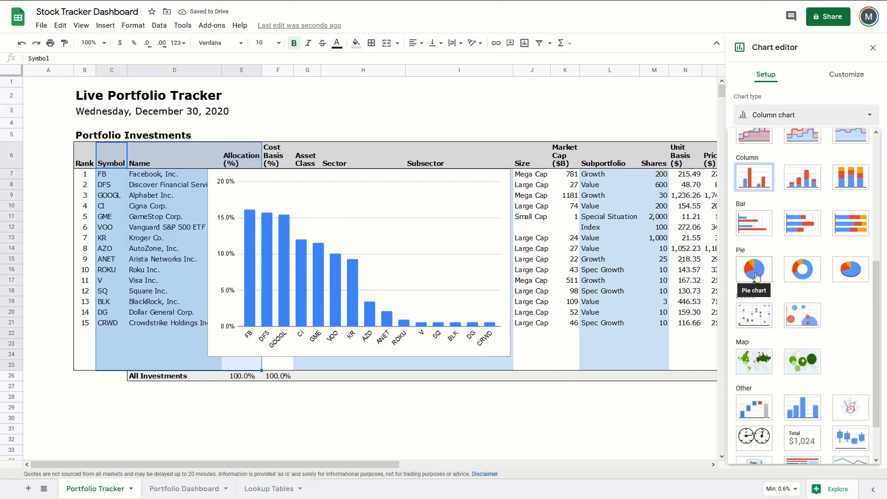
left_click(757, 277)
- Move the pie chart below the All Investments row and resize it to span about rows 28 to 47
left_click_drag(273, 171, 144, 395)
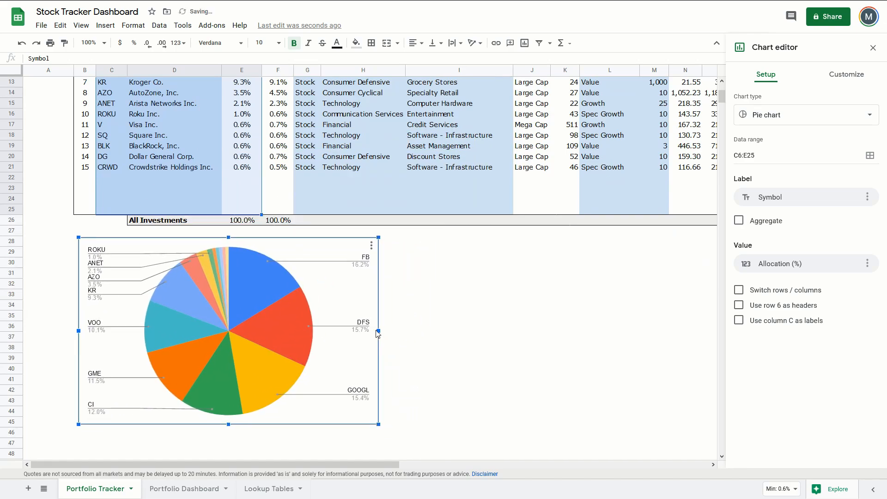
left_click_drag(378, 333, 359, 332)
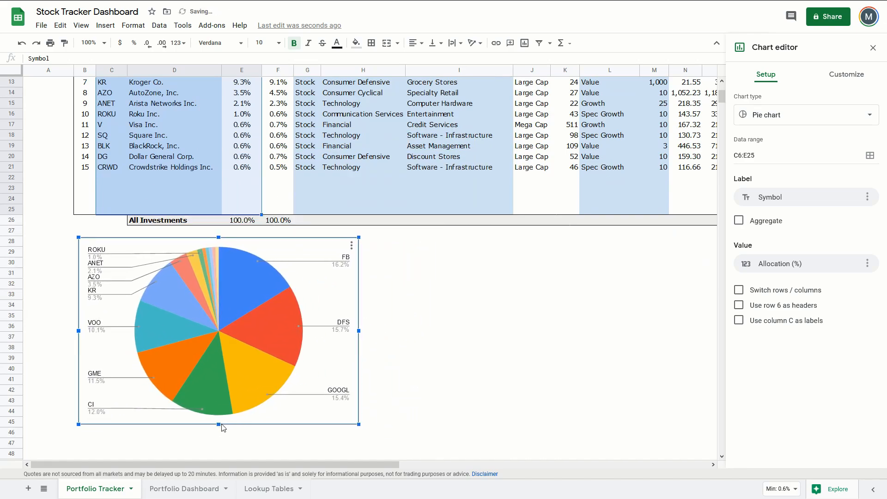
left_click_drag(220, 424, 221, 443)
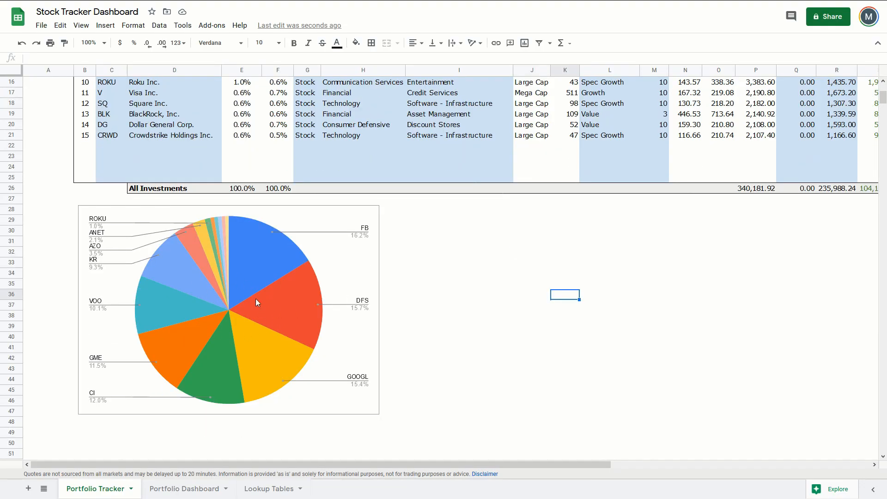
- Apply the Streamline theme to the spreadsheet and check the recolored pie chart and holdings table
left_click(134, 26)
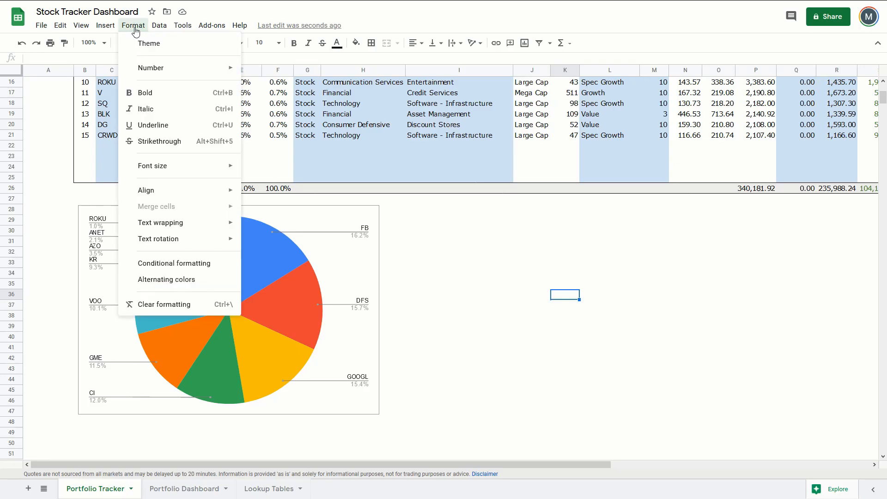
left_click(151, 45)
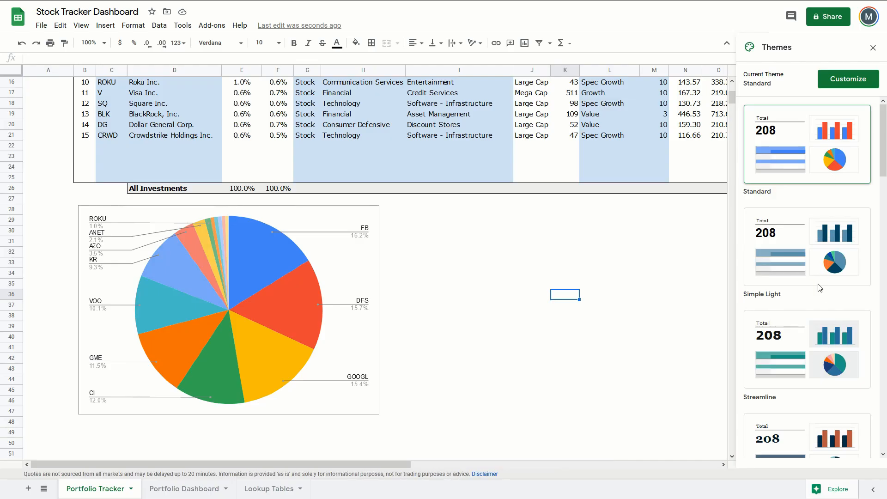
left_click(787, 338)
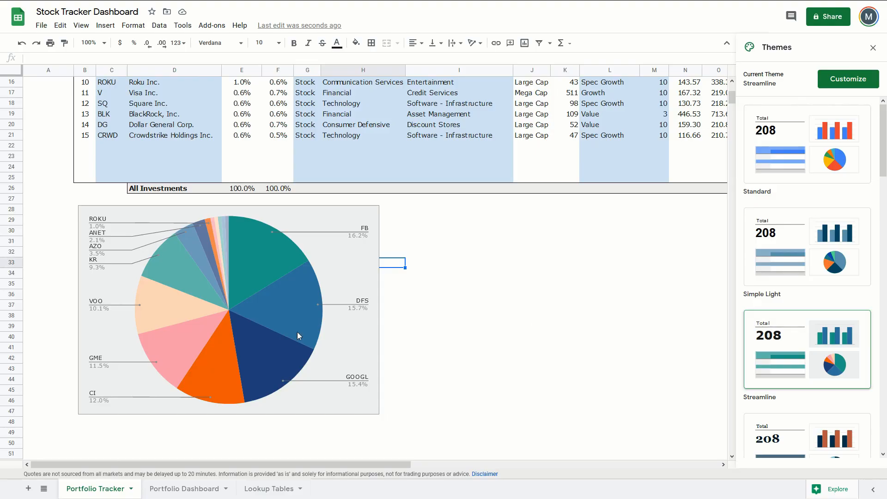
left_click(436, 220)
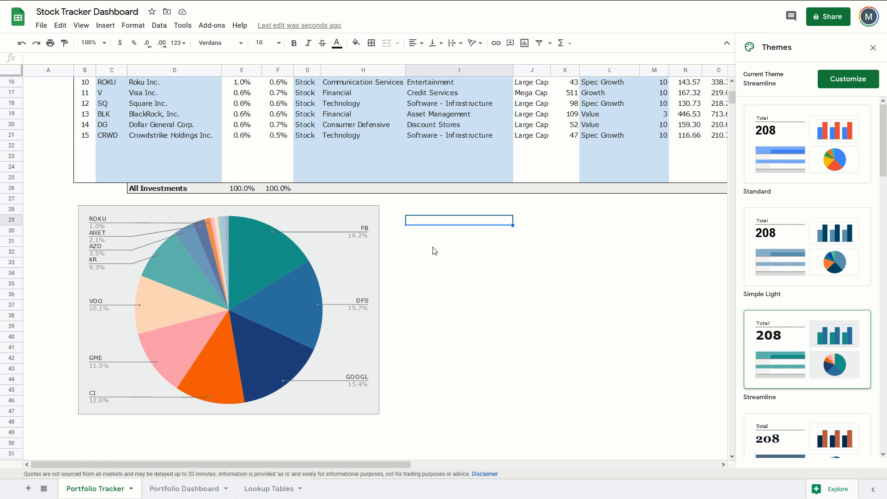
scroll(435, 251, "up", 3)
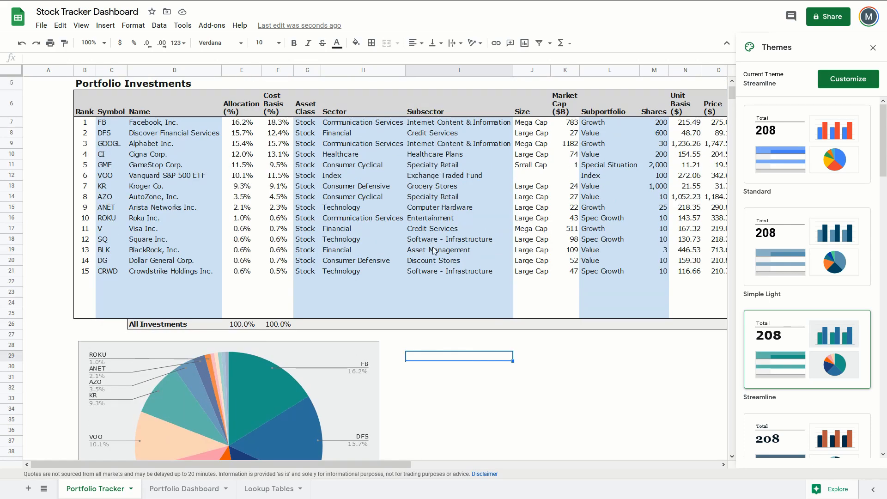